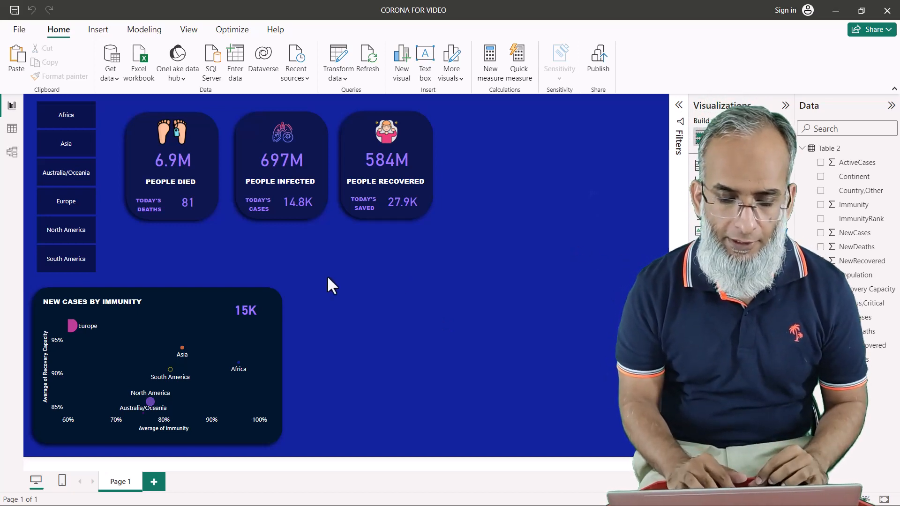
- Duplicate the dark rounded panel behind the New Cases by Immunity chart and place a smaller copy beside the People Recovered card
{"action": "left_click", "coordinate": [281, 298]}
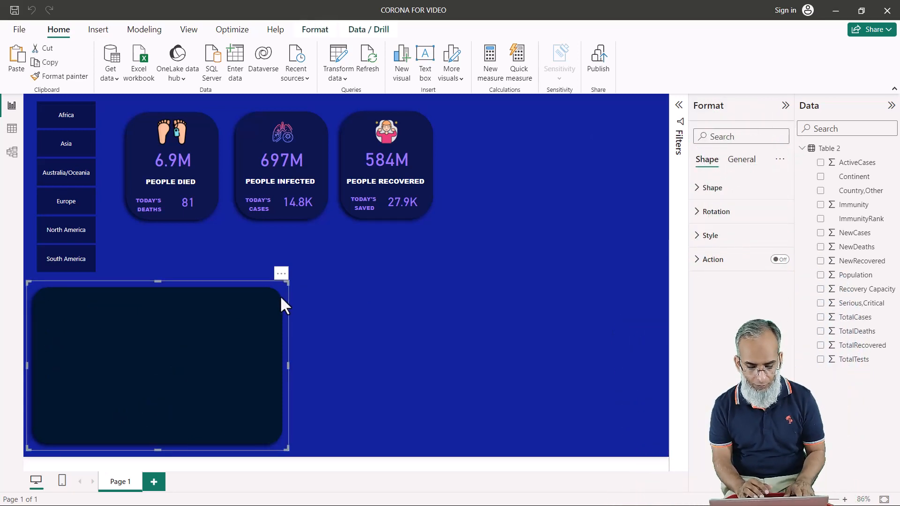
{"action": "left_click", "coordinate": [470, 298]}
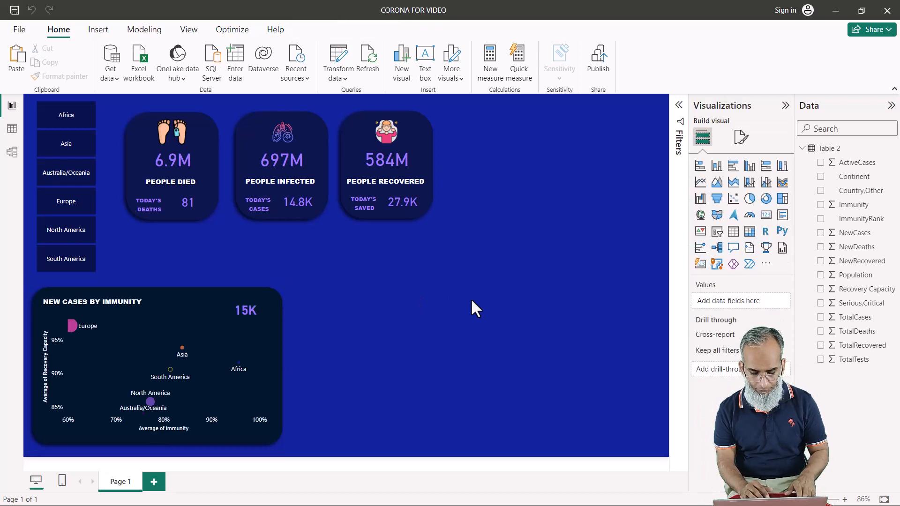
{"action": "key", "text": "ctrl+v"}
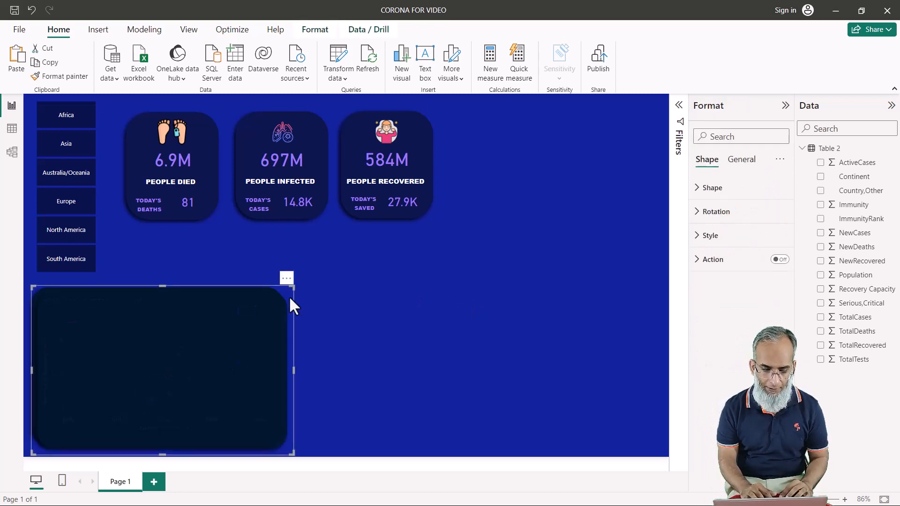
{"action": "left_click_drag", "start_coordinate": [272, 308], "coordinate": [640, 325]}
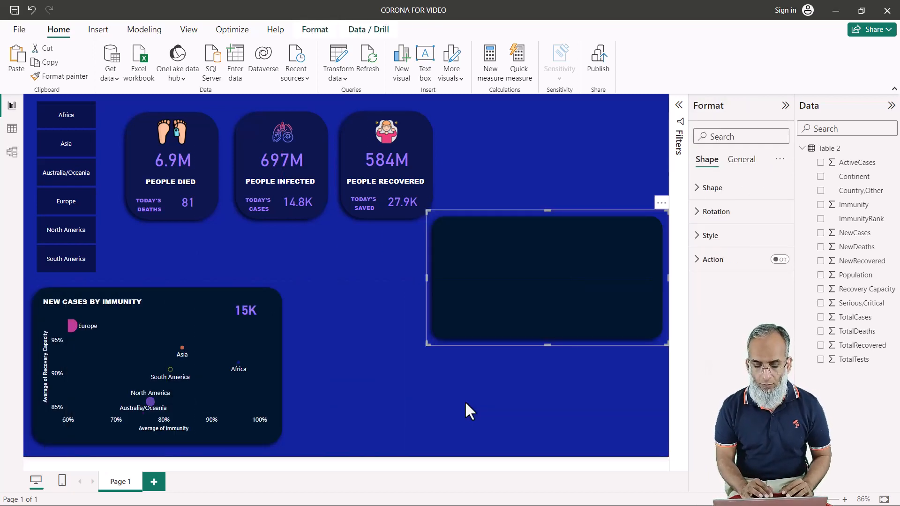
- Insert a filled map visual on the report page and widen it into a landscape shape
{"action": "left_click", "coordinate": [465, 401]}
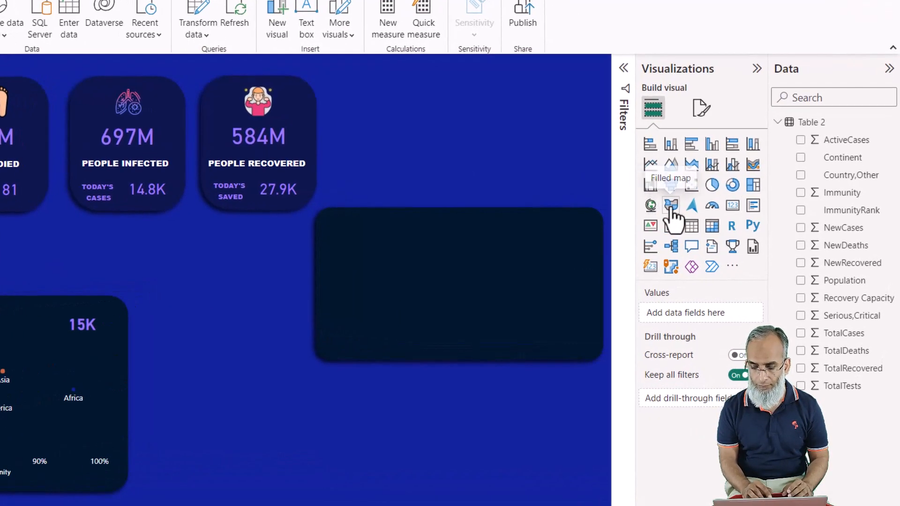
{"action": "left_click", "coordinate": [671, 206]}
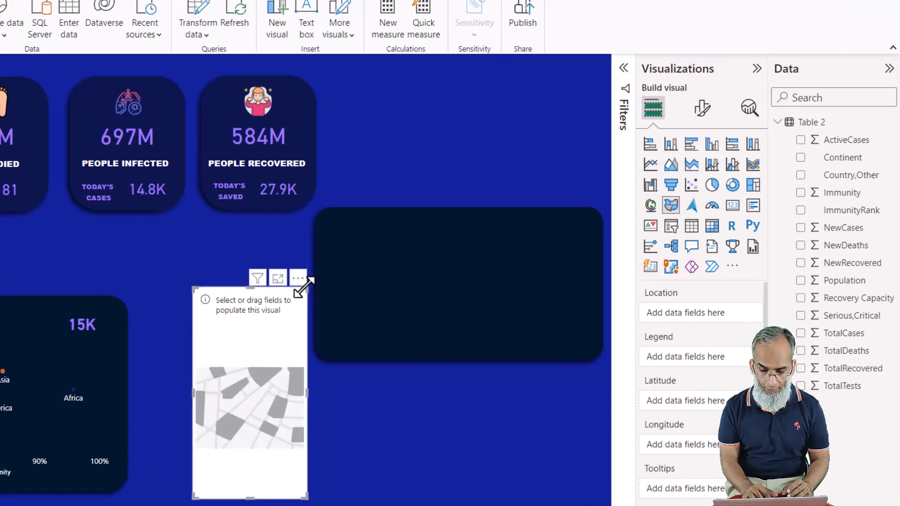
{"action": "left_click_drag", "start_coordinate": [307, 291], "coordinate": [469, 321]}
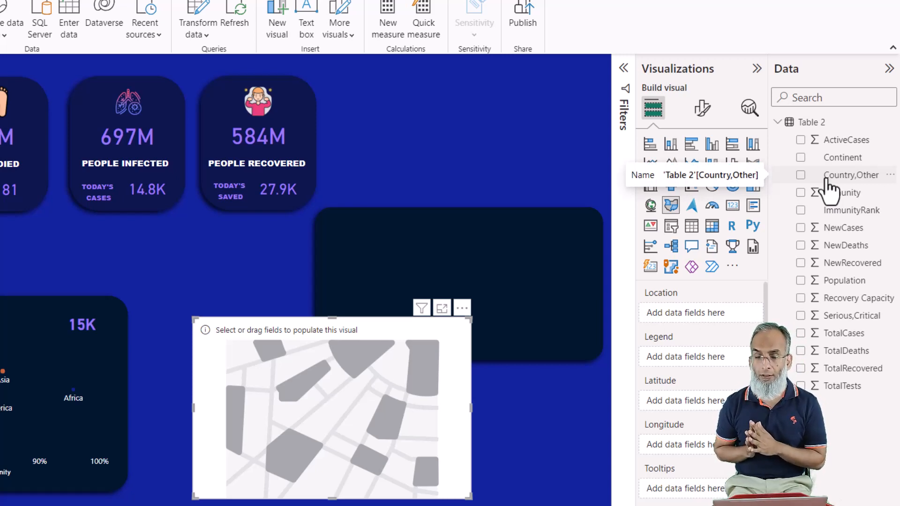
- Set the data category of the Country,Other column to Country
{"action": "left_click", "coordinate": [839, 175]}
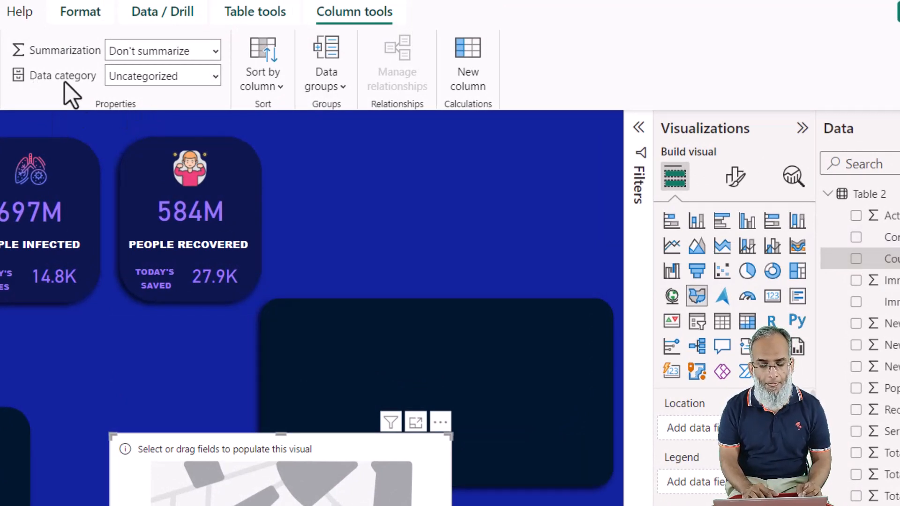
{"action": "left_click", "coordinate": [216, 81]}
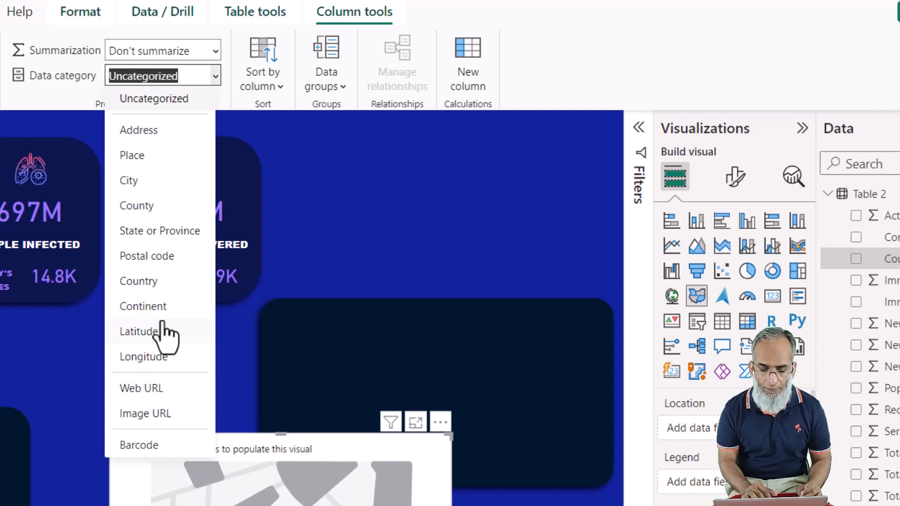
{"action": "left_click", "coordinate": [158, 288]}
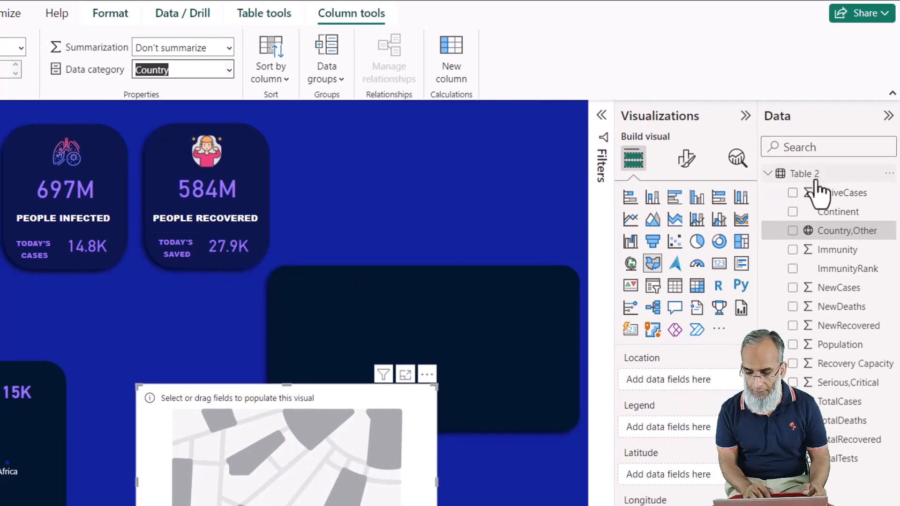
- Set the data category of the Continent column to Continent
{"action": "left_click", "coordinate": [832, 214]}
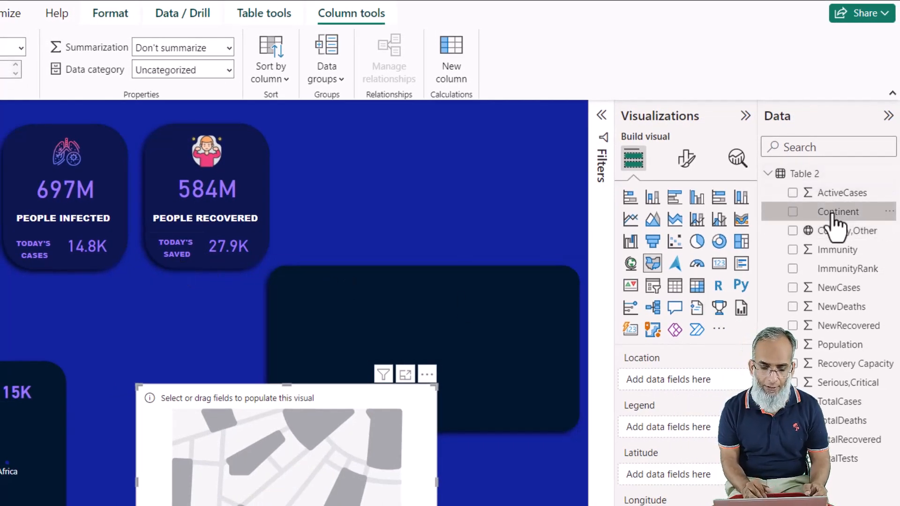
{"action": "left_click", "coordinate": [229, 70]}
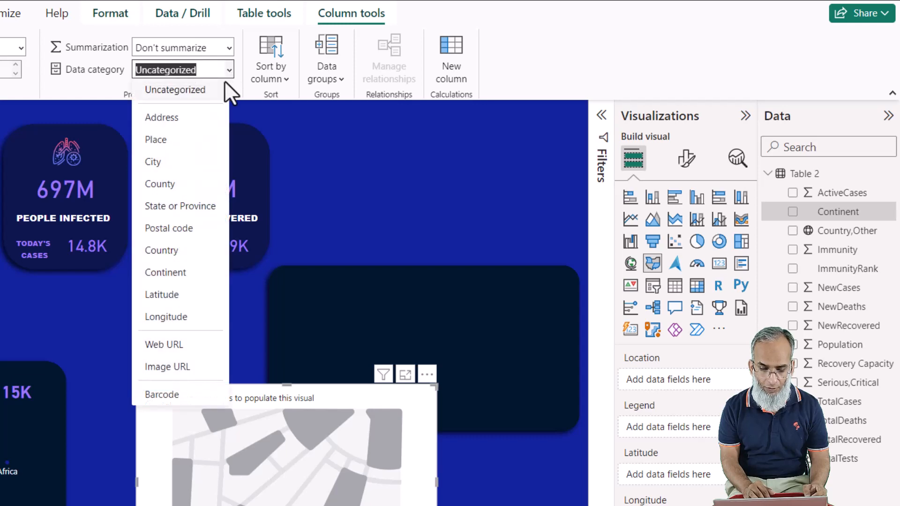
{"action": "left_click", "coordinate": [180, 276]}
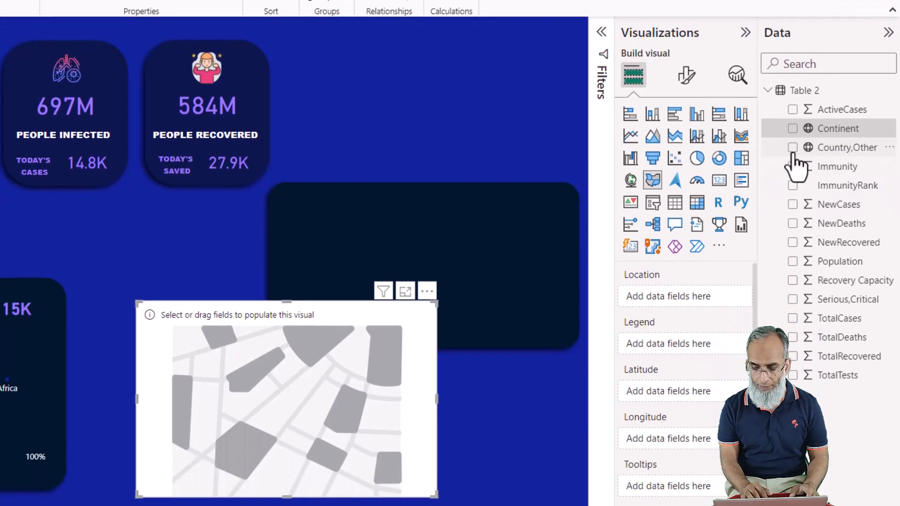
- Populate the filled map with Country,Other as location, ImmunityRank as legend and Immunity as tooltip
{"action": "left_click", "coordinate": [794, 155]}
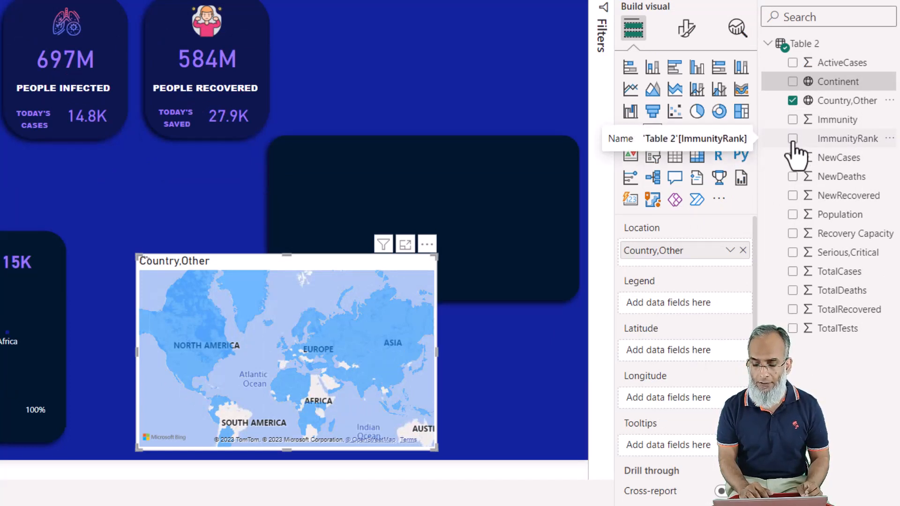
{"action": "left_click", "coordinate": [793, 140]}
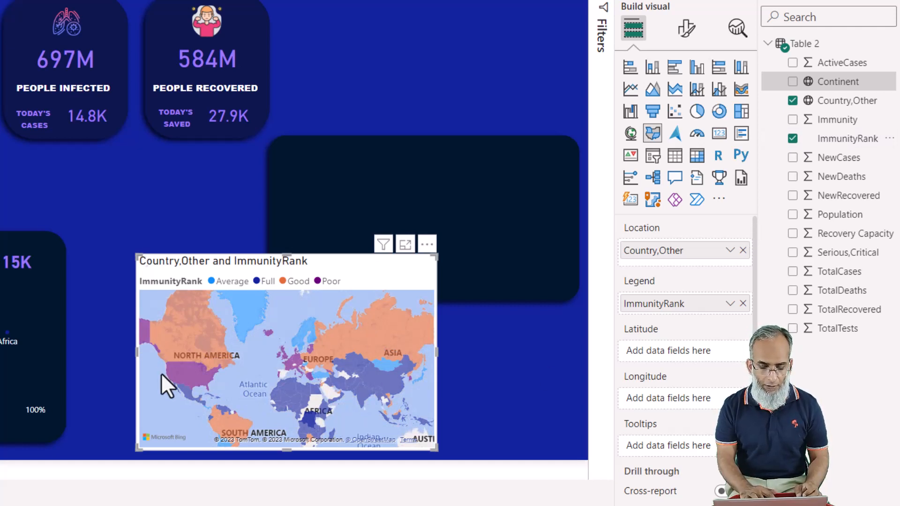
{"action": "mouse_move", "coordinate": [362, 350]}
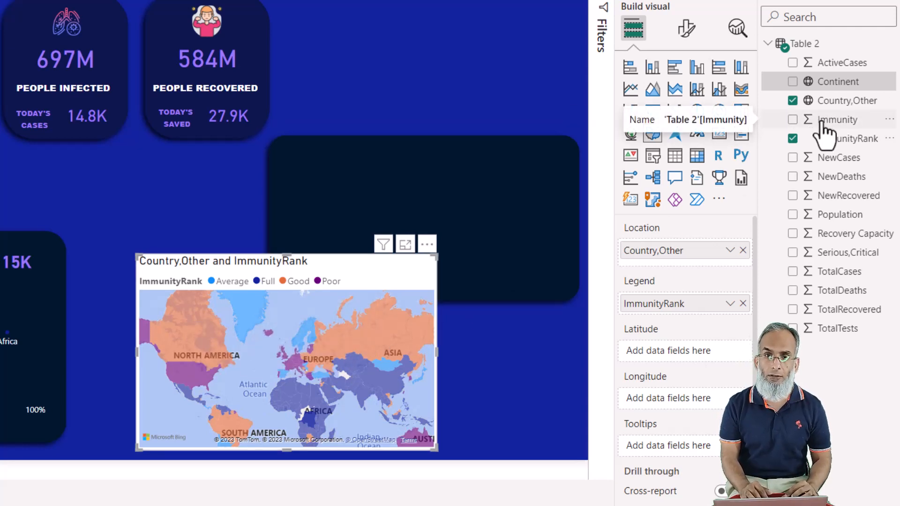
{"action": "left_click_drag", "start_coordinate": [824, 134], "coordinate": [682, 446]}
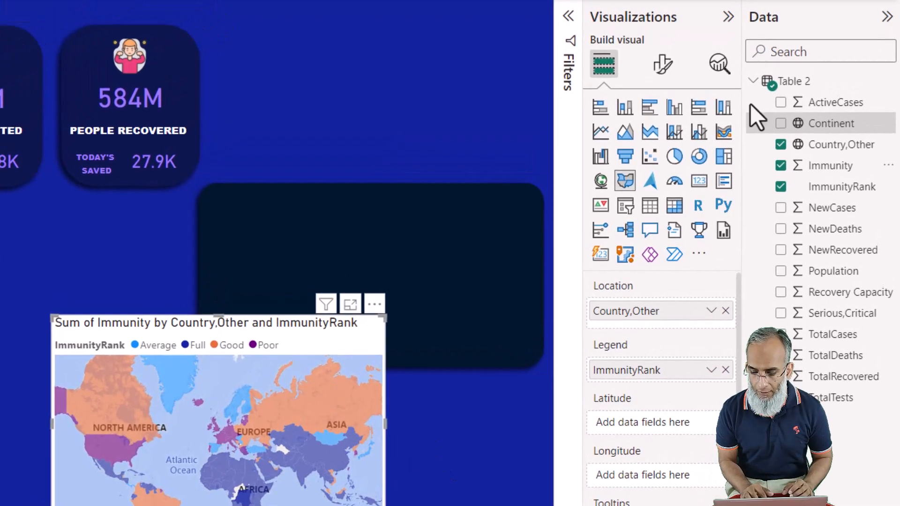
- Change the filled map's style to Aerial
{"action": "left_click", "coordinate": [663, 70]}
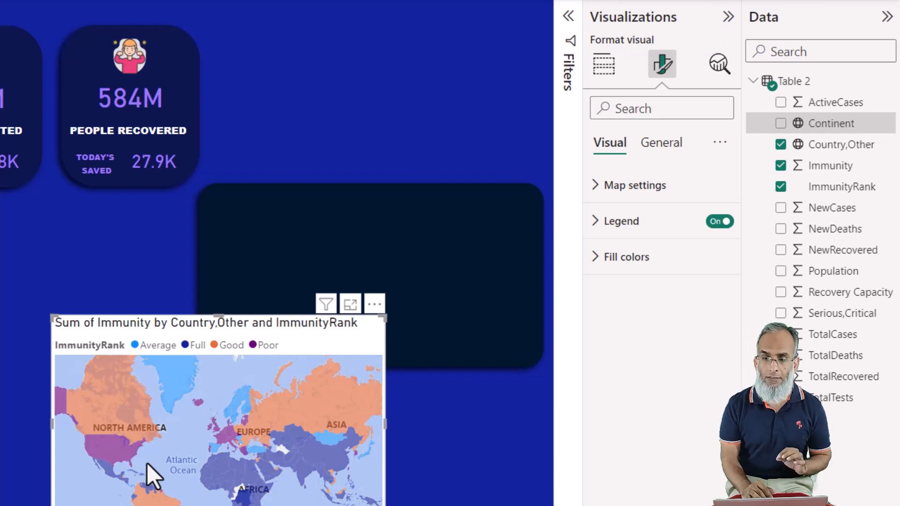
{"action": "left_click", "coordinate": [598, 196]}
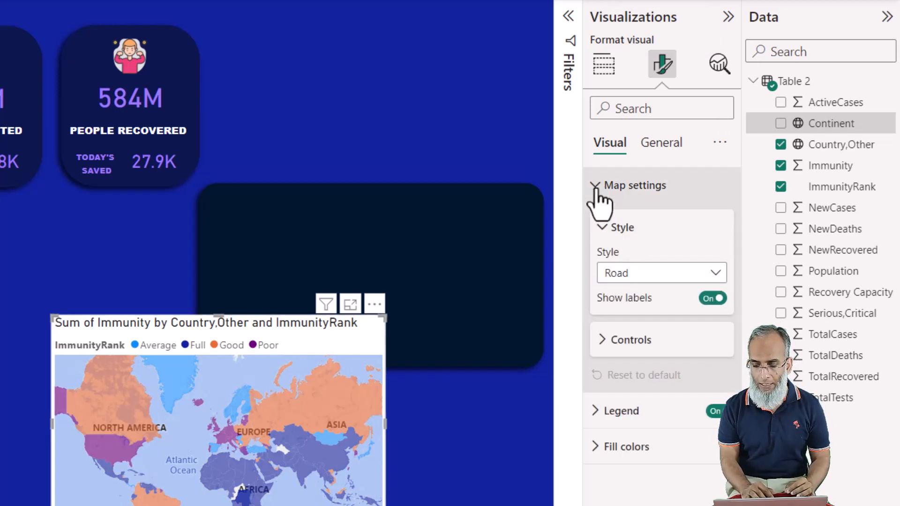
{"action": "left_click", "coordinate": [631, 280]}
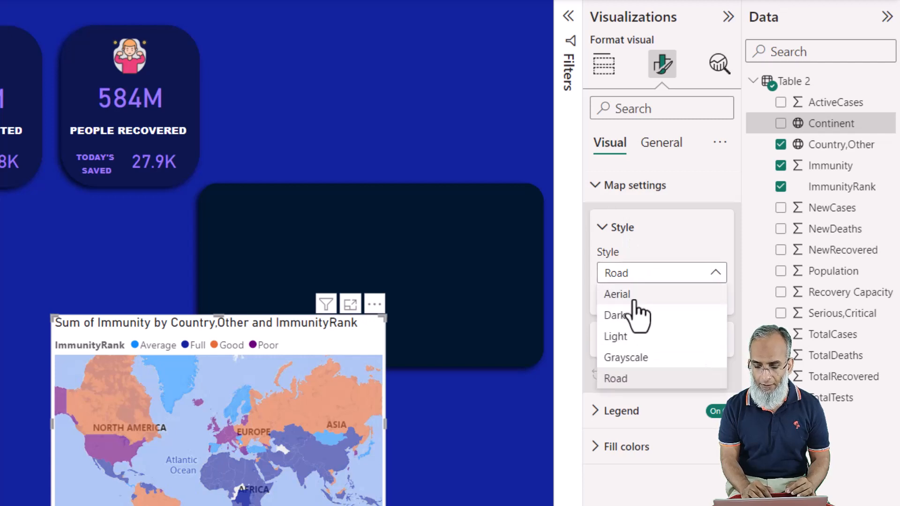
{"action": "left_click", "coordinate": [634, 302]}
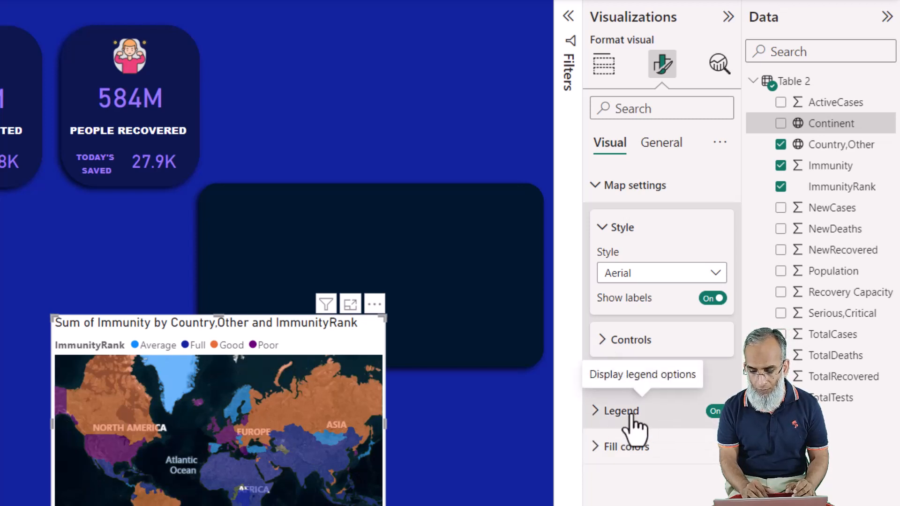
- Turn off the filled map's legend and title
{"action": "left_click", "coordinate": [714, 412]}
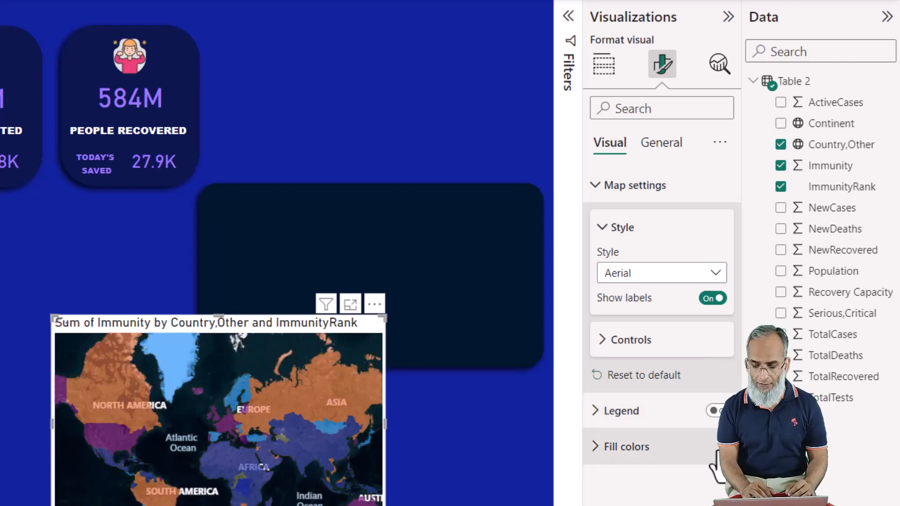
{"action": "left_click", "coordinate": [661, 146]}
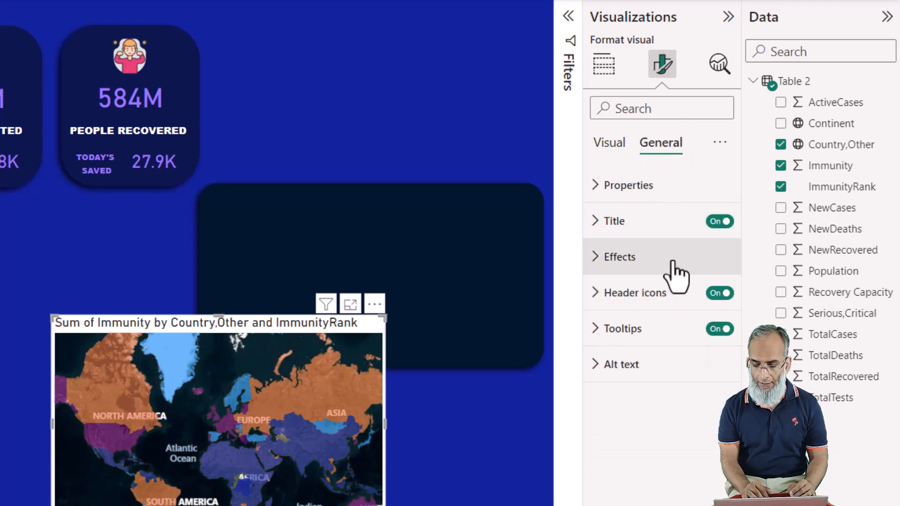
{"action": "left_click", "coordinate": [711, 226]}
{"action": "left_click", "coordinate": [423, 453]}
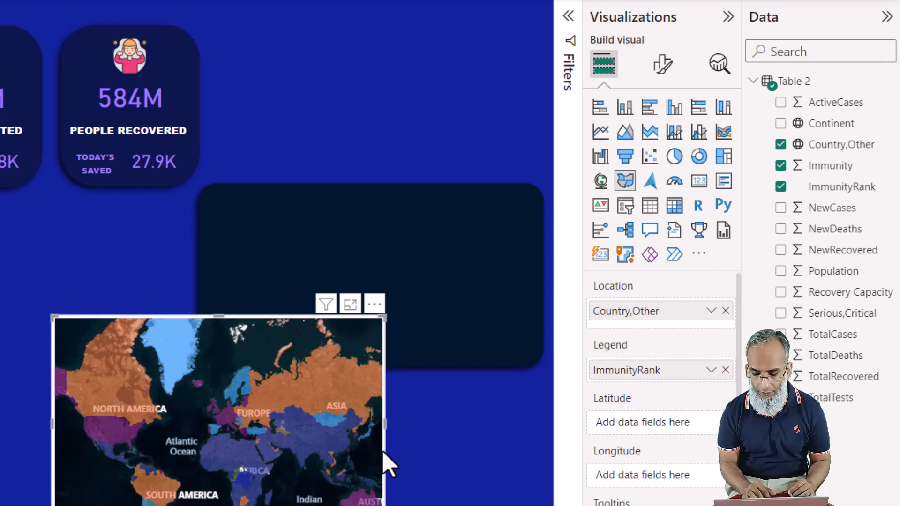
- Turn off the background effect of the filled map visual
{"action": "left_click", "coordinate": [658, 70]}
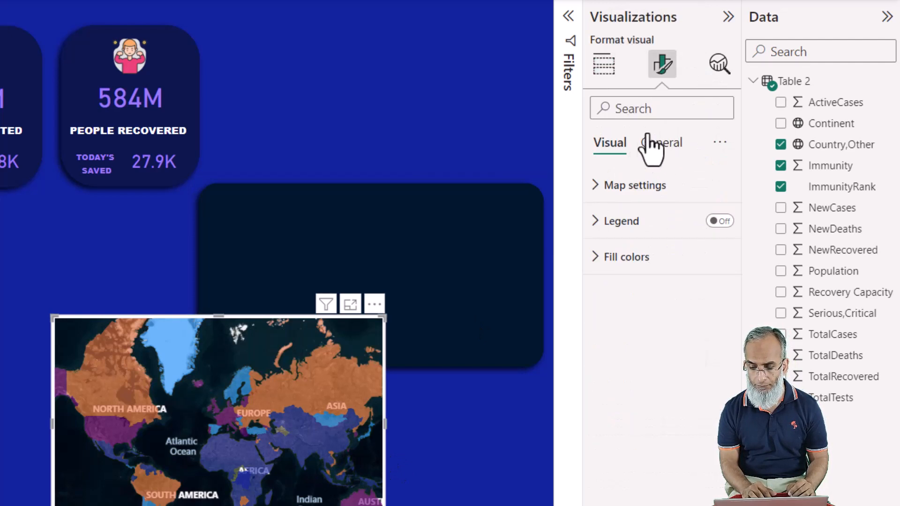
{"action": "left_click", "coordinate": [653, 145]}
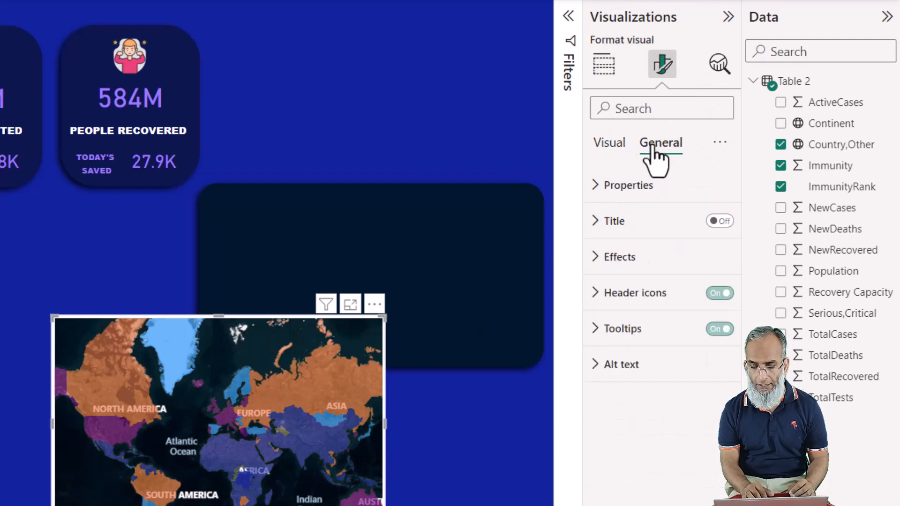
{"action": "left_click", "coordinate": [595, 257]}
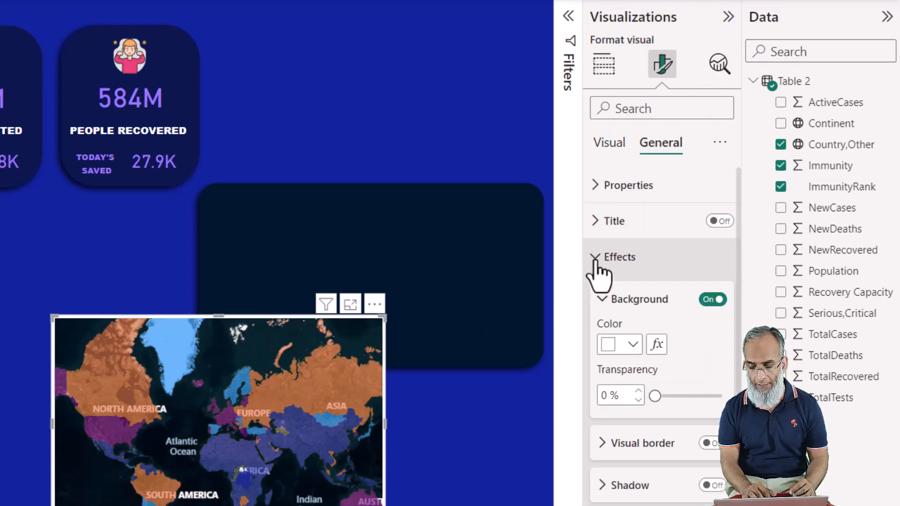
{"action": "left_click", "coordinate": [710, 301]}
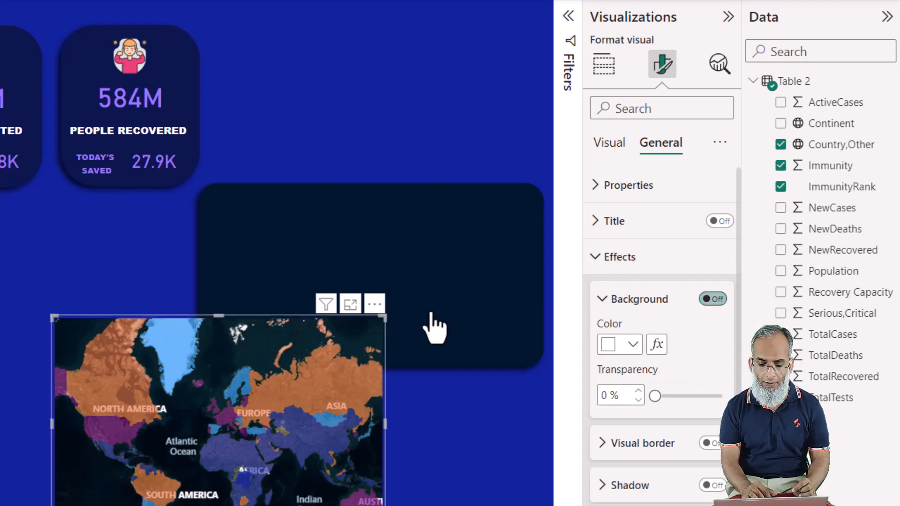
- Fit the map inside the empty dark panel, shortening the map and extending the panel upward to leave space above it
{"action": "left_click_drag", "start_coordinate": [523, 226], "coordinate": [527, 179]}
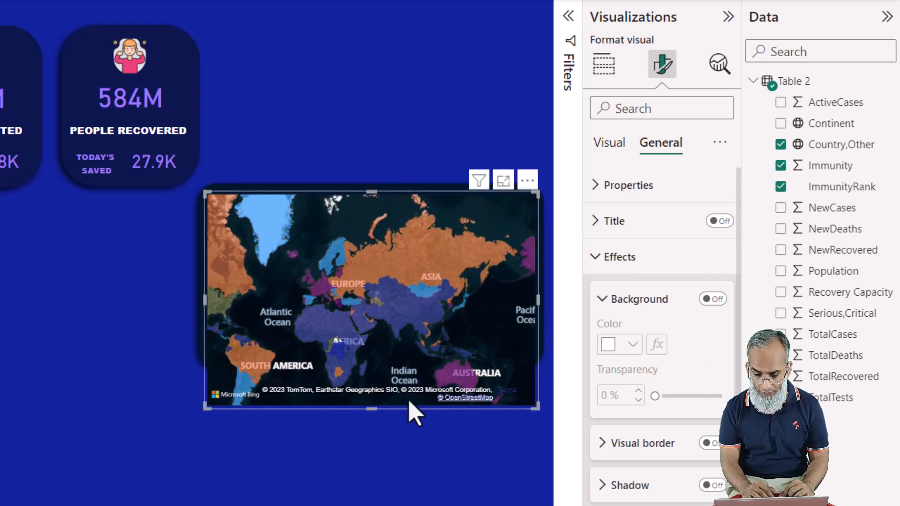
{"action": "left_click_drag", "start_coordinate": [373, 409], "coordinate": [380, 359]}
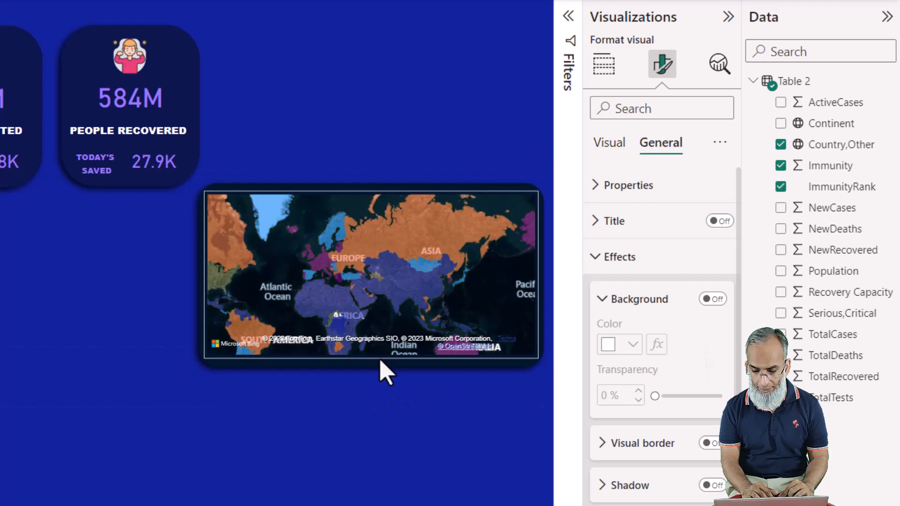
{"action": "left_click", "coordinate": [77, 302]}
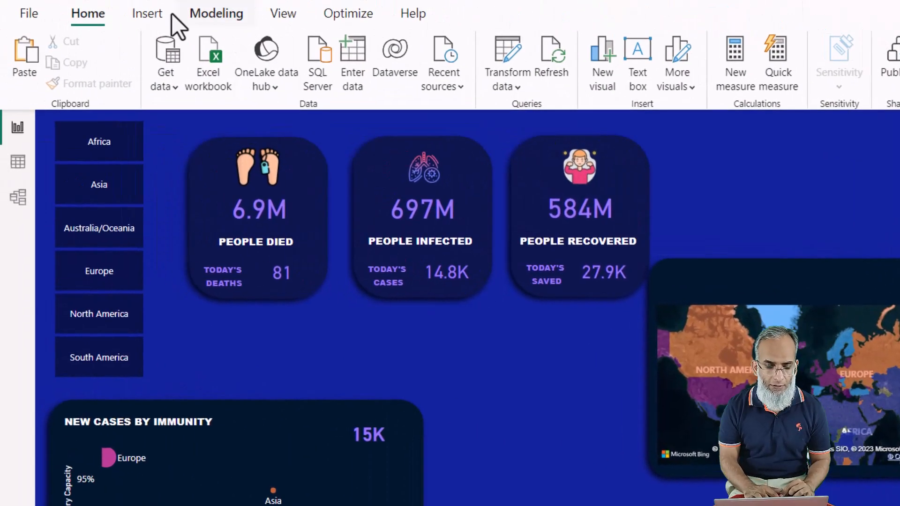
- Insert a rounded rectangle shape and reduce its height to about half, below the People Recovered card
{"action": "left_click", "coordinate": [144, 11]}
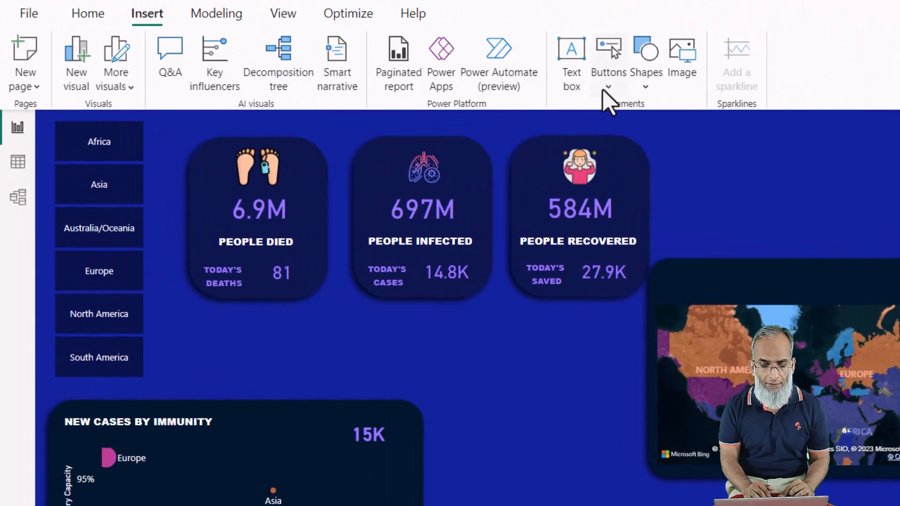
{"action": "left_click", "coordinate": [641, 91]}
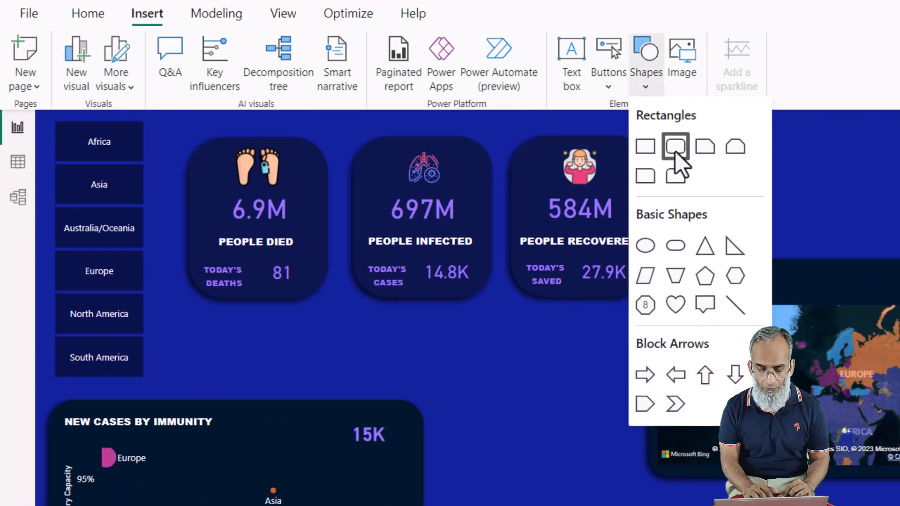
{"action": "left_click", "coordinate": [676, 151]}
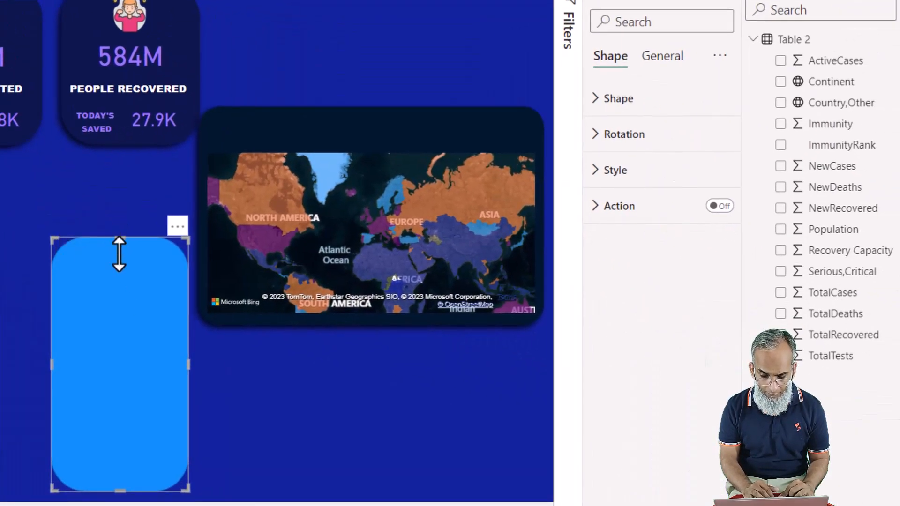
{"action": "left_click_drag", "start_coordinate": [120, 239], "coordinate": [124, 375]}
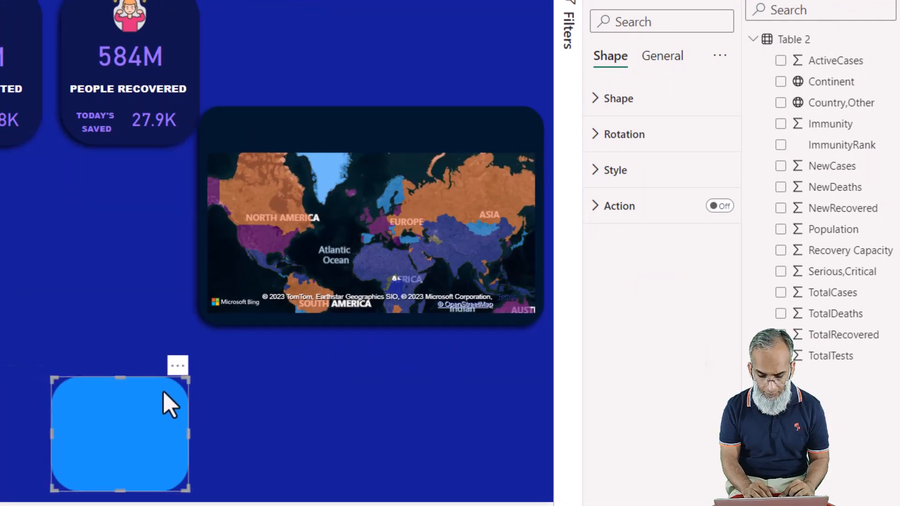
- Shrink the rounded shape to a small tile in the space above the map and duplicate it into a row of four
{"action": "left_click_drag", "start_coordinate": [188, 378], "coordinate": [352, 114]}
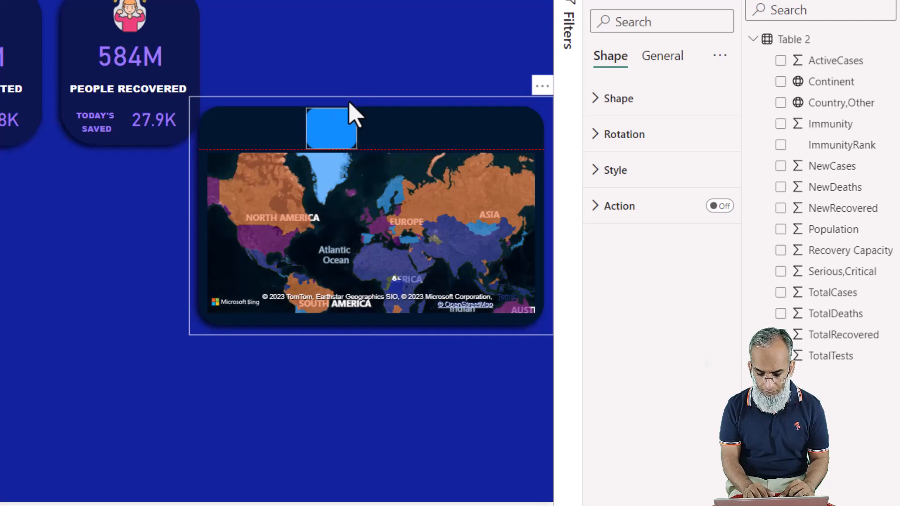
{"action": "left_click", "coordinate": [28, 382]}
{"action": "left_click", "coordinate": [345, 138]}
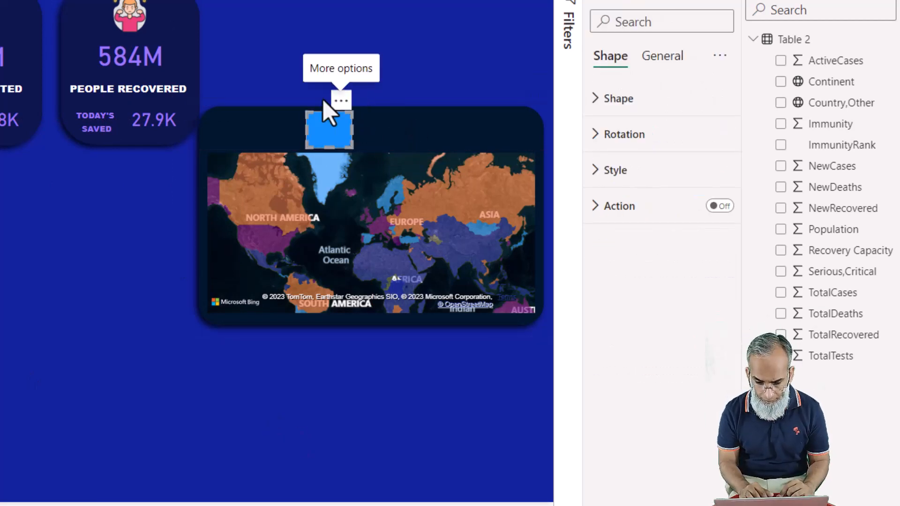
{"action": "left_click_drag", "start_coordinate": [323, 100], "coordinate": [300, 104]}
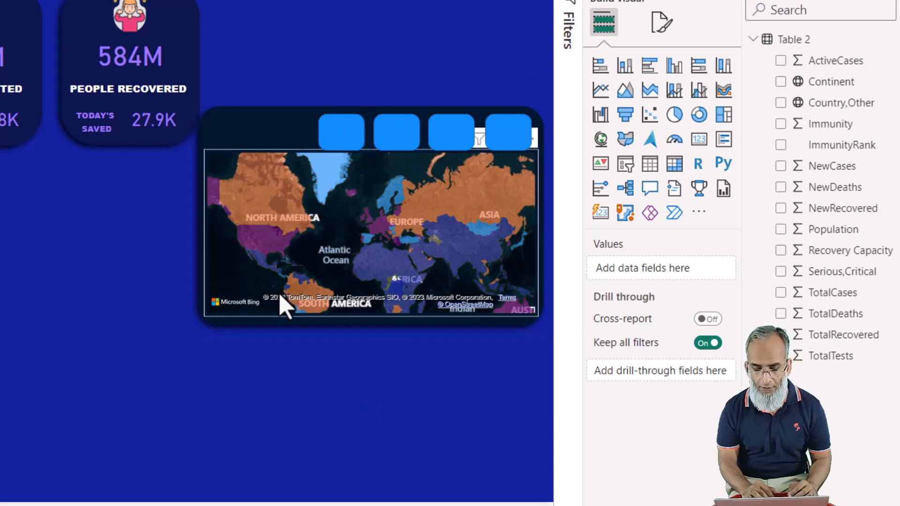
- Set the filled map's fill color for the Full immunity rank to green #007D30
{"action": "left_click", "coordinate": [220, 318]}
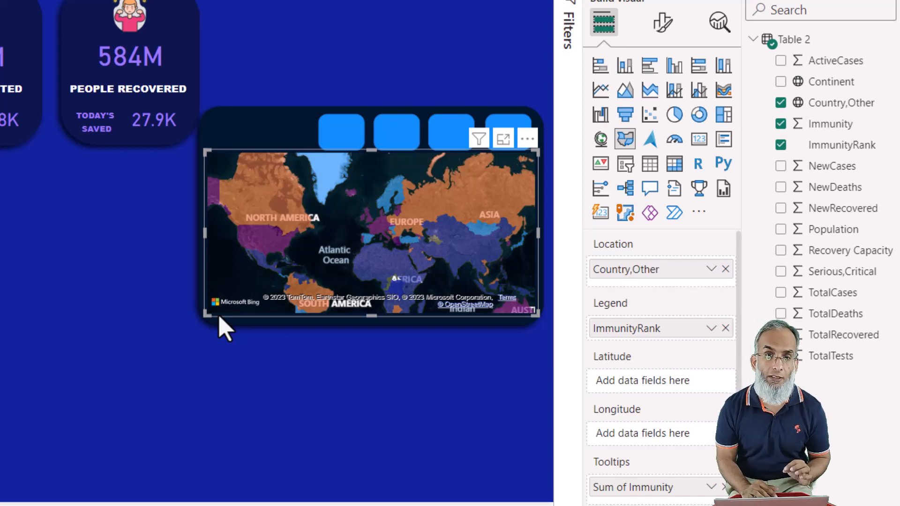
{"action": "left_click", "coordinate": [662, 24]}
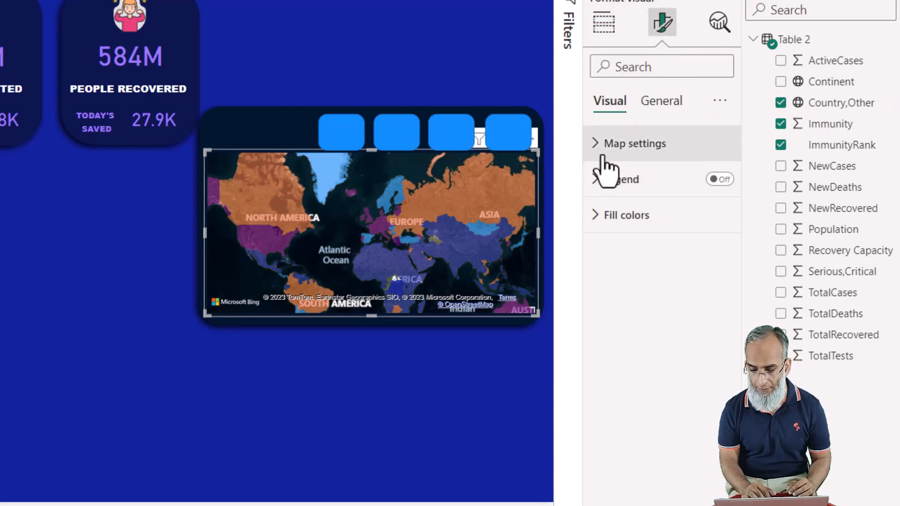
{"action": "left_click", "coordinate": [600, 220]}
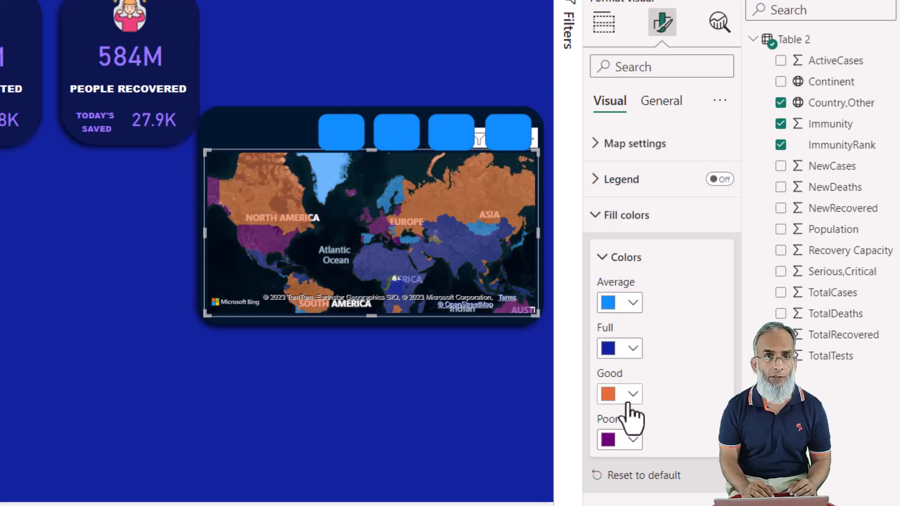
{"action": "left_click", "coordinate": [634, 349]}
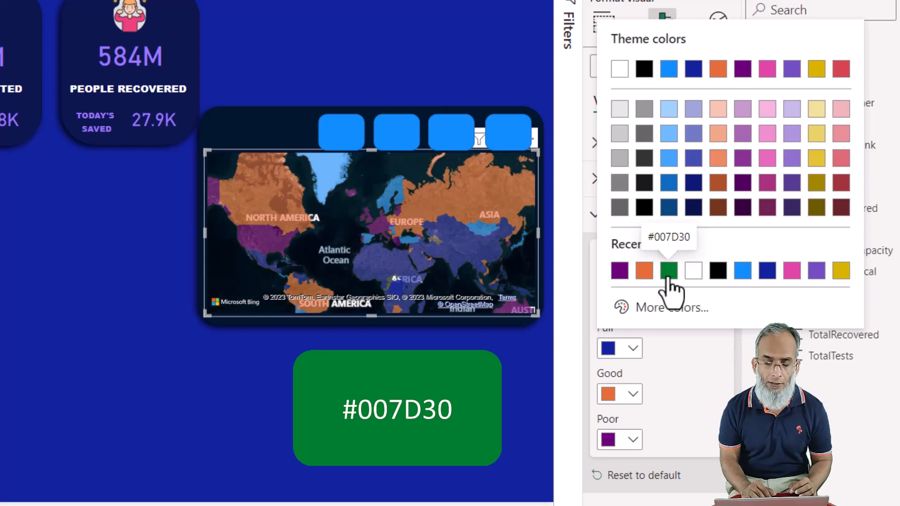
{"action": "left_click", "coordinate": [669, 272]}
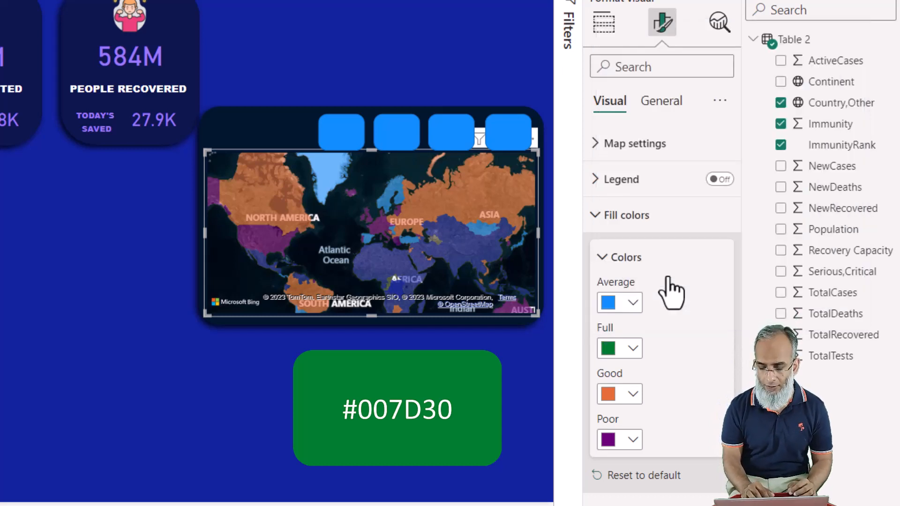
- Fill the first tile above the map with the green used for the Full rank
{"action": "left_click", "coordinate": [347, 143]}
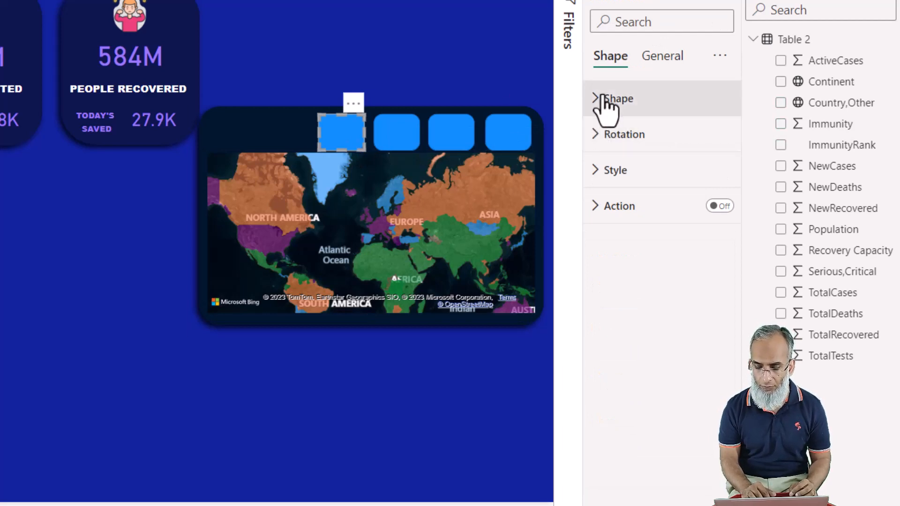
{"action": "left_click", "coordinate": [594, 187]}
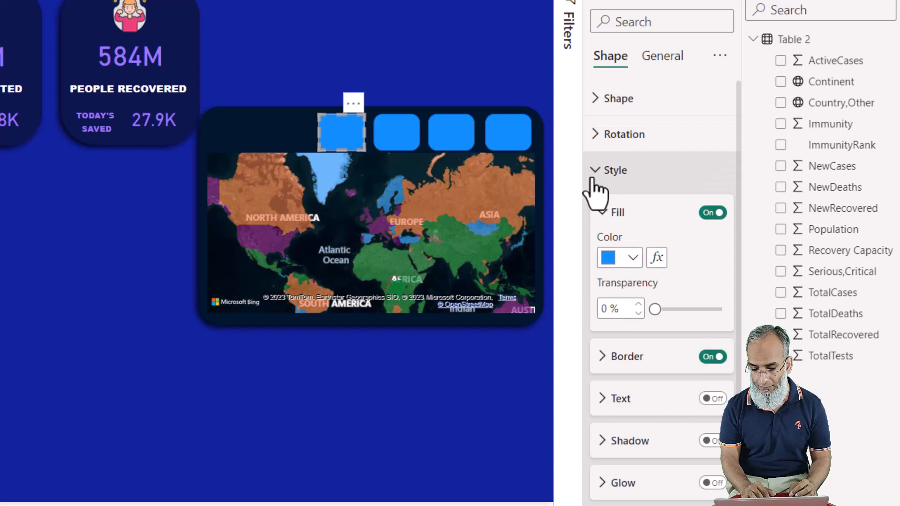
{"action": "left_click", "coordinate": [633, 259]}
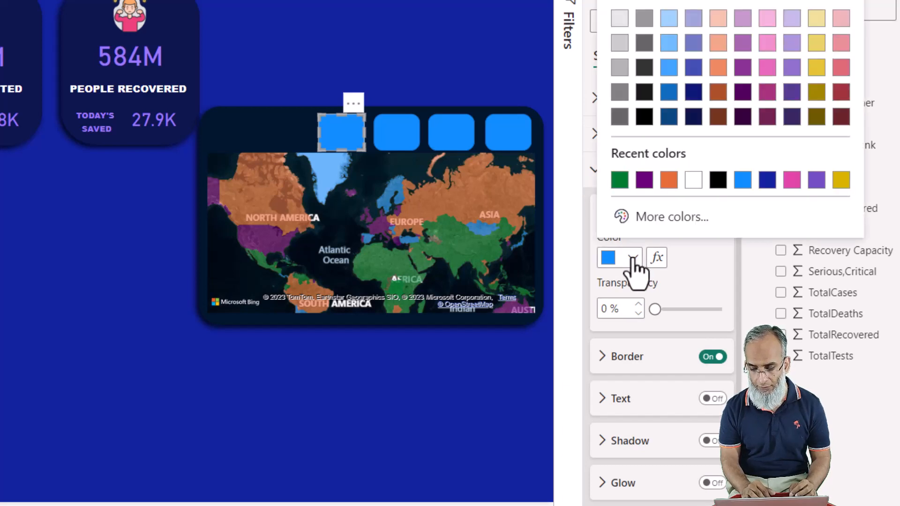
{"action": "left_click", "coordinate": [620, 181]}
- Fill the second tile above the map with the orange used for the Good rank
{"action": "left_click", "coordinate": [412, 137], "text": "ctrl"}
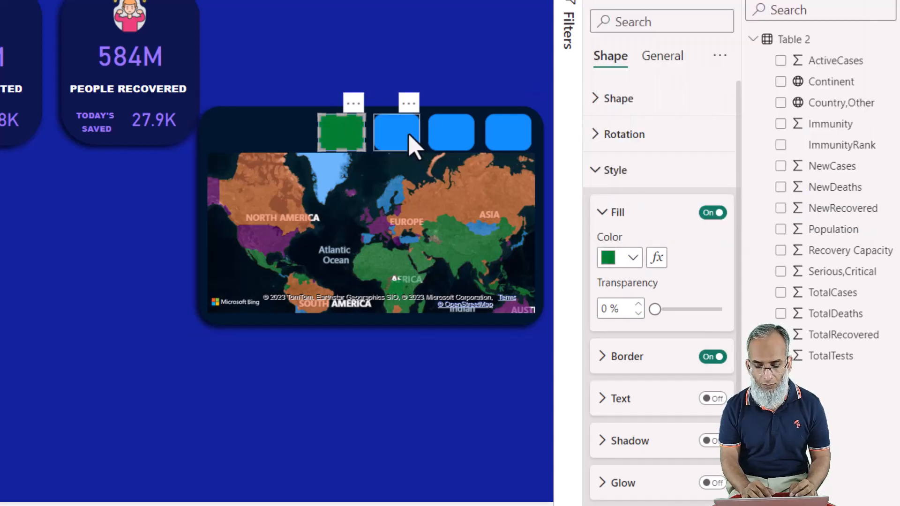
{"action": "left_click", "coordinate": [412, 145]}
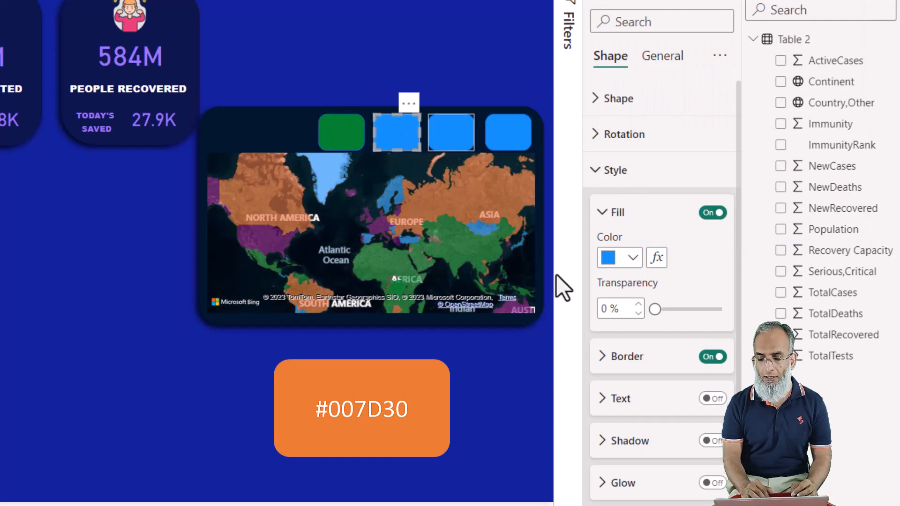
{"action": "left_click", "coordinate": [633, 259]}
{"action": "left_click", "coordinate": [669, 180]}
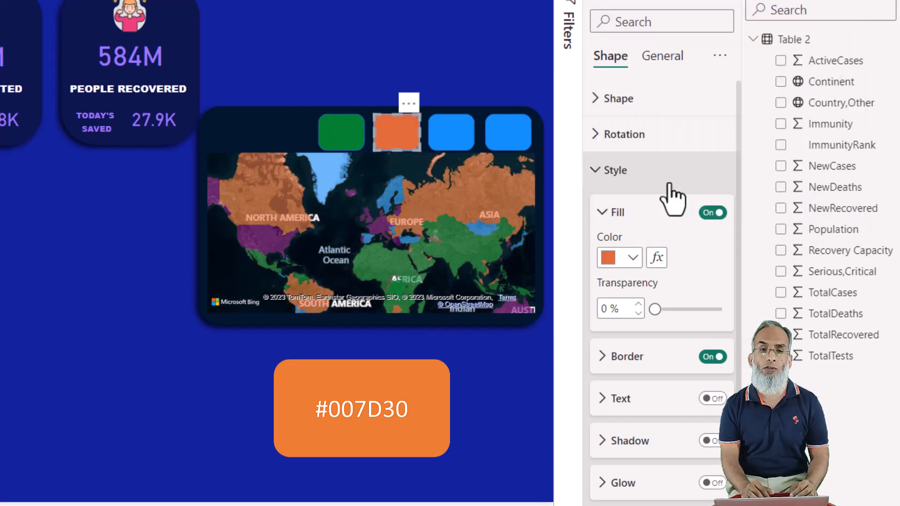
- Keep the third tile blue and fill the fourth tile above the map with purple #6B007B
{"action": "left_click", "coordinate": [452, 145], "text": "ctrl"}
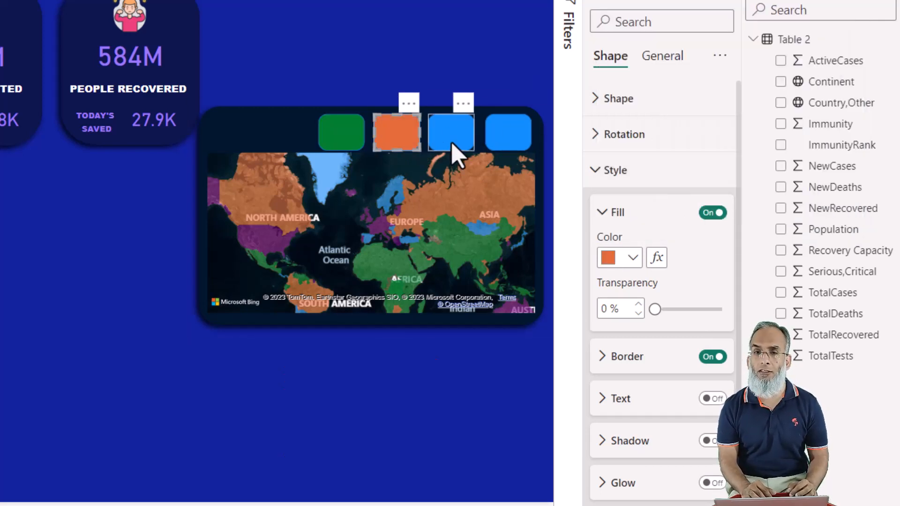
{"action": "left_click", "coordinate": [509, 135]}
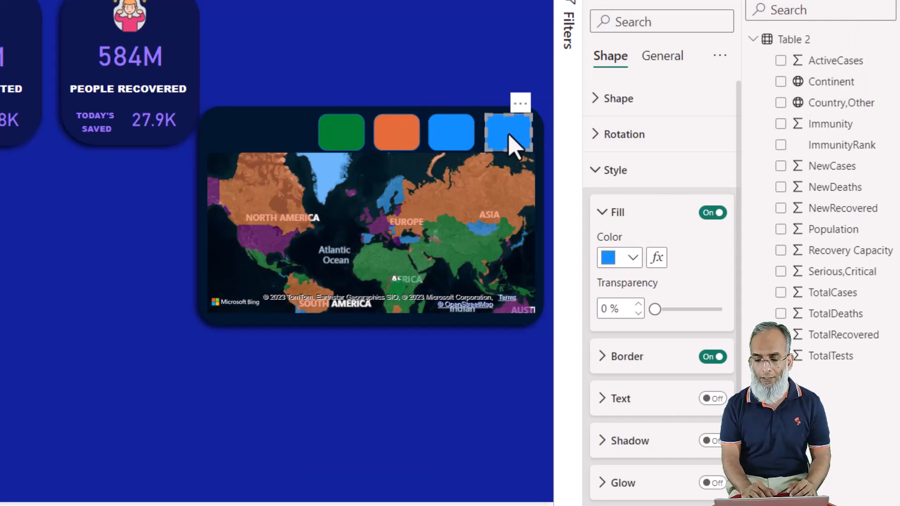
{"action": "left_click", "coordinate": [633, 263]}
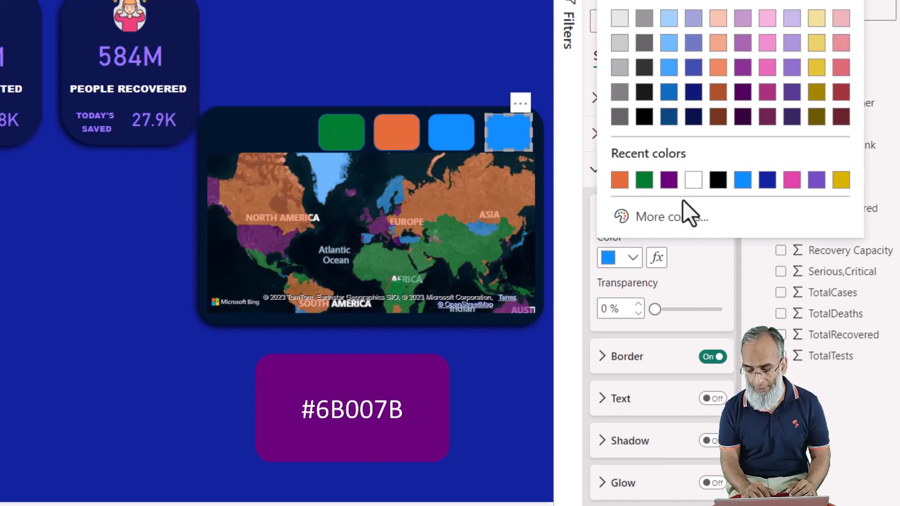
{"action": "left_click", "coordinate": [669, 180]}
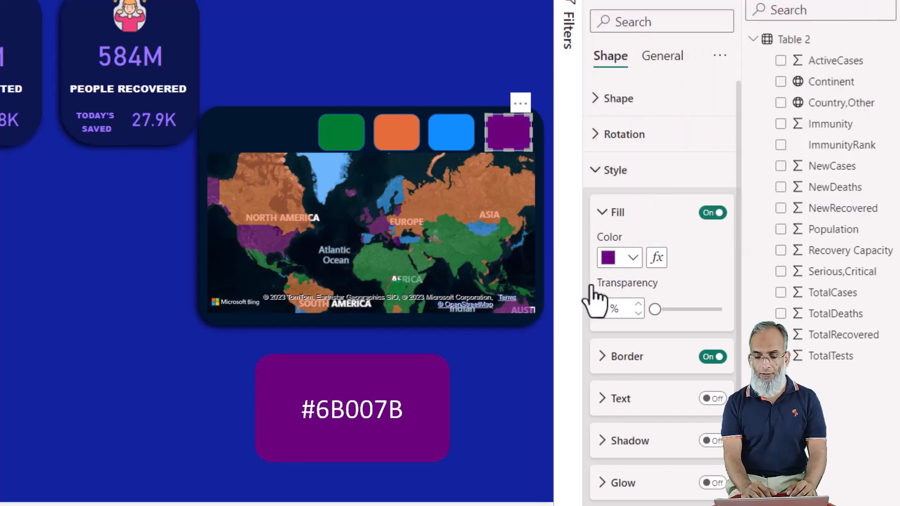
{"action": "left_click", "coordinate": [423, 377]}
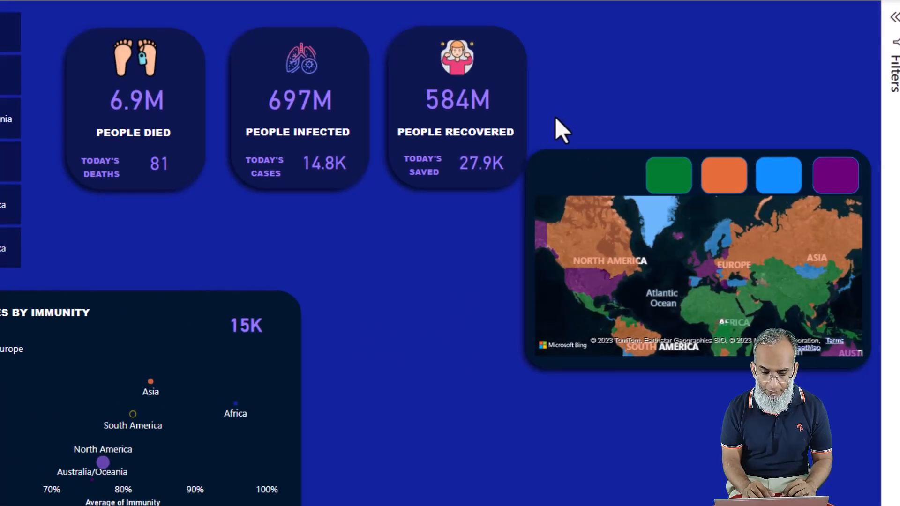
- Duplicate the PEOPLE RECOVERED text box and place the copy in the empty area above the map panel
{"action": "left_click_drag", "start_coordinate": [557, 116], "coordinate": [376, 156]}
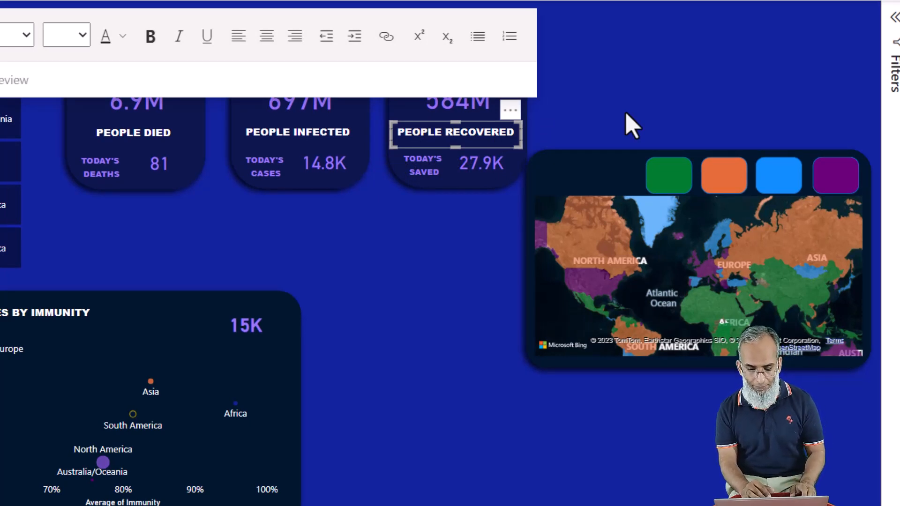
{"action": "left_click", "coordinate": [631, 126]}
{"action": "key", "text": "ctrl+v"}
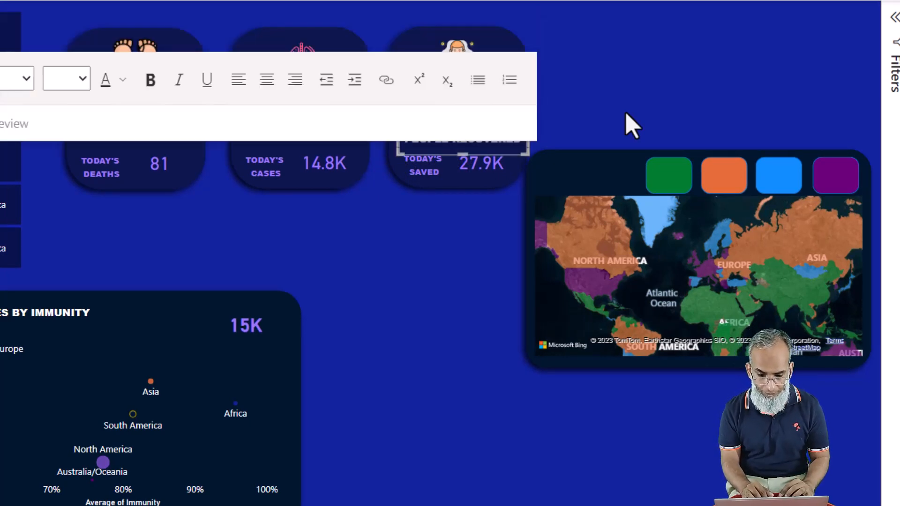
{"action": "left_click_drag", "start_coordinate": [519, 121], "coordinate": [718, 116]}
- Replace the duplicated label's text with FULL and narrow its text box to about the tile width
{"action": "left_click", "coordinate": [643, 121]}
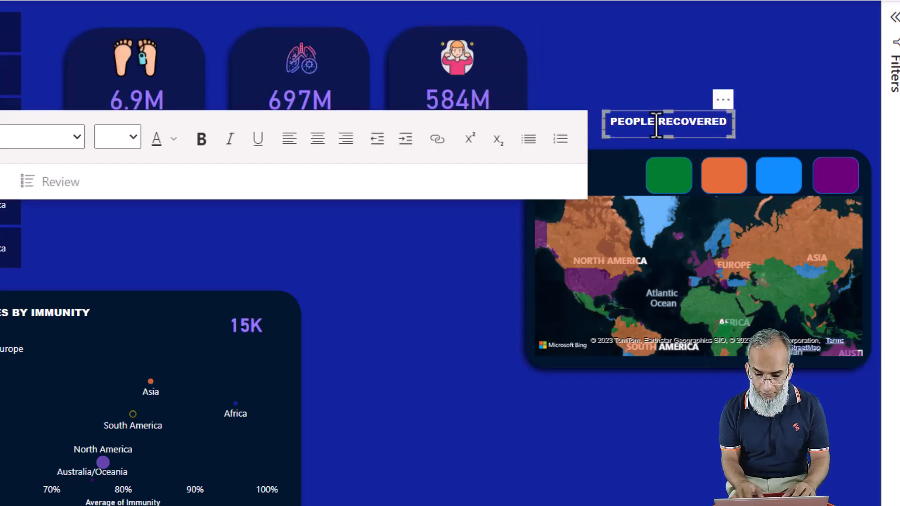
{"action": "key", "text": "Delete"}
{"action": "key", "text": "Delete"}
{"action": "key", "text": "Delete"}
{"action": "key", "text": "Delete"}
{"action": "key", "text": "Delete"}
{"action": "key", "text": "Delete"}
{"action": "key", "text": "Delete"}
{"action": "key", "text": "Delete"}
{"action": "key", "text": "Delete"}
{"action": "key", "text": "Delete"}
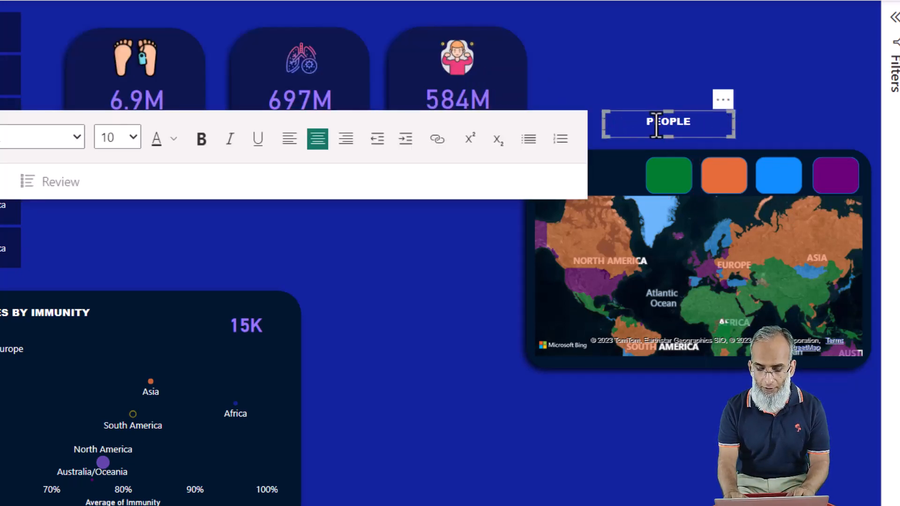
{"action": "key", "text": "BackSpace"}
{"action": "key", "text": "BackSpace"}
{"action": "key", "text": "BackSpace"}
{"action": "type", "text": "FULL"}
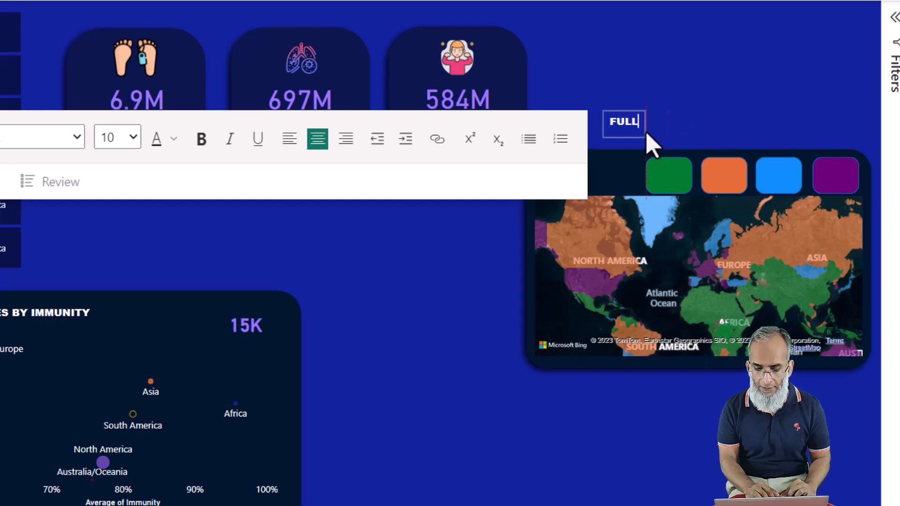
{"action": "key", "text": "Escape"}
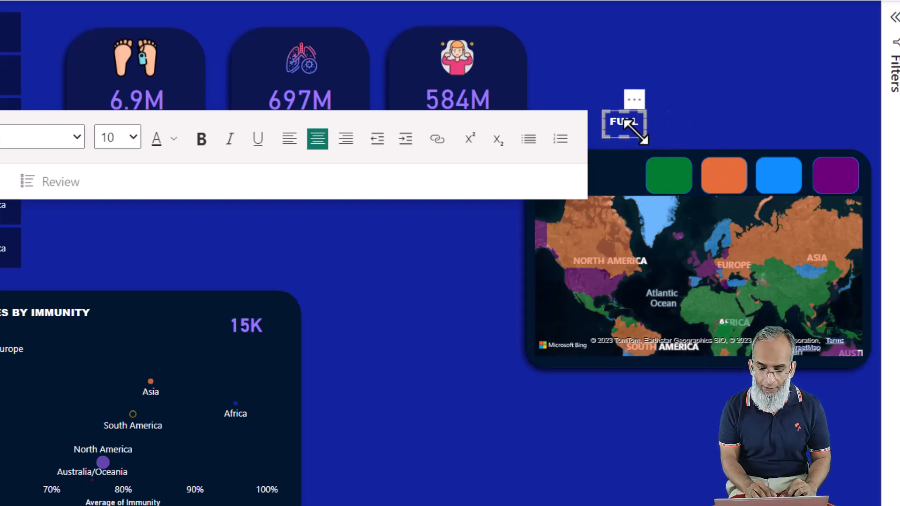
- Shorten the FULL label, set its font size to 8 and place it in the lower part of the green tile
{"action": "left_click_drag", "start_coordinate": [623, 134], "coordinate": [623, 128]}
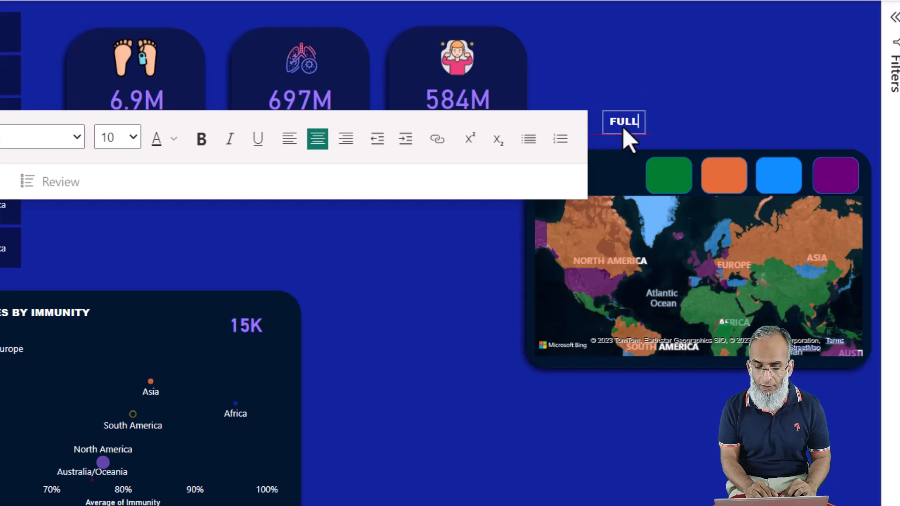
{"action": "left_click", "coordinate": [119, 140]}
{"action": "left_click", "coordinate": [116, 164]}
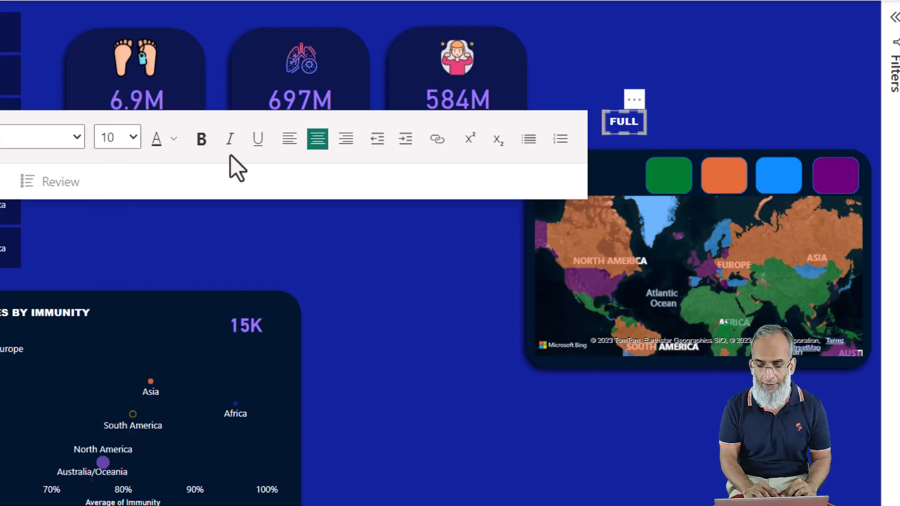
{"action": "left_click_drag", "start_coordinate": [632, 125], "coordinate": [701, 174]}
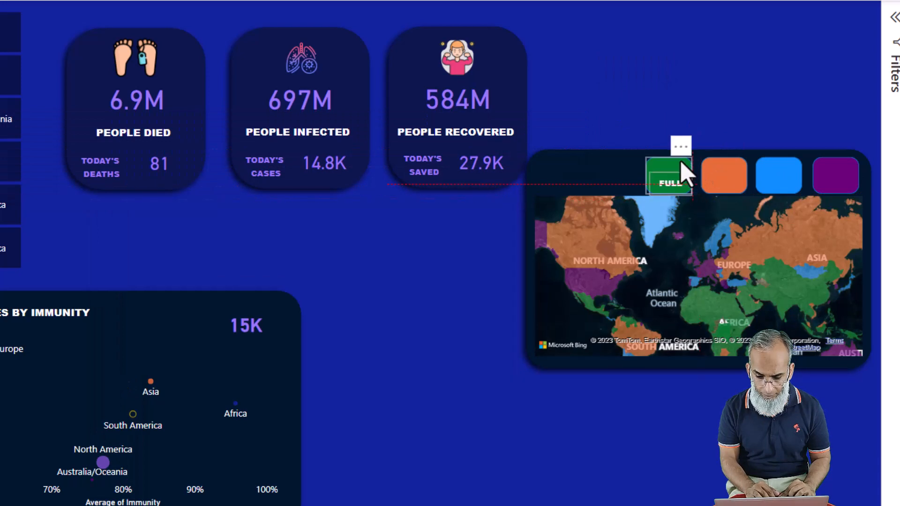
- Place a copy of the FULL label on the orange tile and change its text to GOOD
{"action": "left_click", "coordinate": [695, 56]}
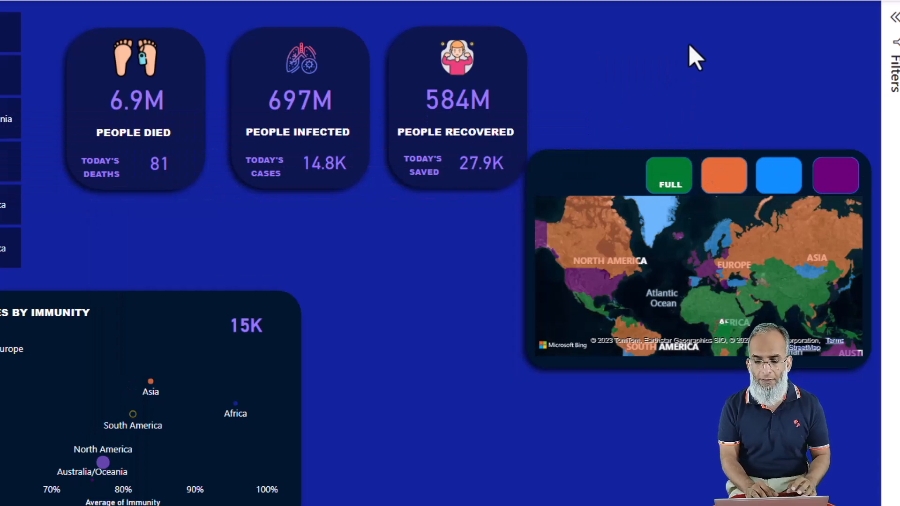
{"action": "key", "text": "ctrl+v"}
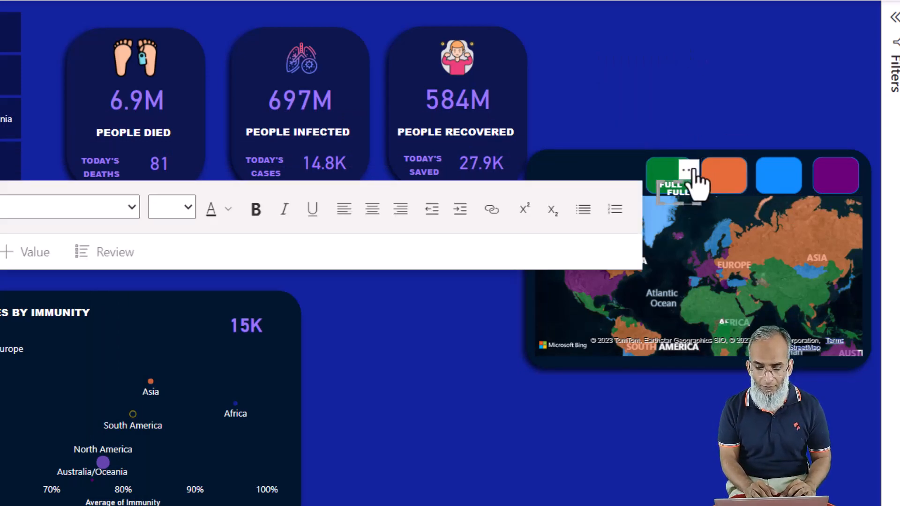
{"action": "left_click_drag", "start_coordinate": [690, 178], "coordinate": [745, 178]}
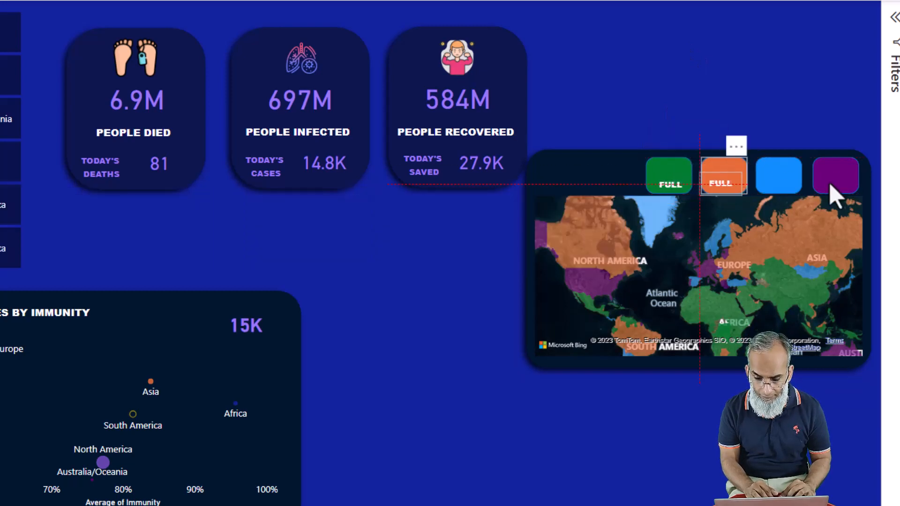
{"action": "key", "text": "BackSpace"}
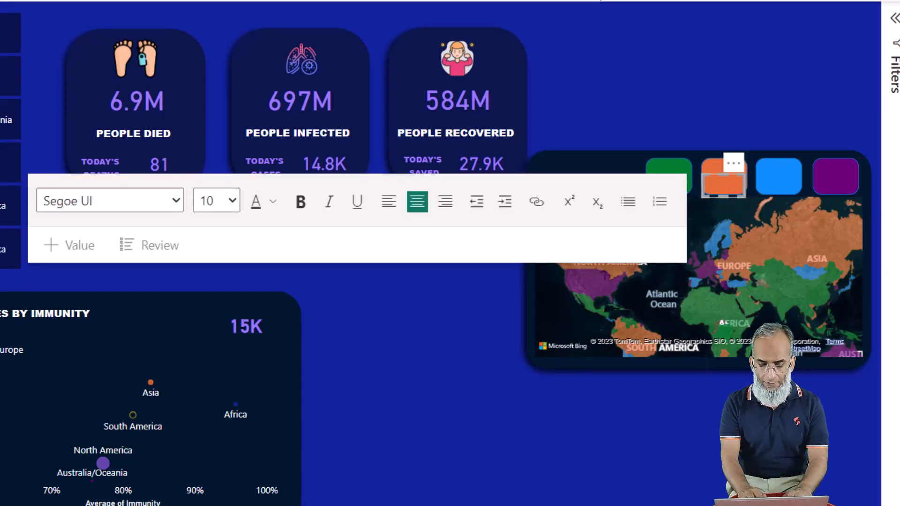
{"action": "type", "text": "GOOD"}
{"action": "key", "text": "ctrl+z"}
{"action": "type", "text": "OOD"}
{"action": "key", "text": "Left"}
{"action": "key", "text": "Left"}
{"action": "key", "text": "Left"}
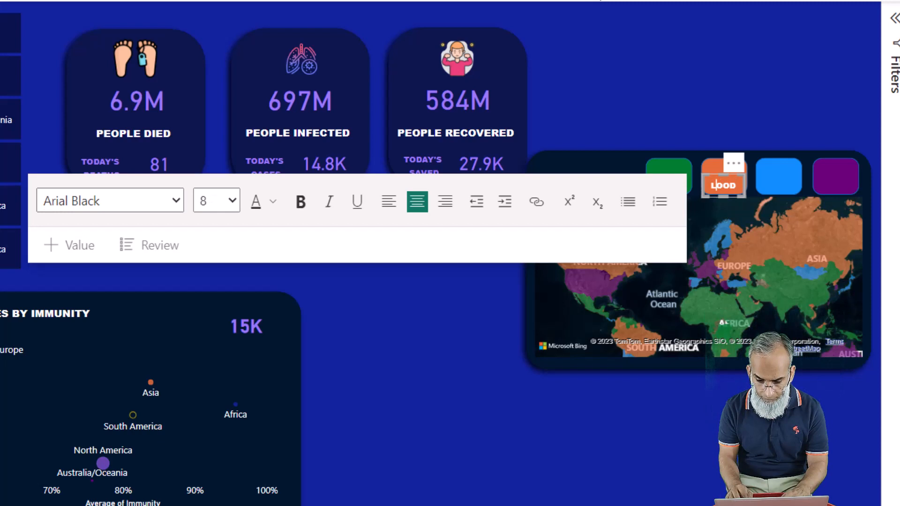
- Place a copy of the FULL label on the blue tile and change its text to AVG
{"action": "left_click", "coordinate": [777, 96]}
{"action": "key", "text": "ctrl+v"}
{"action": "left_click_drag", "start_coordinate": [690, 178], "coordinate": [760, 190]}
{"action": "double_click", "coordinate": [792, 189]}
{"action": "type", "text": "AVERAGE"}
{"action": "key", "text": "BackSpace"}
{"action": "key", "text": "BackSpace"}
{"action": "key", "text": "BackSpace"}
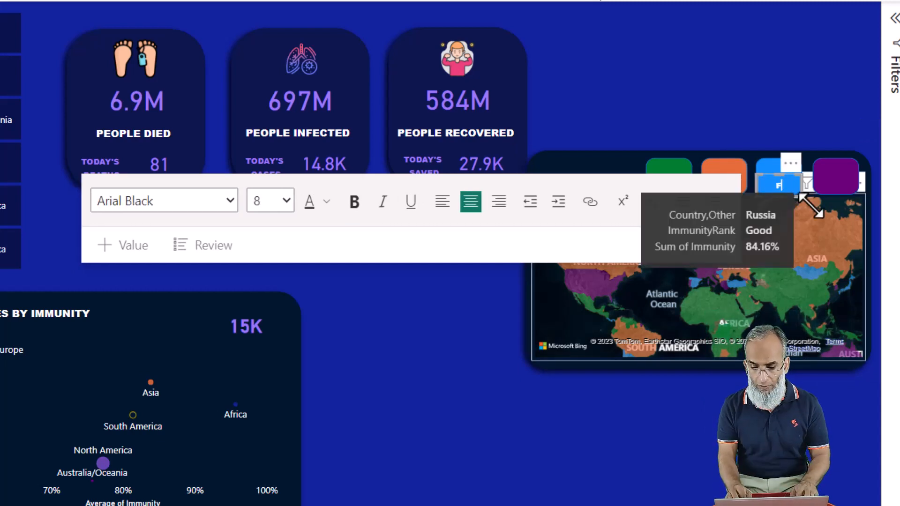
{"action": "key", "text": "BackSpace"}
- Place a copy of the FULL label on the purple tile and change its text to POOR
{"action": "left_click", "coordinate": [800, 114]}
{"action": "key", "text": "ctrl+v"}
{"action": "left_click_drag", "start_coordinate": [698, 193], "coordinate": [849, 171]}
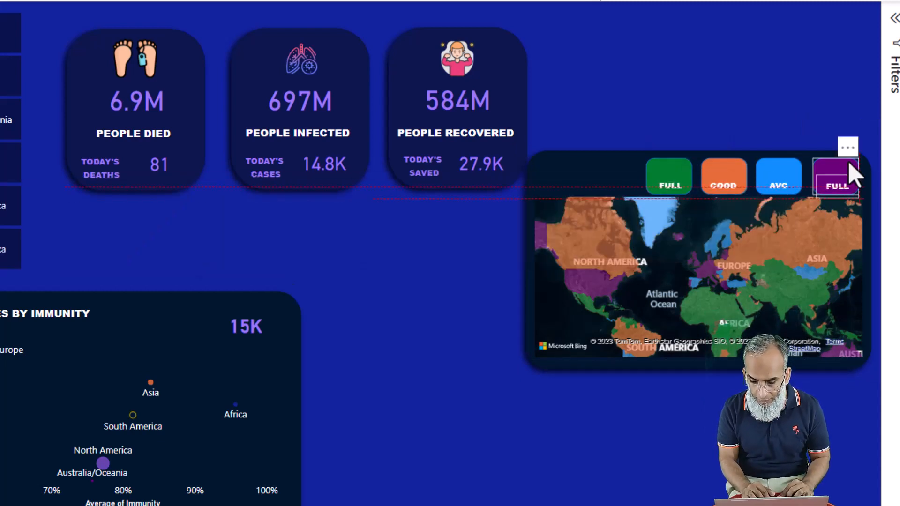
{"action": "double_click", "coordinate": [849, 189]}
{"action": "key", "text": "ctrl+a"}
{"action": "type", "text": "POOR"}
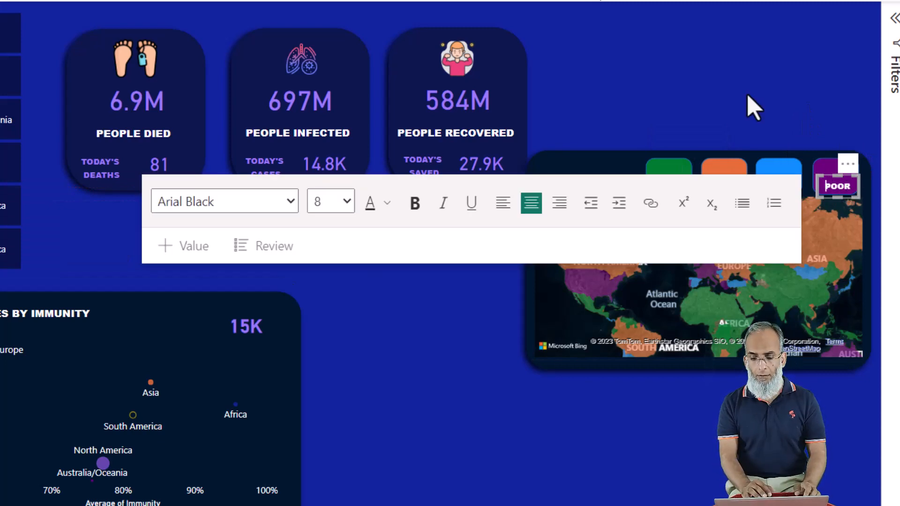
{"action": "left_click", "coordinate": [753, 104]}
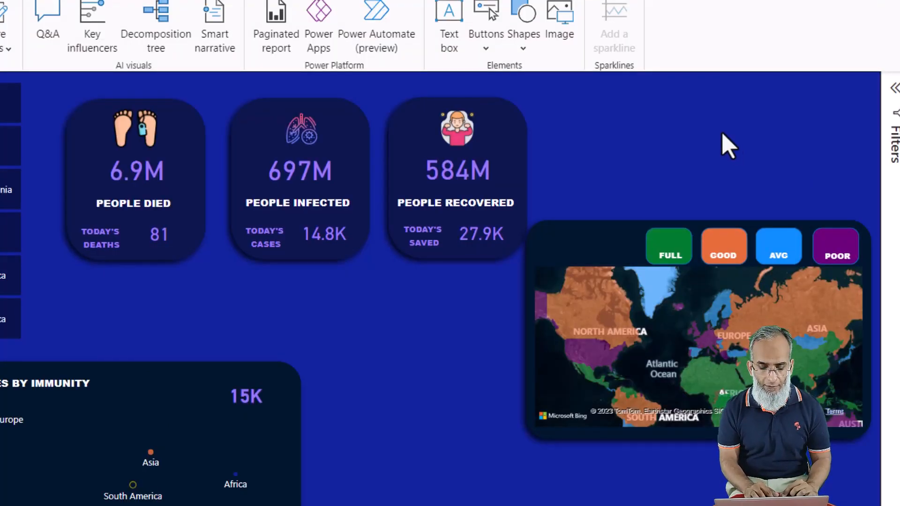
- Duplicate the total value card from the PEOPLE RECOVERED tile and place the copy in the empty area above the map
{"action": "left_click_drag", "start_coordinate": [586, 121], "coordinate": [393, 216]}
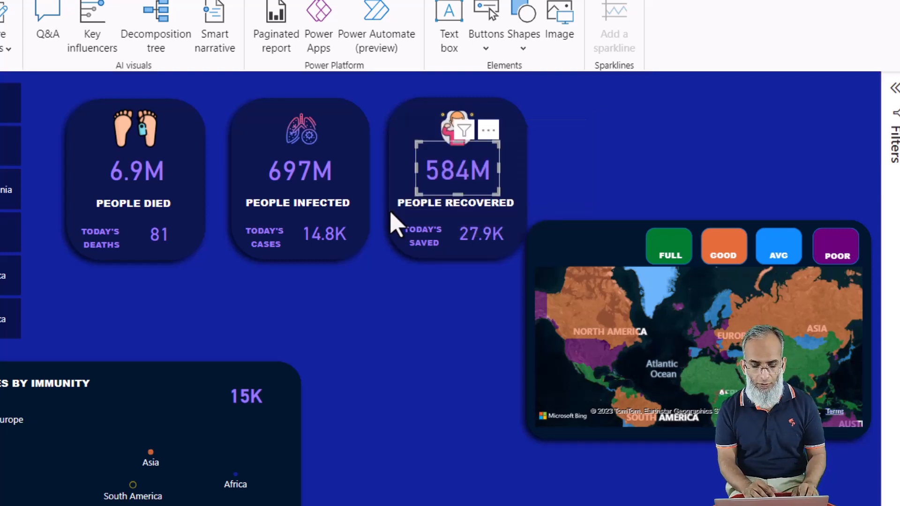
{"action": "left_click", "coordinate": [635, 178]}
{"action": "key", "text": "ctrl+v"}
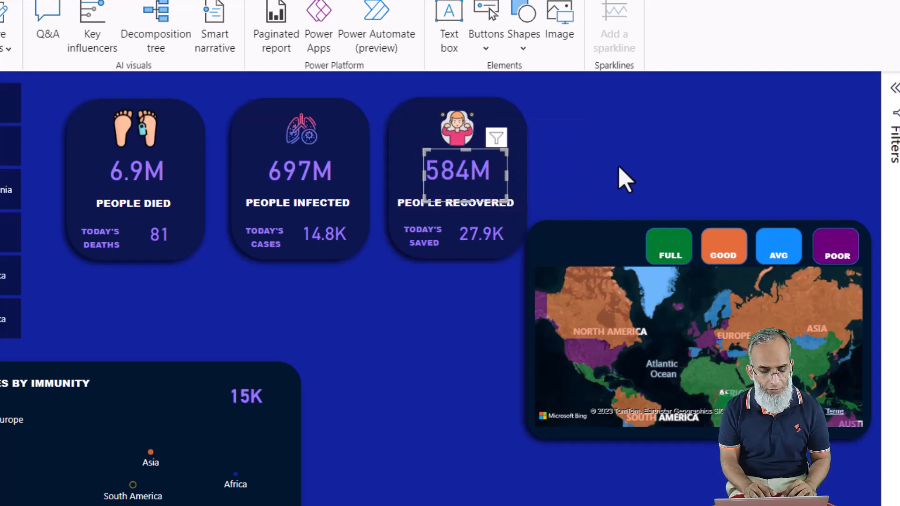
{"action": "left_click_drag", "start_coordinate": [497, 150], "coordinate": [672, 147]}
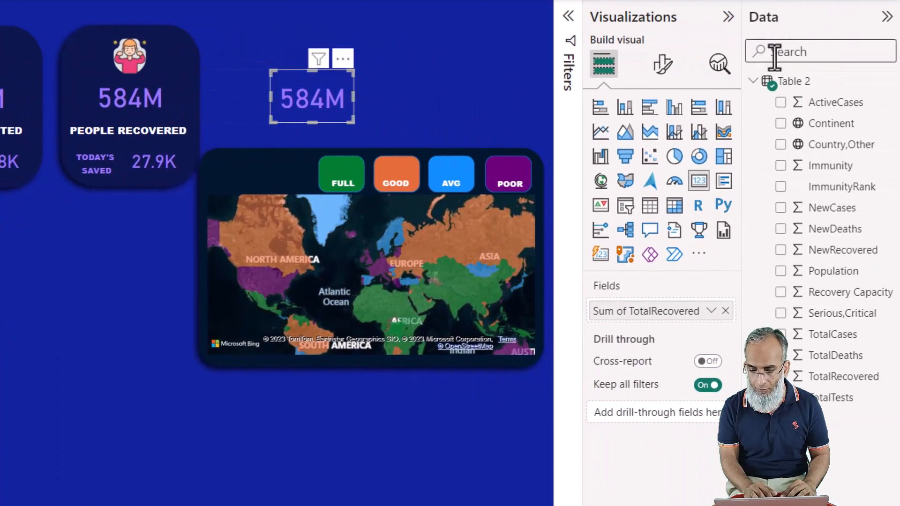
- Set the callout value font size of the copied card to 15
{"action": "left_click", "coordinate": [662, 64]}
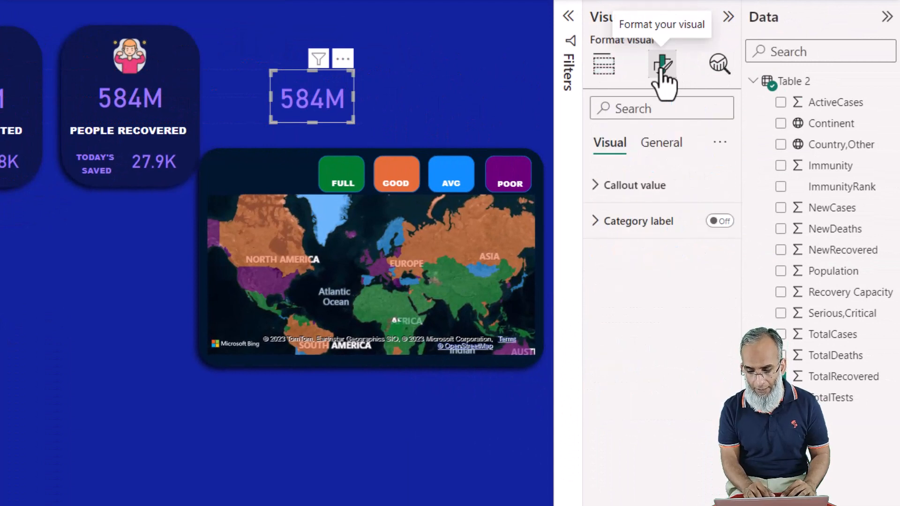
{"action": "left_click", "coordinate": [595, 188]}
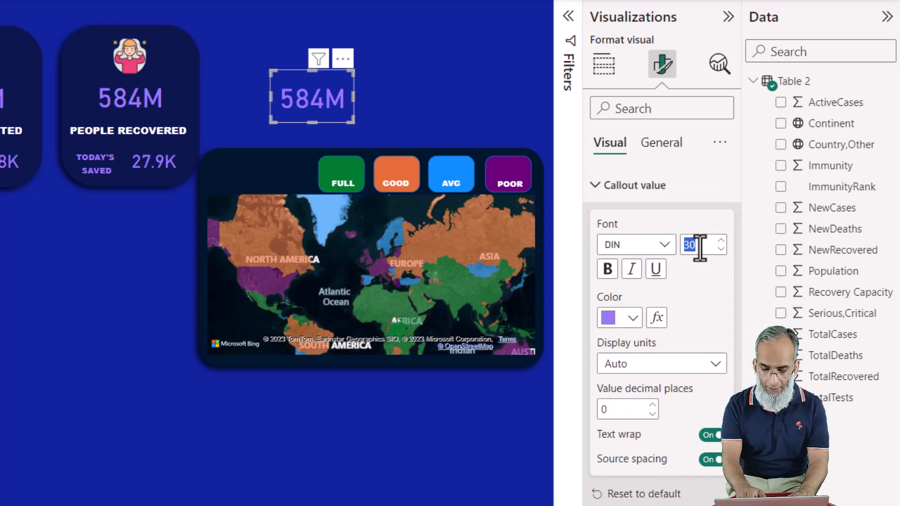
{"action": "type", "text": "20"}
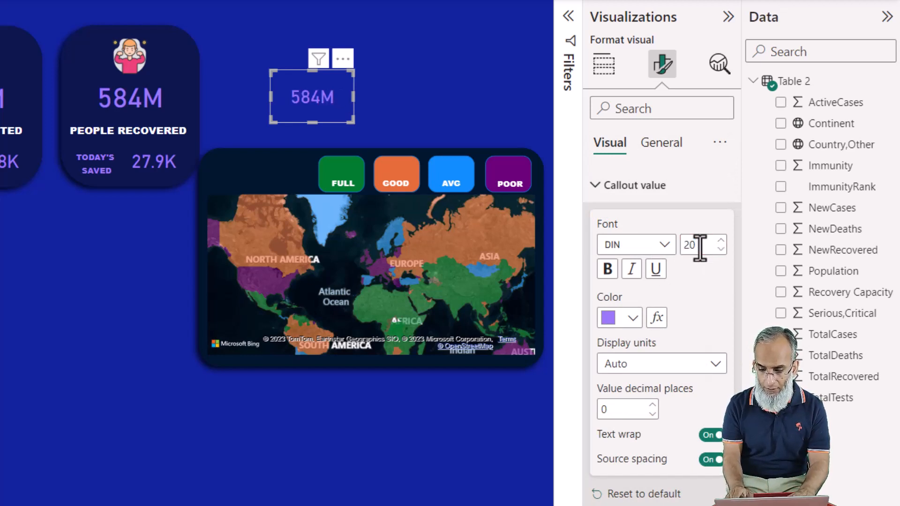
{"action": "key", "text": "BackSpace"}
{"action": "key", "text": "BackSpace"}
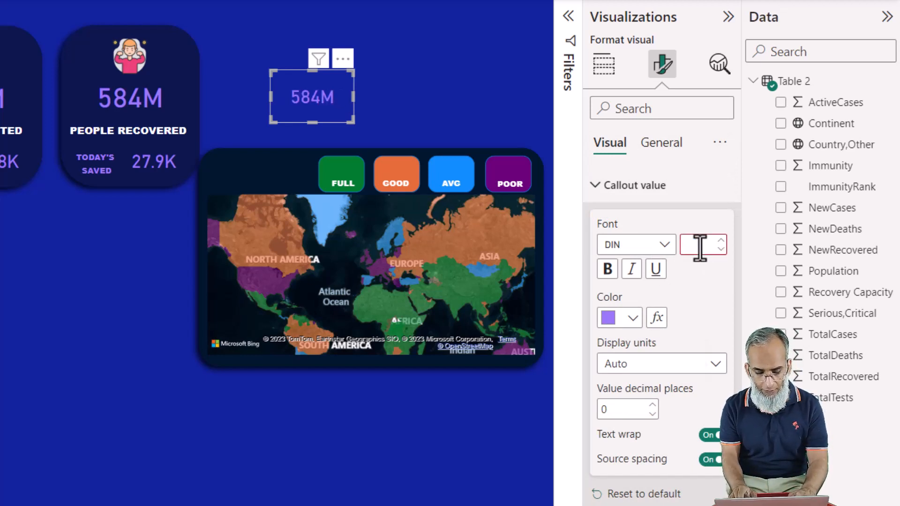
{"action": "type", "text": "15"}
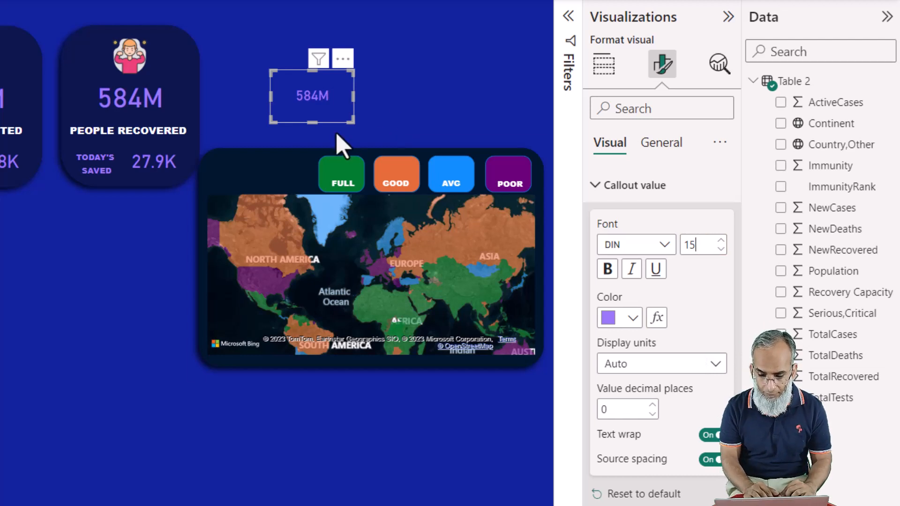
- Shrink the copied card to fit above the FULL label on the green tile and color its value white
{"action": "left_click_drag", "start_coordinate": [353, 121], "coordinate": [354, 149]}
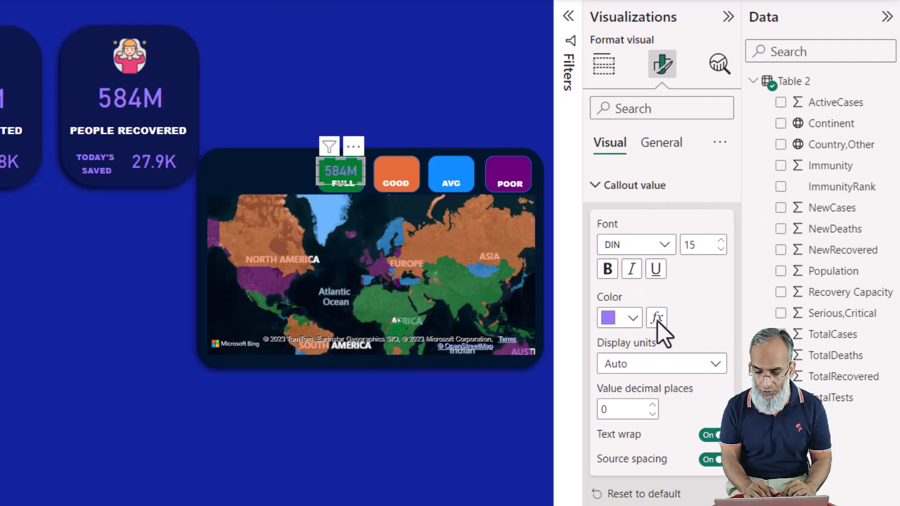
{"action": "left_click", "coordinate": [632, 323]}
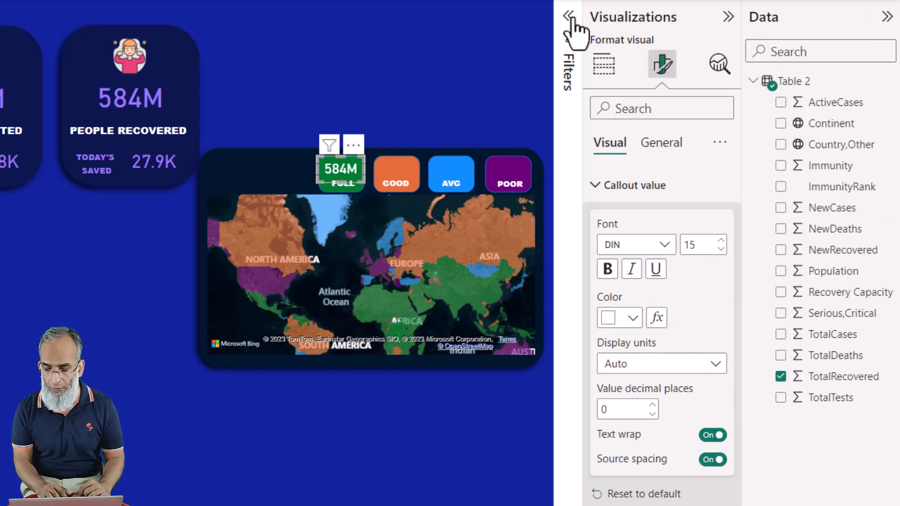
- Replace the card's TotalRecovered field with Country,Other and summarize it as Count
{"action": "left_click", "coordinate": [606, 66]}
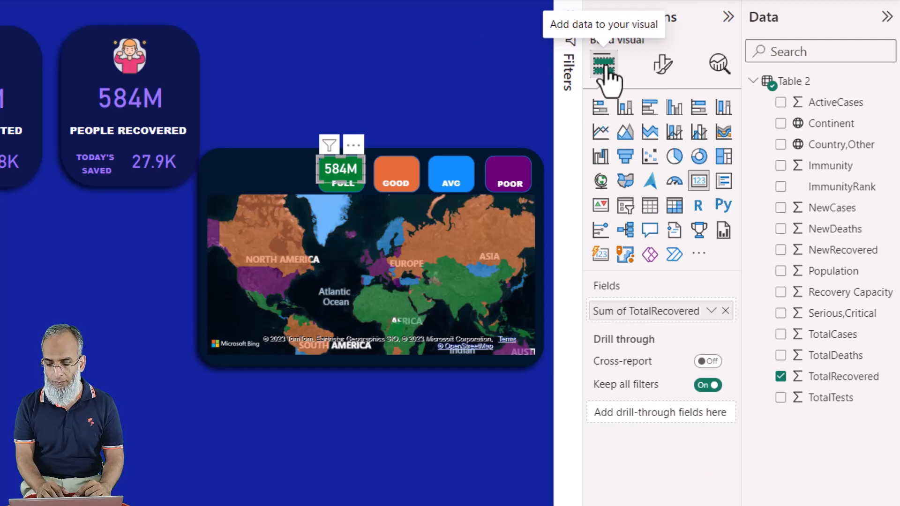
{"action": "left_click", "coordinate": [725, 311]}
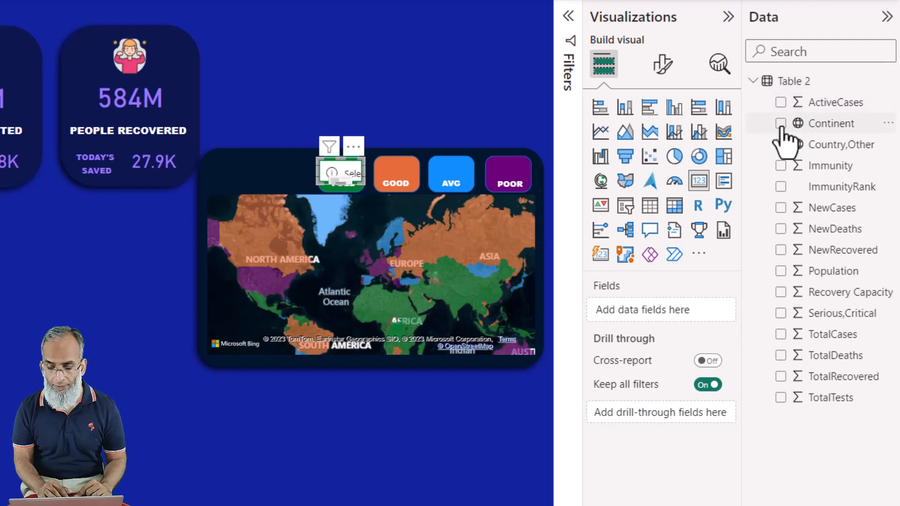
{"action": "left_click", "coordinate": [781, 145]}
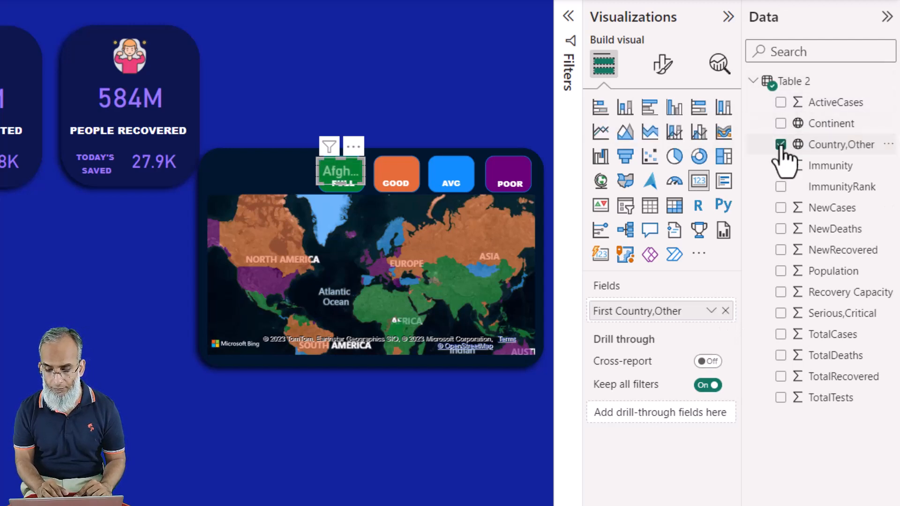
{"action": "left_click", "coordinate": [711, 312]}
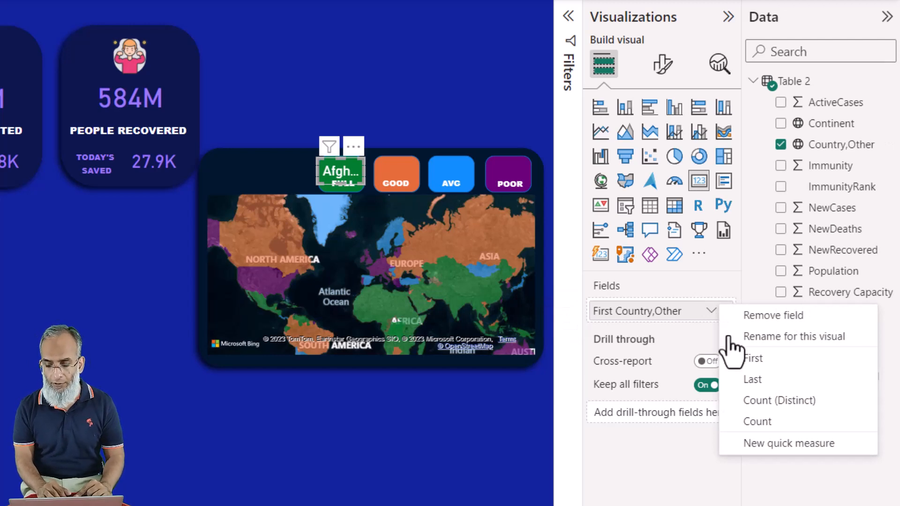
{"action": "left_click", "coordinate": [758, 422]}
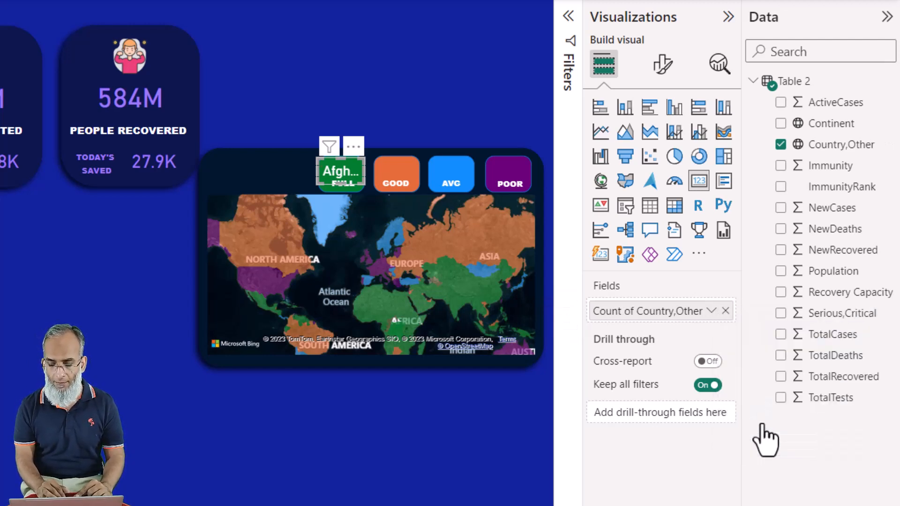
- Add ImmunityRank as a filter on the green tile's count card and restrict it to Full
{"action": "left_click", "coordinate": [569, 18]}
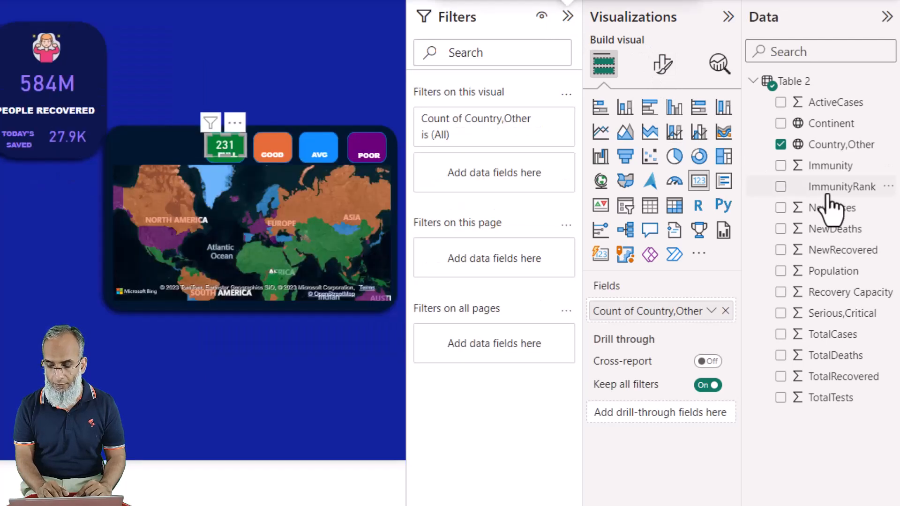
{"action": "left_click_drag", "start_coordinate": [828, 197], "coordinate": [497, 177]}
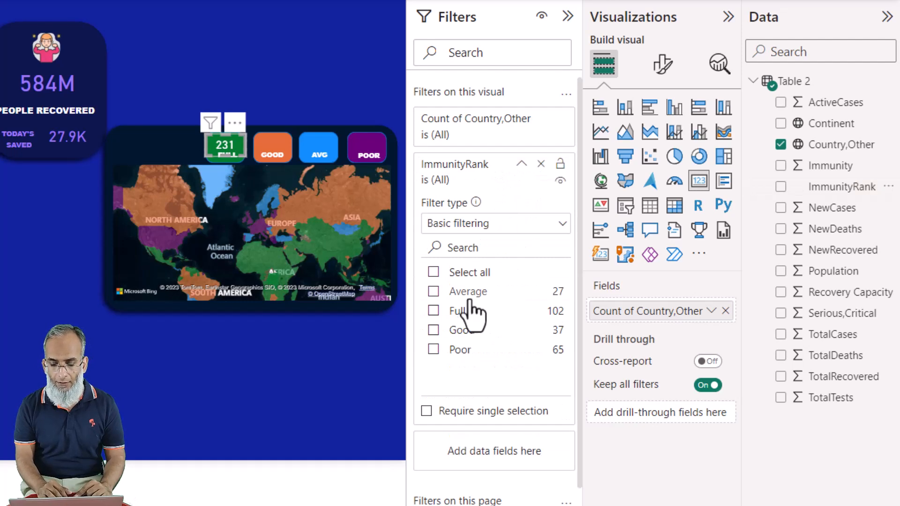
{"action": "left_click", "coordinate": [433, 312]}
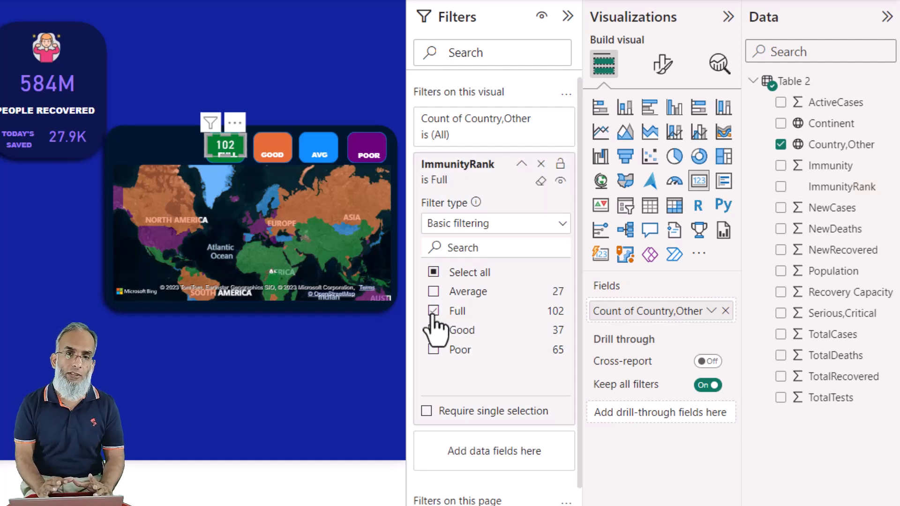
{"action": "left_click", "coordinate": [568, 18]}
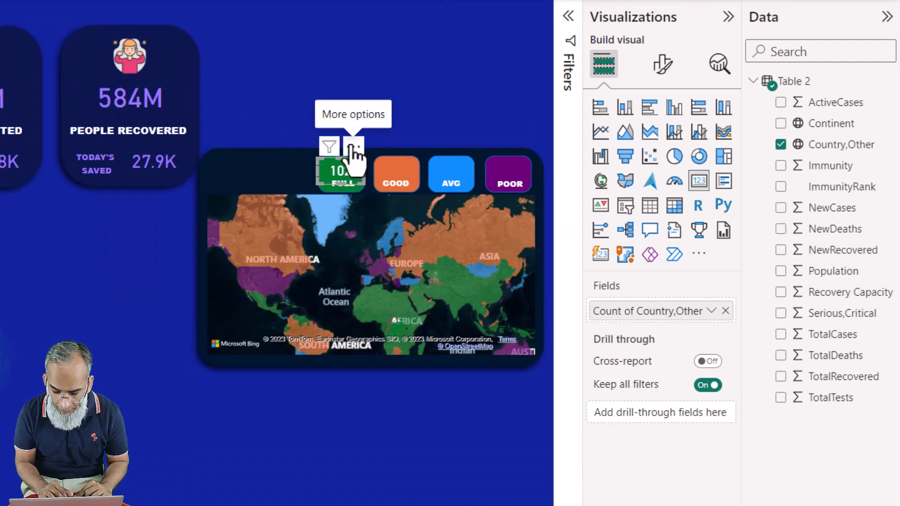
- Nudge the count card up on the green tile and place copies of it on the orange, blue and purple tiles
{"action": "key", "text": "Up"}
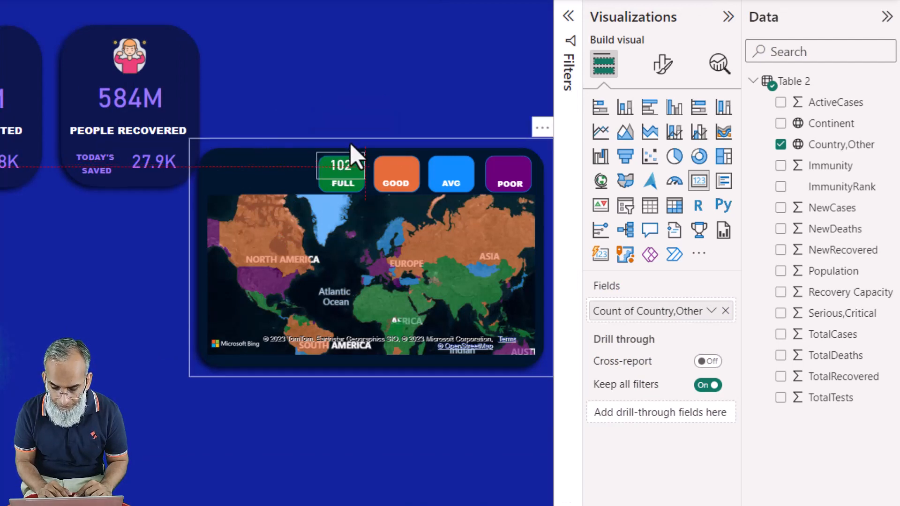
{"action": "left_click", "coordinate": [387, 85]}
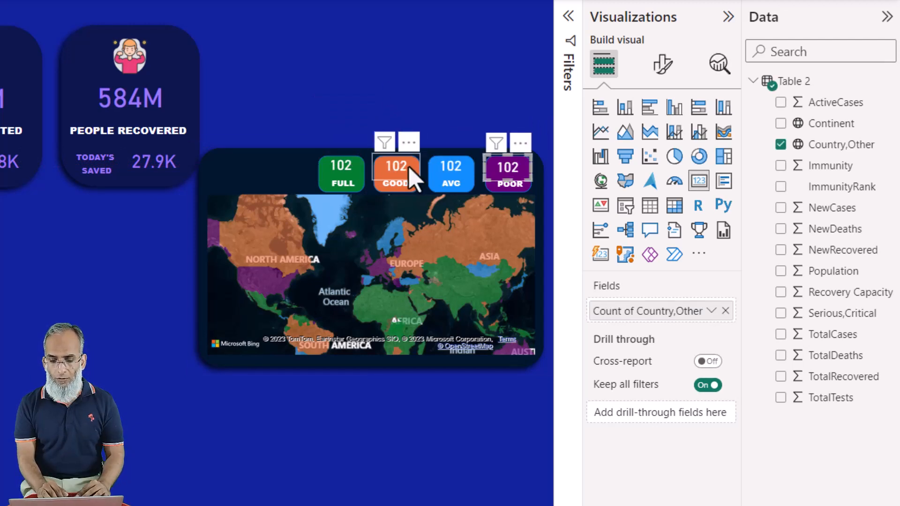
- Change the ImmunityRank filter of the orange tile's count card from Full to Good only
{"action": "left_click", "coordinate": [413, 177]}
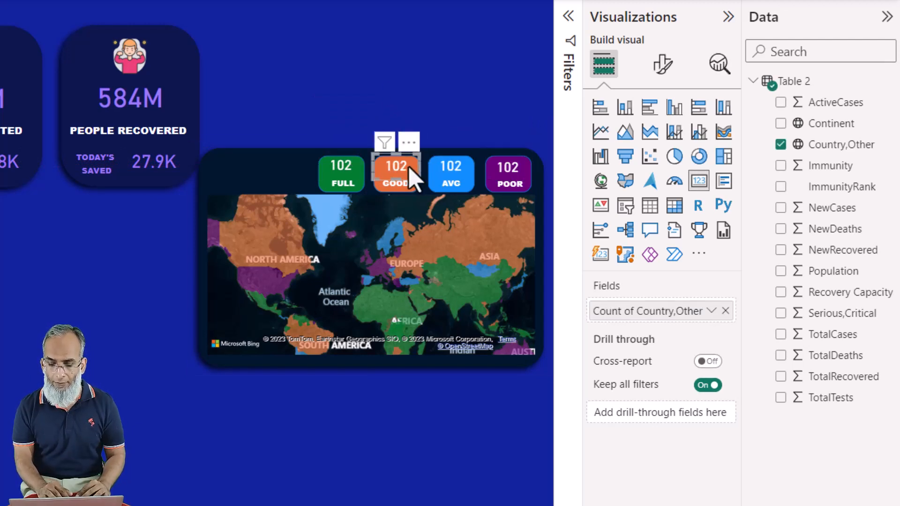
{"action": "left_click", "coordinate": [571, 19]}
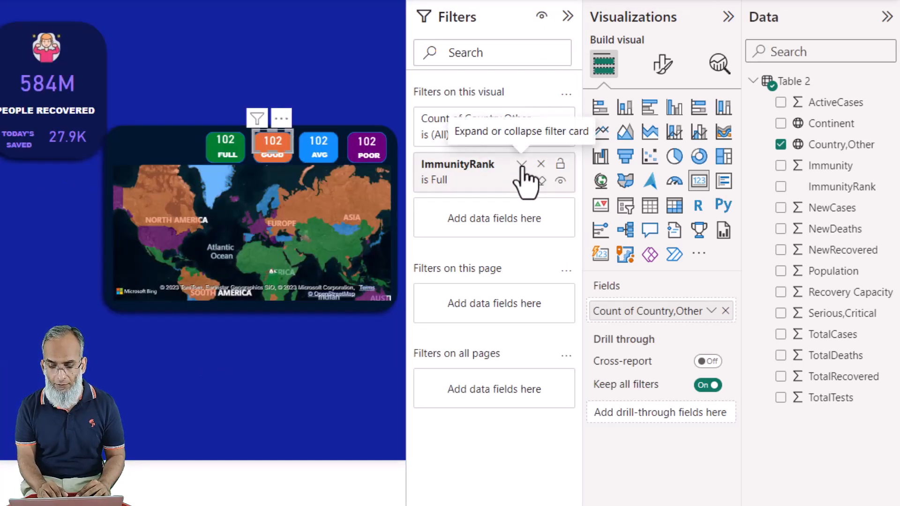
{"action": "left_click", "coordinate": [522, 168]}
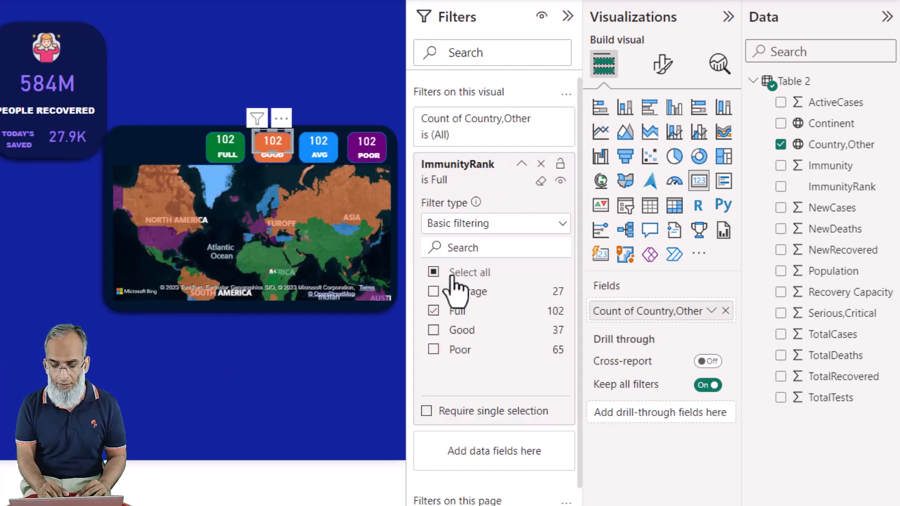
{"action": "left_click", "coordinate": [433, 331]}
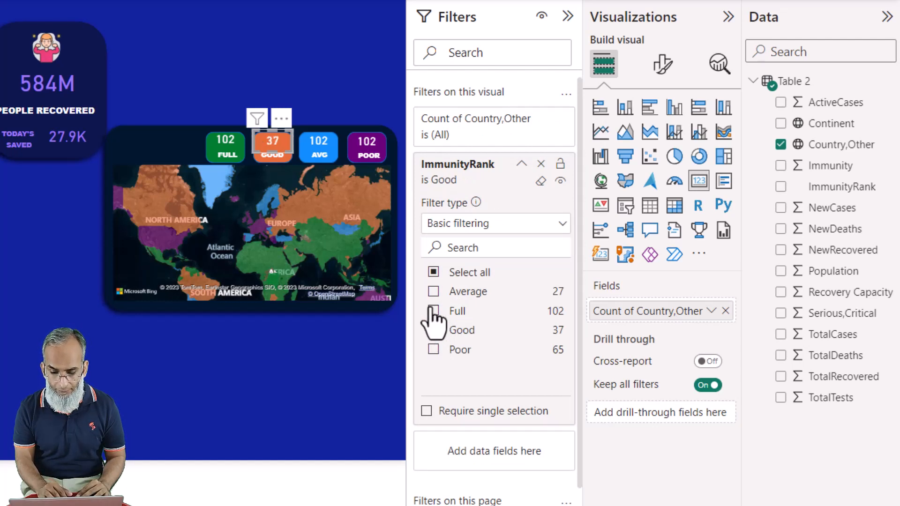
- Change the ImmunityRank filter of the blue tile's count card from Full to Average only
{"action": "left_click", "coordinate": [334, 154]}
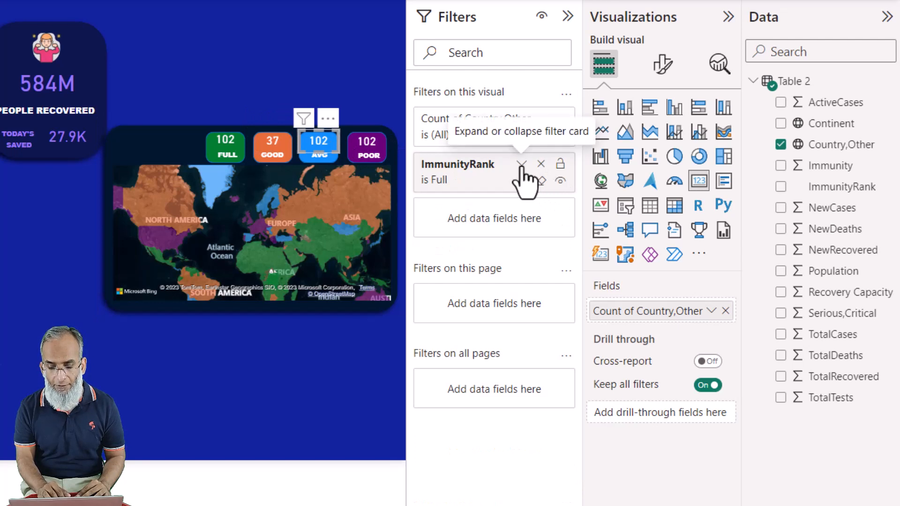
{"action": "left_click", "coordinate": [521, 165]}
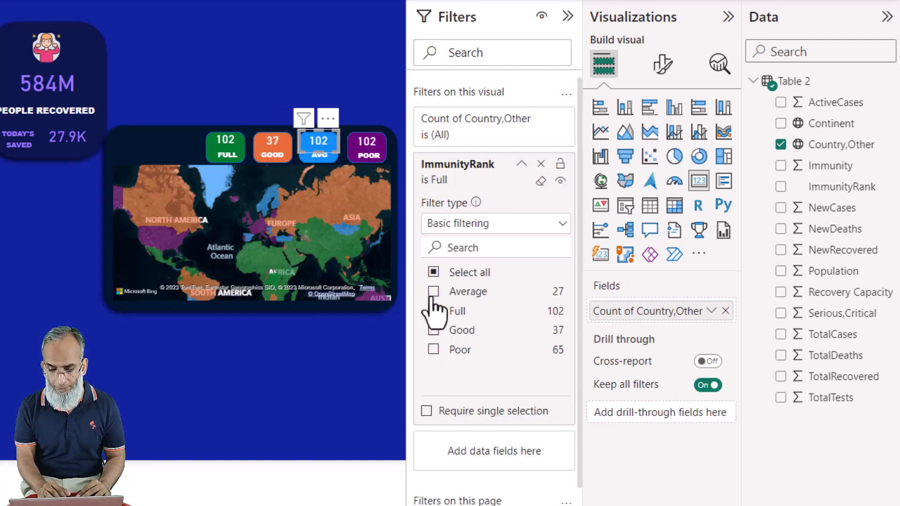
{"action": "left_click", "coordinate": [432, 292]}
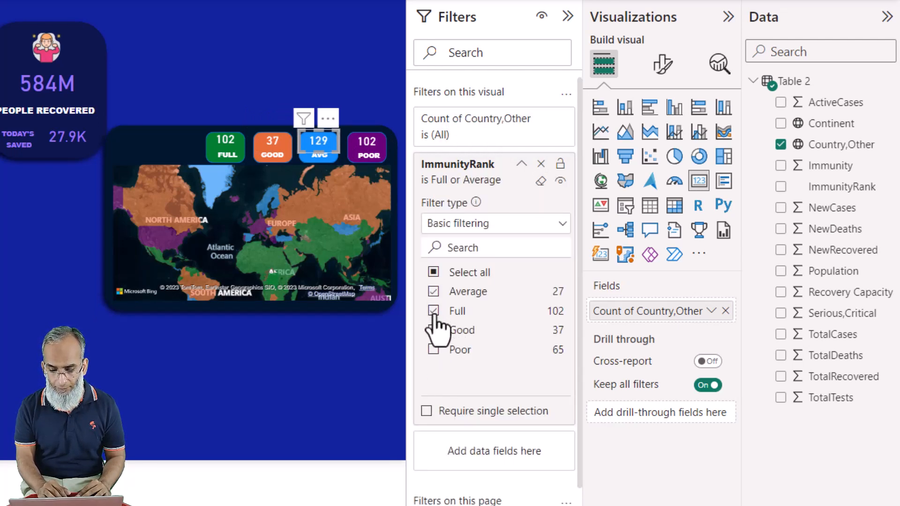
- Change the ImmunityRank filter of the purple tile's count card from Full to Poor only, and collapse the filter and visualization settings
{"action": "left_click", "coordinate": [375, 152]}
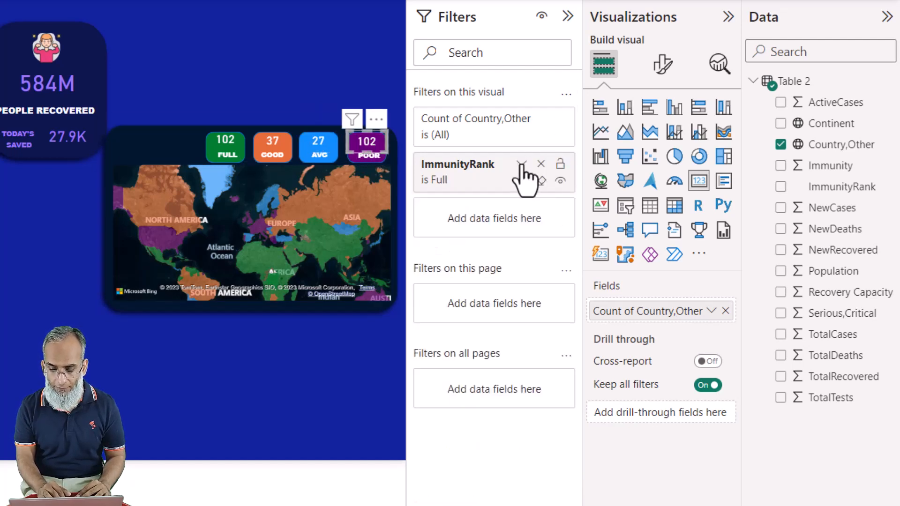
{"action": "left_click", "coordinate": [522, 164]}
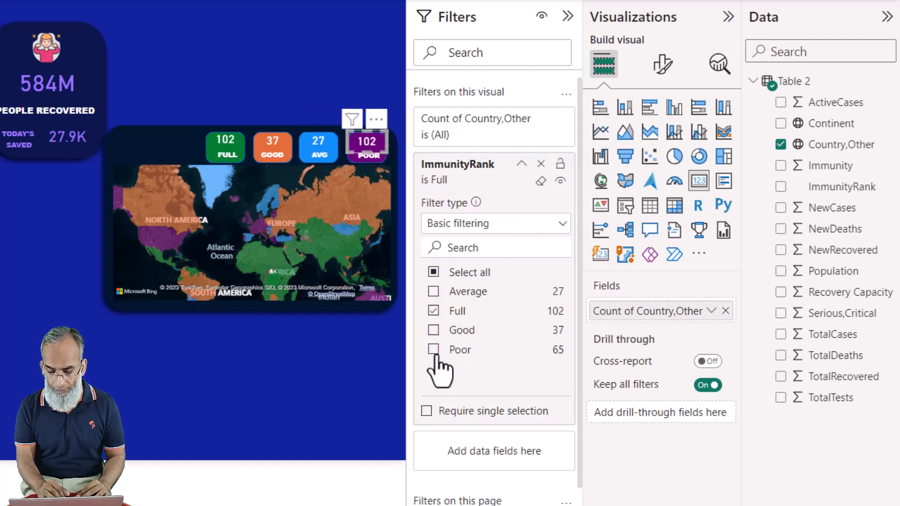
{"action": "left_click", "coordinate": [434, 351]}
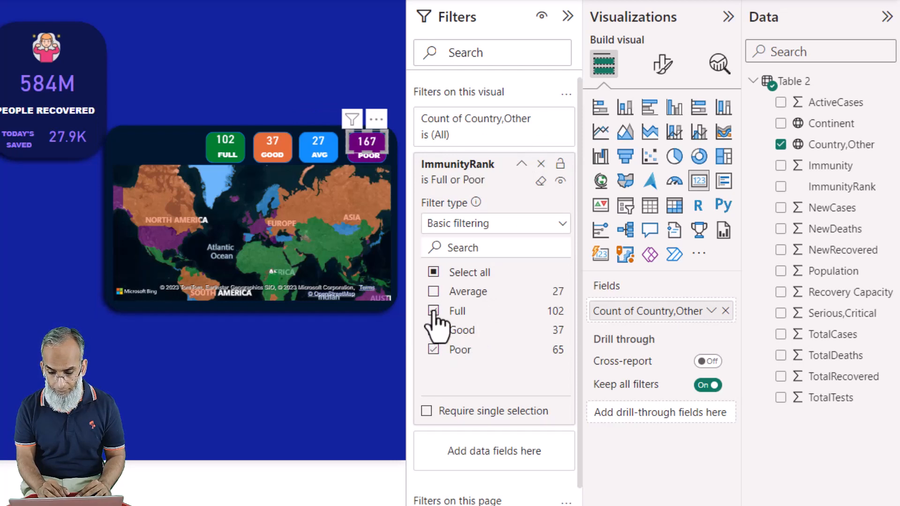
{"action": "left_click", "coordinate": [569, 16]}
{"action": "left_click", "coordinate": [728, 18]}
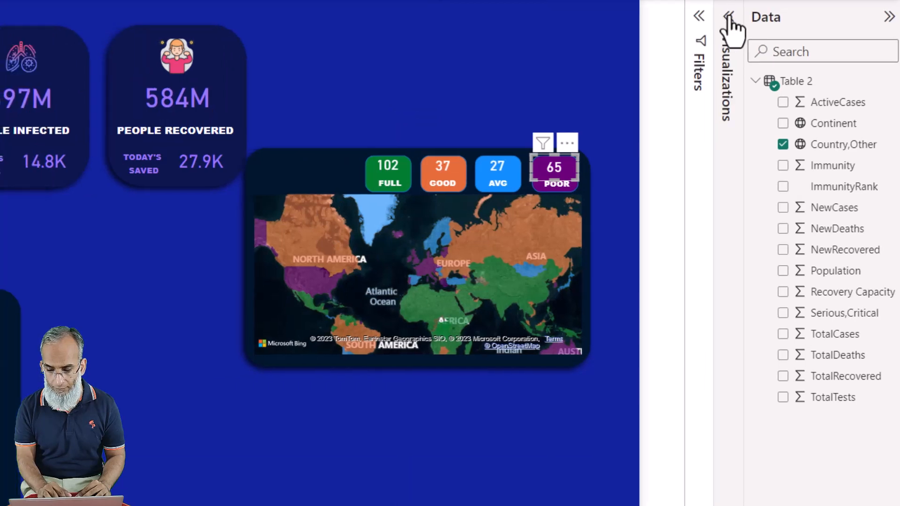
- Copy the NEW CASES BY IMMUNITY title onto the map's lower edge, stretch it to the map's full width and right-align its text
{"action": "left_click", "coordinate": [880, 17]}
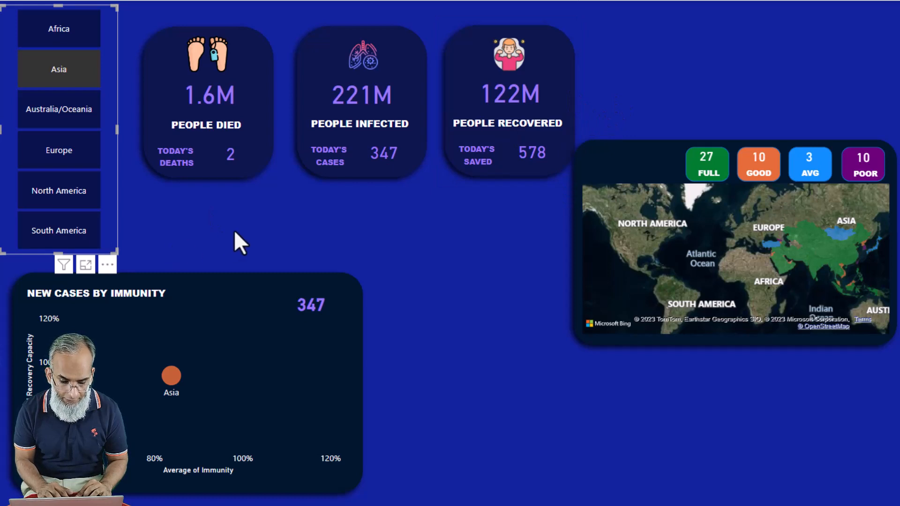
{"action": "left_click", "coordinate": [1, 323]}
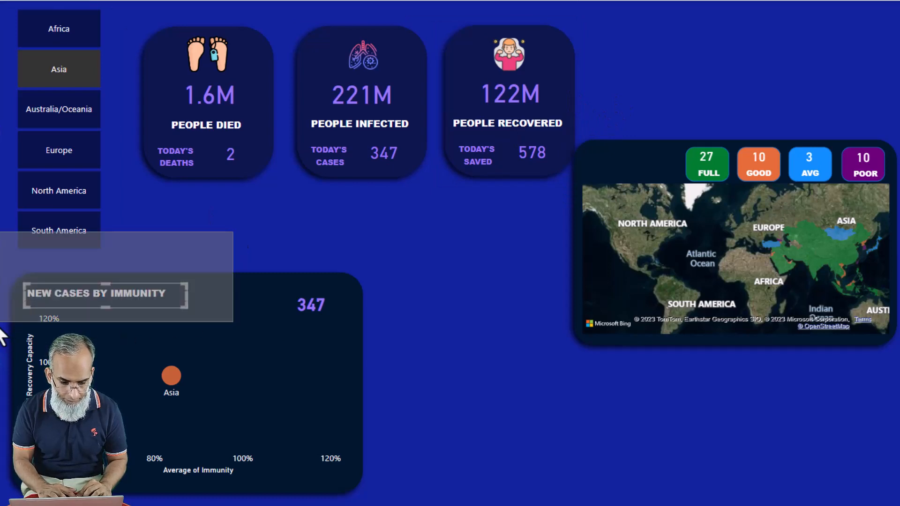
{"action": "left_click", "coordinate": [1, 327]}
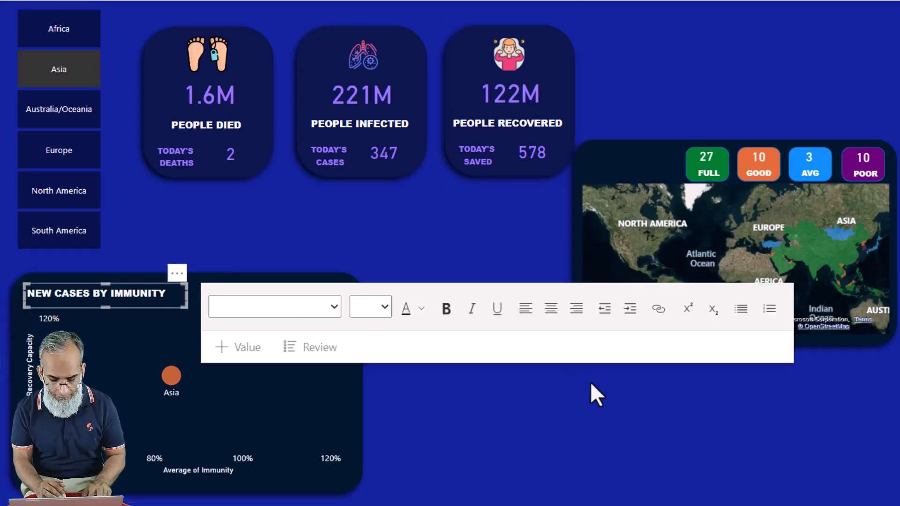
{"action": "key", "text": "ctrl+v"}
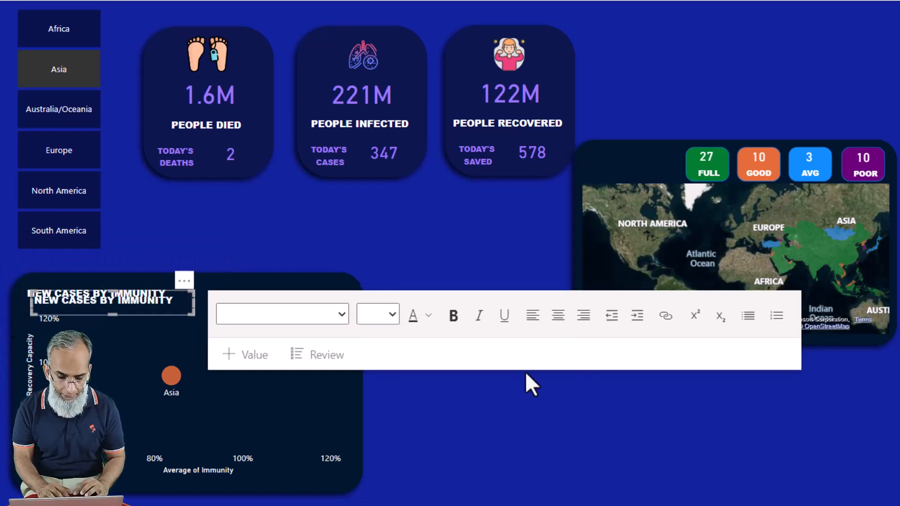
{"action": "left_click_drag", "start_coordinate": [180, 290], "coordinate": [882, 311]}
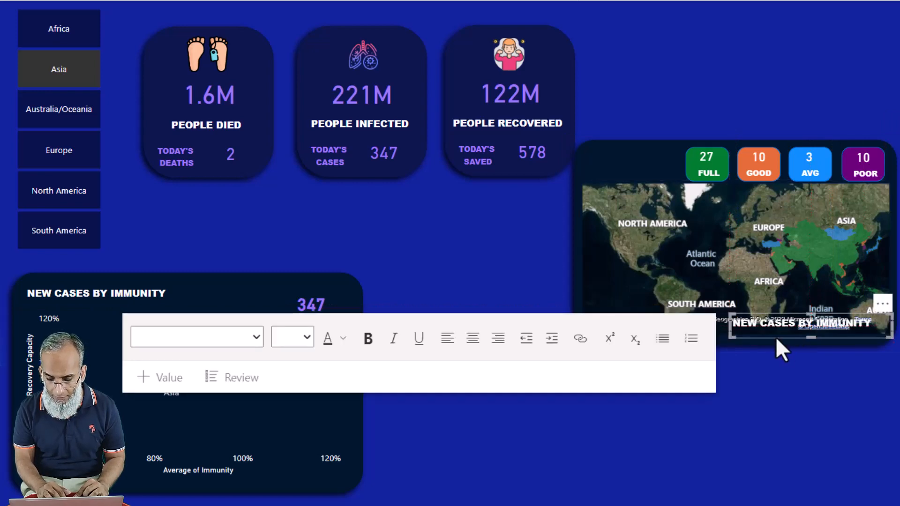
{"action": "left_click_drag", "start_coordinate": [730, 332], "coordinate": [584, 332]}
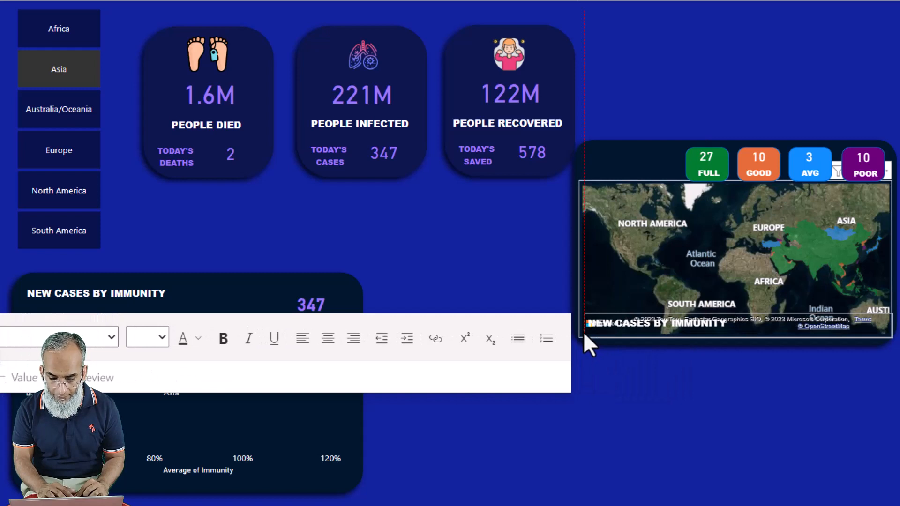
{"action": "left_click", "coordinate": [352, 346]}
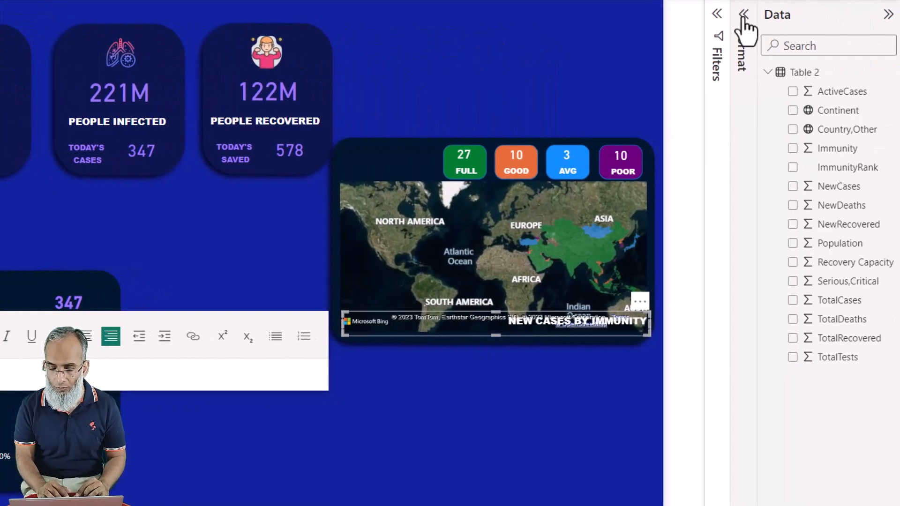
- Turn on the background of the title over the map and set its color to black
{"action": "left_click", "coordinate": [744, 16]}
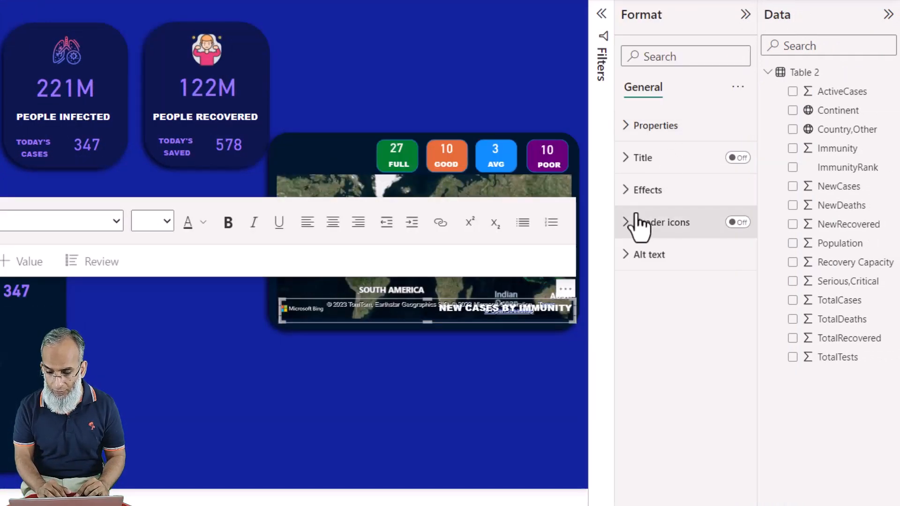
{"action": "left_click", "coordinate": [628, 193]}
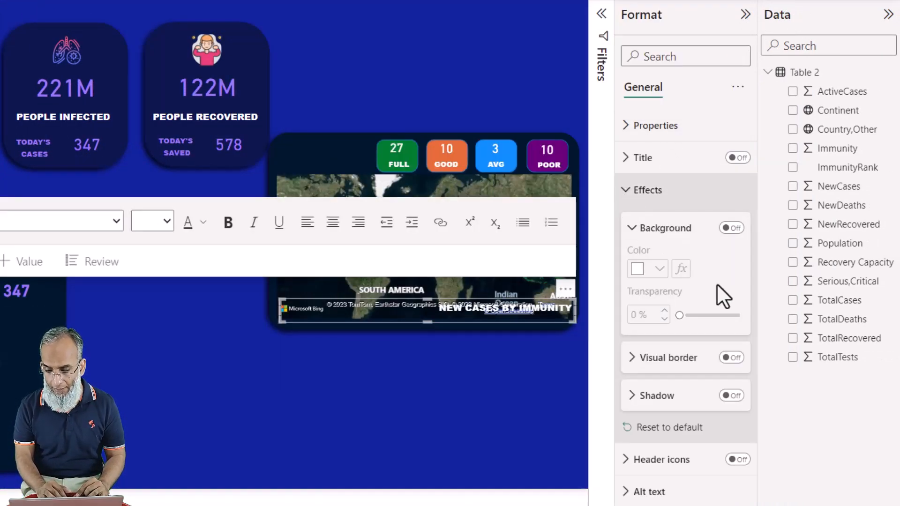
{"action": "left_click", "coordinate": [732, 228]}
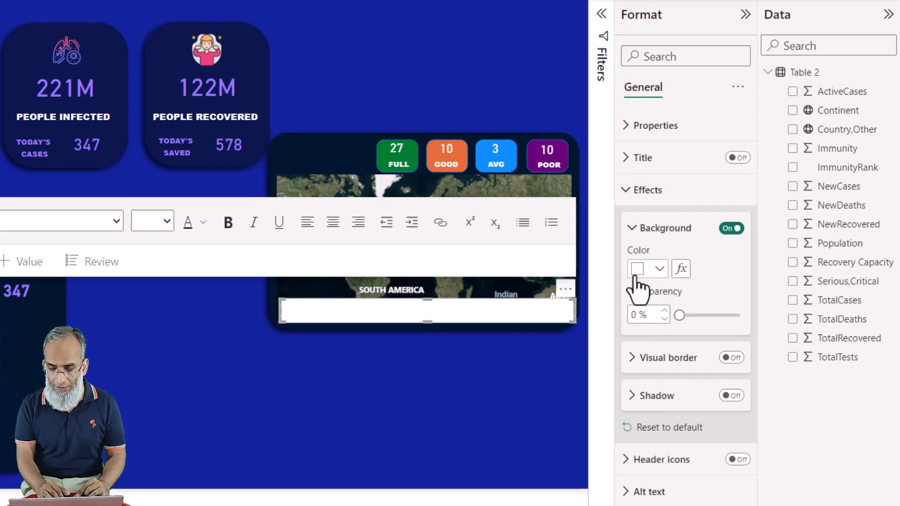
{"action": "left_click", "coordinate": [661, 270]}
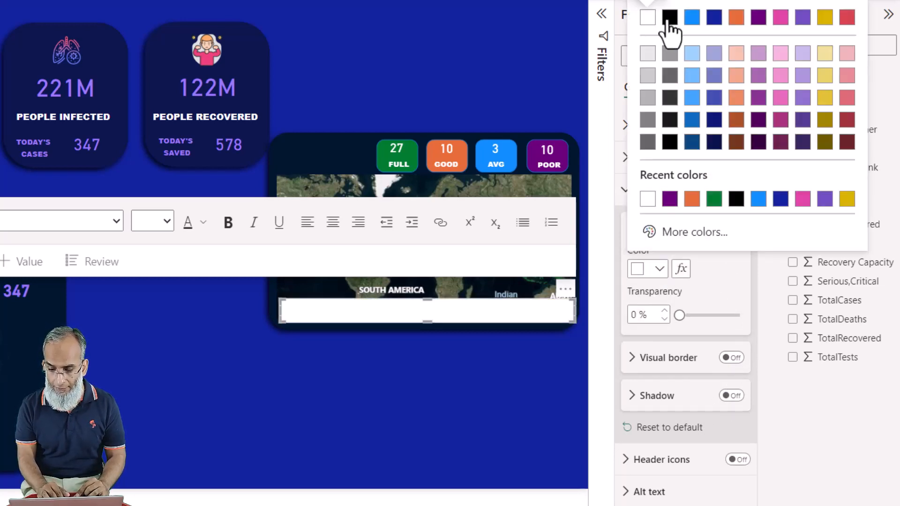
{"action": "left_click", "coordinate": [670, 18]}
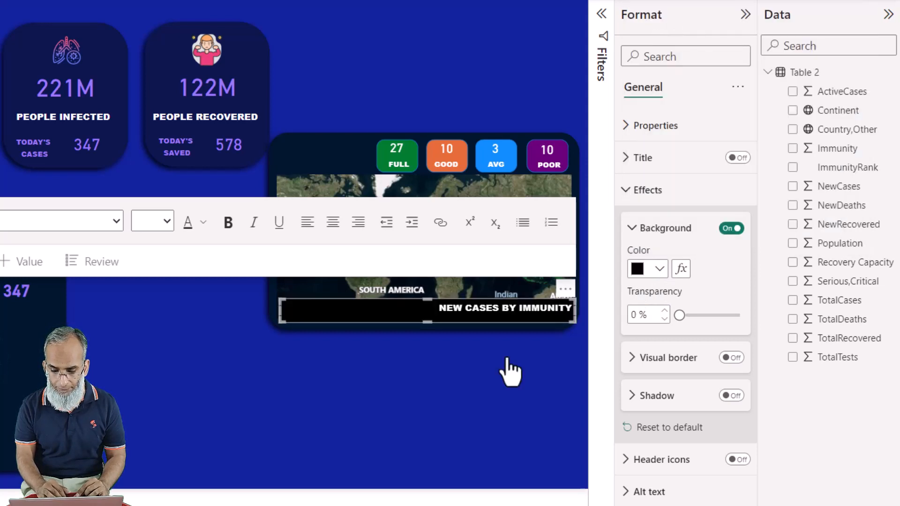
{"action": "left_click", "coordinate": [427, 391]}
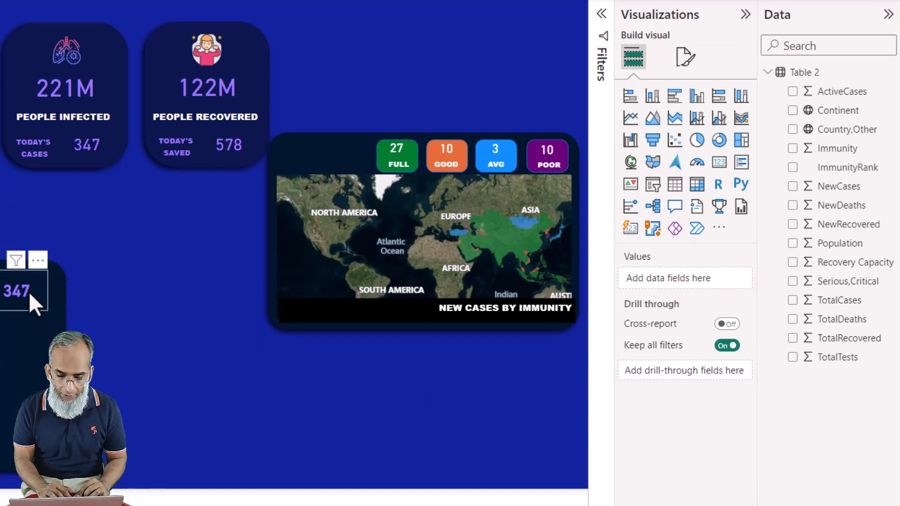
- Duplicate the TODAY'S SAVED number card, place the copy at the left end of the map's black title strip and shrink it to fit
{"action": "left_click", "coordinate": [218, 145]}
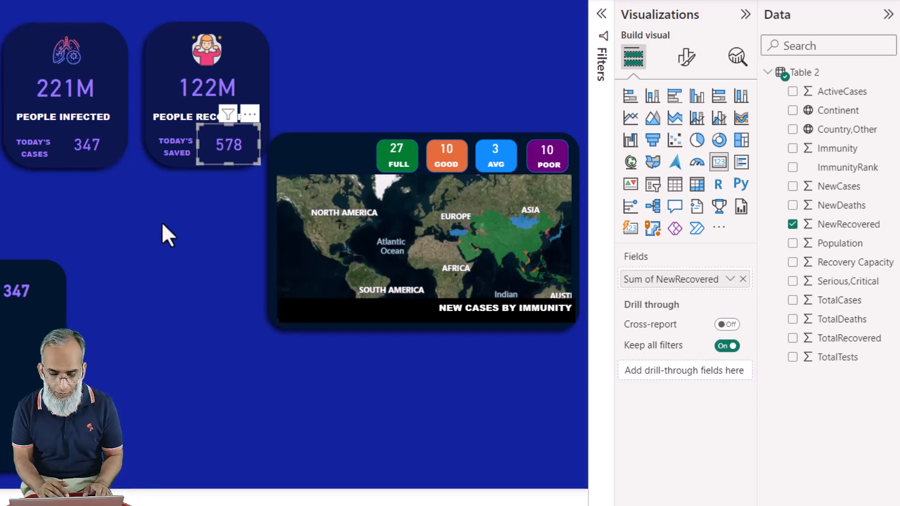
{"action": "left_click", "coordinate": [208, 293]}
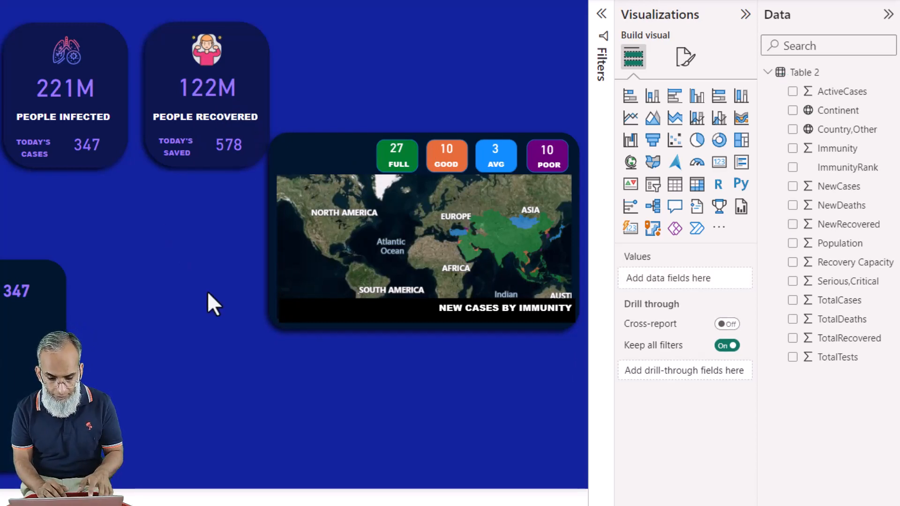
{"action": "left_click", "coordinate": [240, 163]}
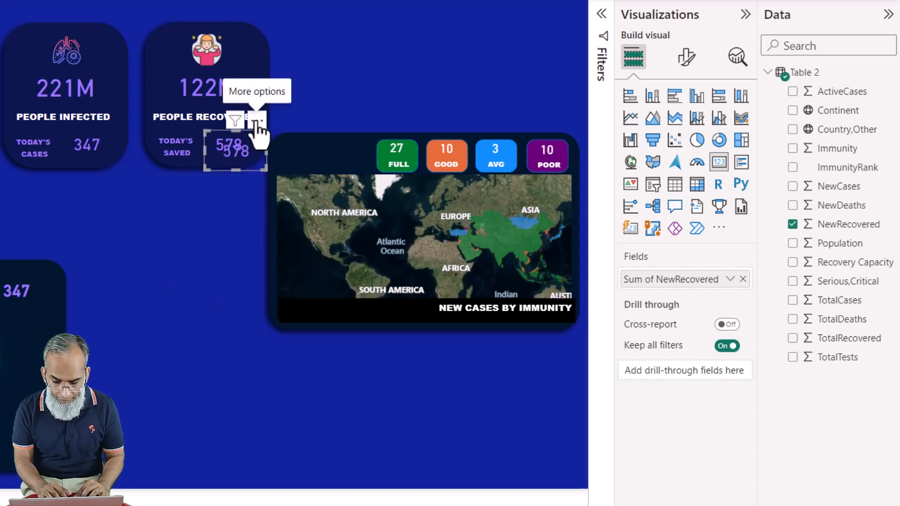
{"action": "left_click_drag", "start_coordinate": [256, 128], "coordinate": [323, 273]}
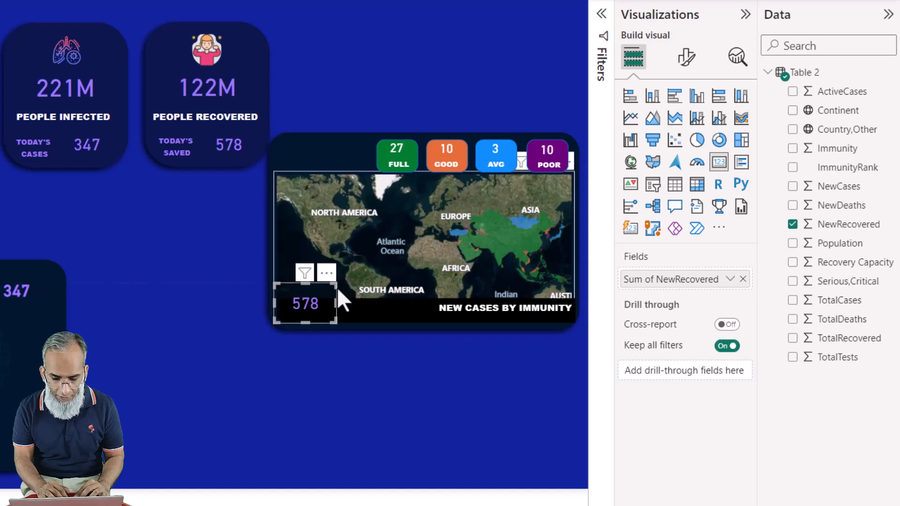
{"action": "left_click_drag", "start_coordinate": [326, 295], "coordinate": [325, 297]}
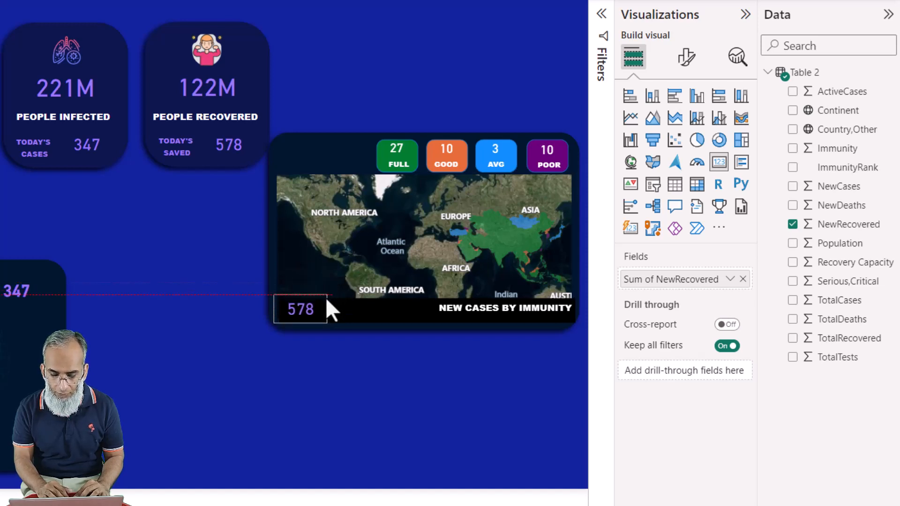
- Make the copied card's callout value bold and replace its NewRecovered field with the Count of Country,Other
{"action": "left_click", "coordinate": [686, 57]}
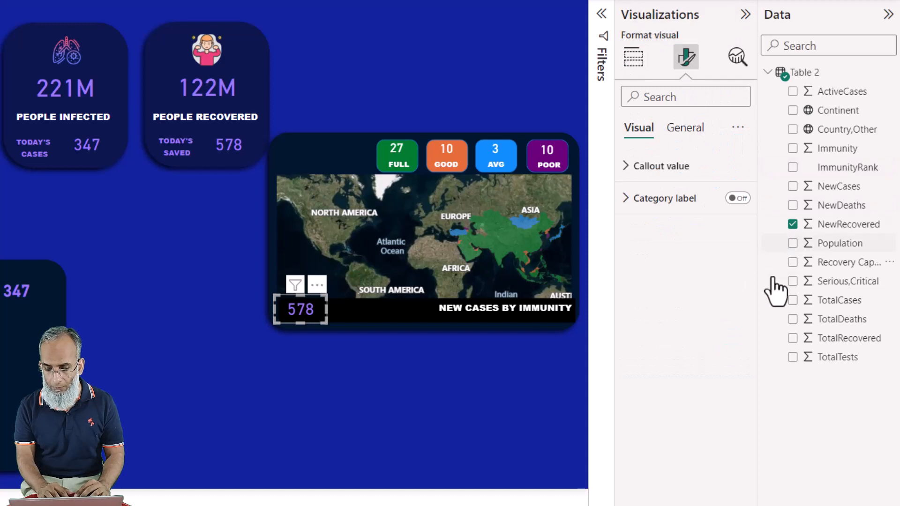
{"action": "left_click", "coordinate": [628, 168]}
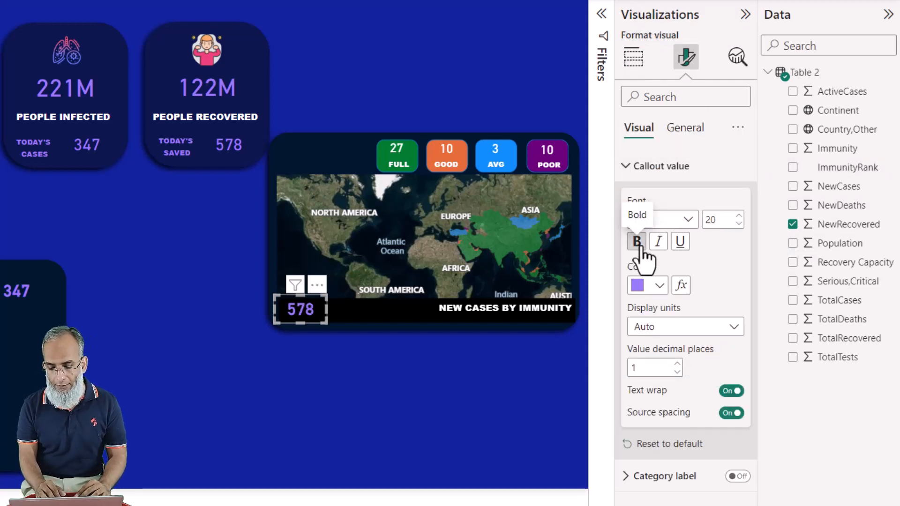
{"action": "left_click", "coordinate": [633, 56]}
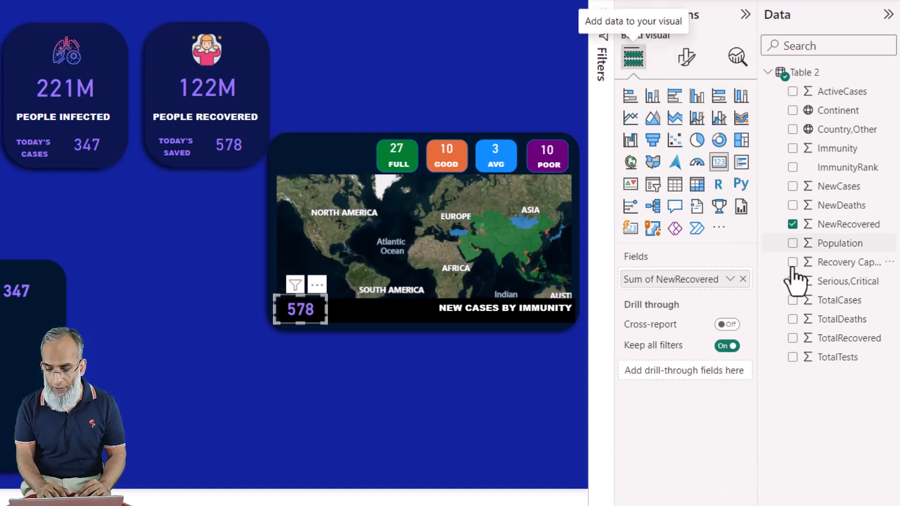
{"action": "left_click", "coordinate": [744, 279]}
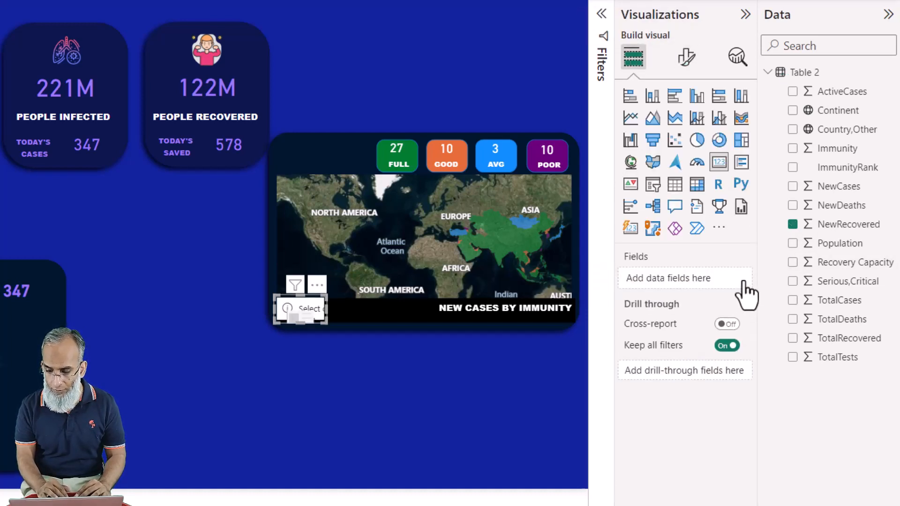
{"action": "left_click", "coordinate": [793, 130]}
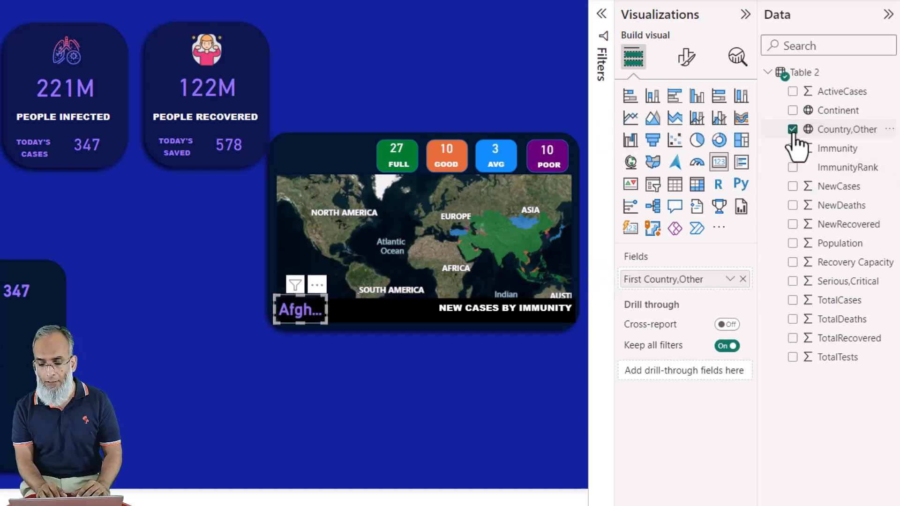
{"action": "left_click", "coordinate": [730, 280]}
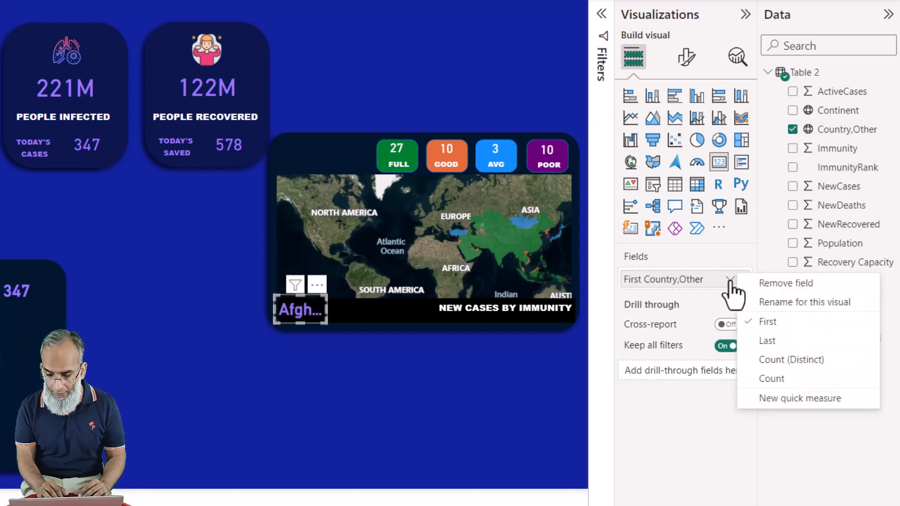
{"action": "left_click", "coordinate": [772, 378]}
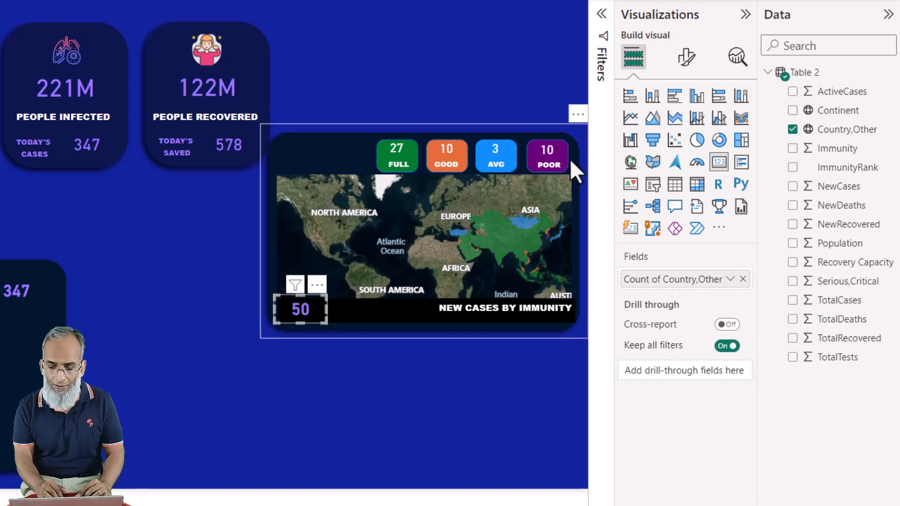
{"action": "left_click", "coordinate": [746, 15]}
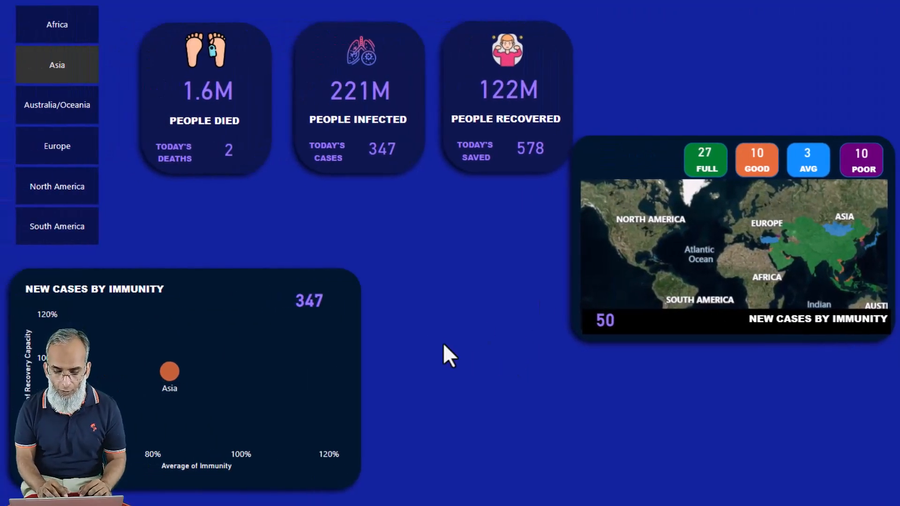
- Duplicate the map's dark background panel, place the copy beside the new-cases chart, and reduce its width and height
{"action": "left_click", "coordinate": [572, 320]}
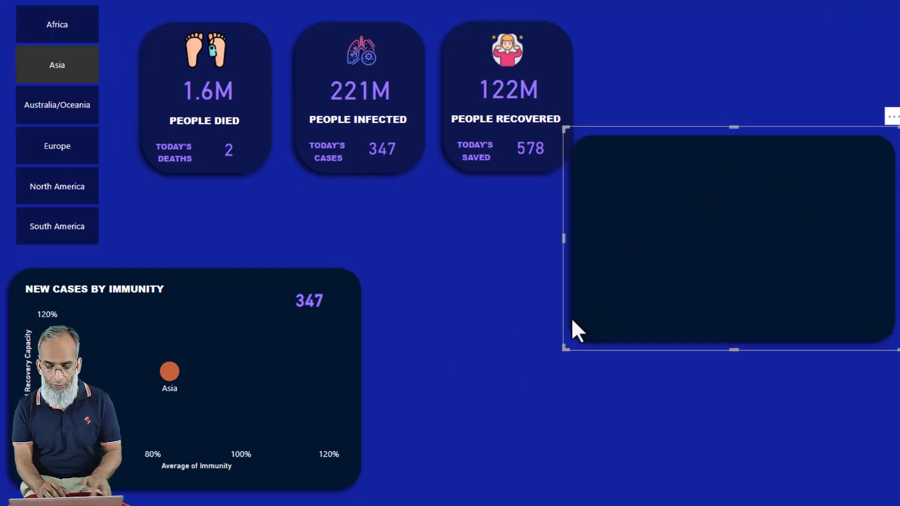
{"action": "left_click", "coordinate": [439, 329]}
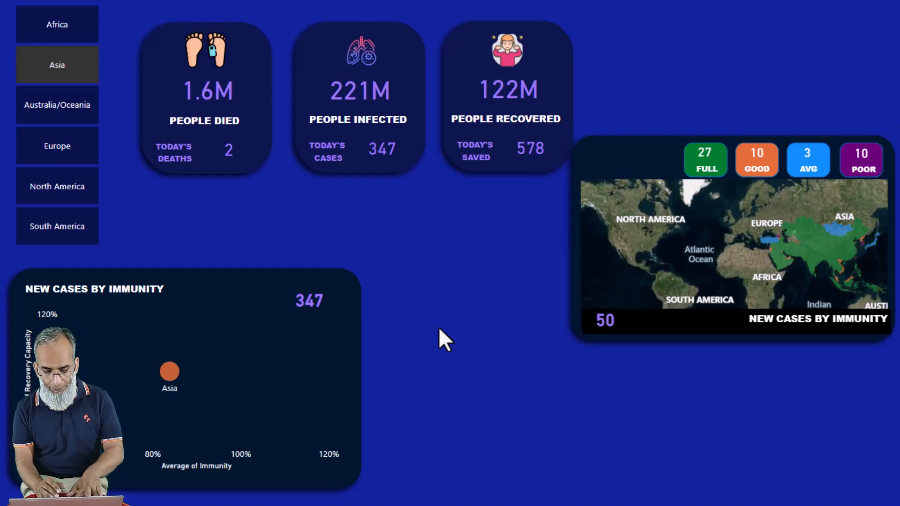
{"action": "left_click", "coordinate": [575, 305]}
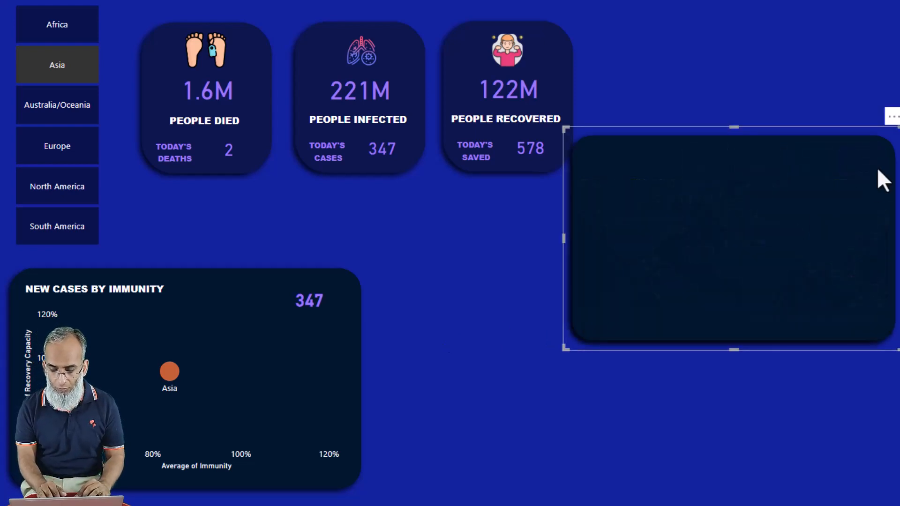
{"action": "left_click_drag", "start_coordinate": [805, 217], "coordinate": [668, 314]}
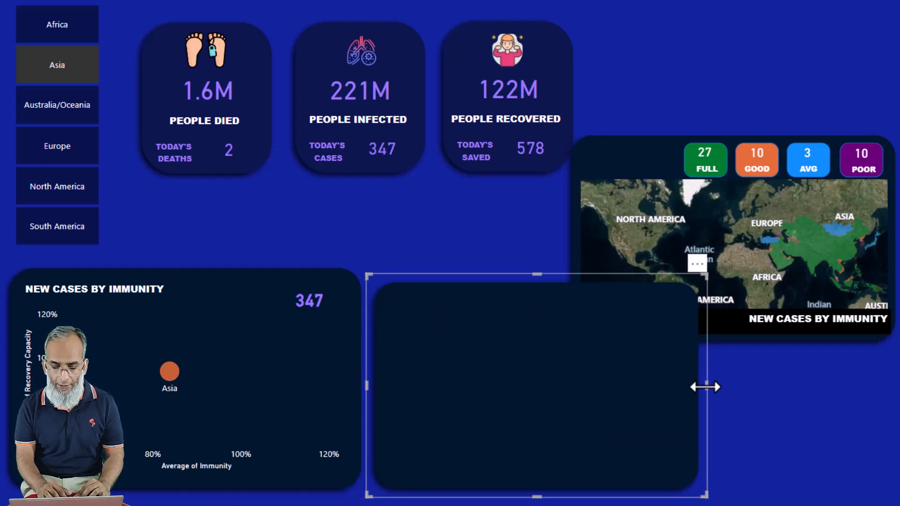
{"action": "left_click_drag", "start_coordinate": [706, 387], "coordinate": [584, 403]}
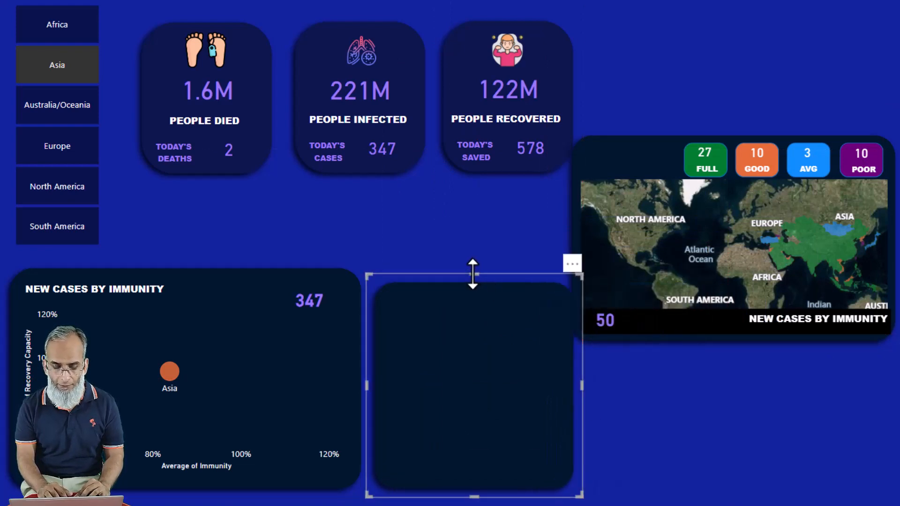
{"action": "left_click_drag", "start_coordinate": [473, 273], "coordinate": [473, 285]}
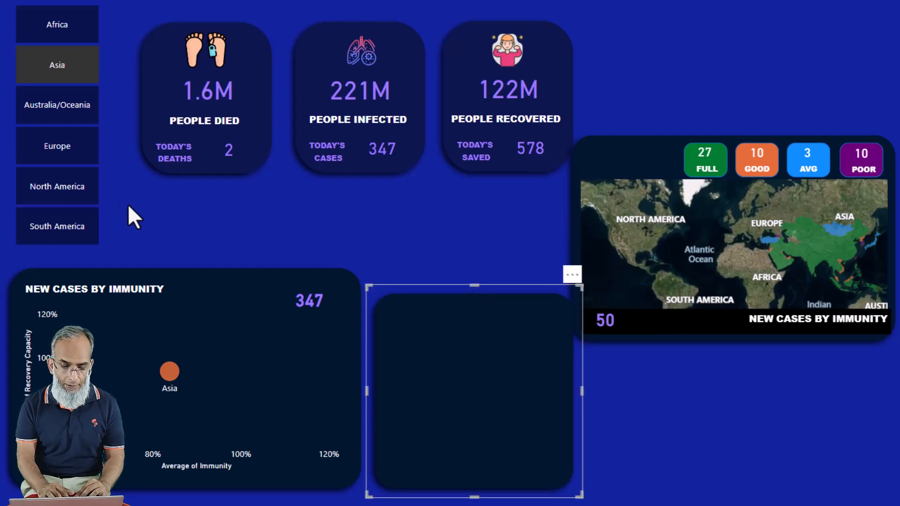
- Select the three PEOPLE DIED, INFECTED and RECOVERED cards with their contents and shift them together slightly toward the continent slicer
{"action": "left_click_drag", "start_coordinate": [128, 205], "coordinate": [615, 0]}
{"action": "left_click_drag", "start_coordinate": [564, 23], "coordinate": [544, 26]}
{"action": "left_click", "coordinate": [544, 26]}
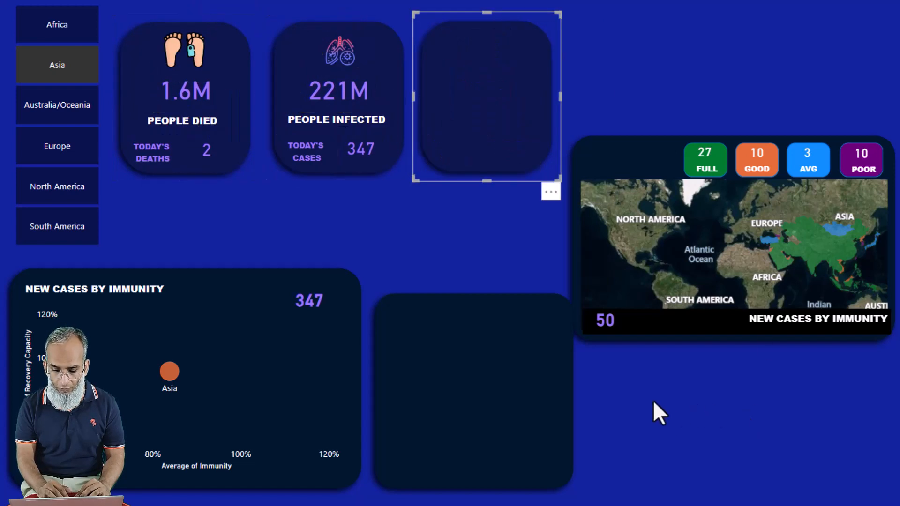
- Shift the empty dark panel aside and move the immunity map group with its tiles and title strip up level with the number cards
{"action": "left_click_drag", "start_coordinate": [554, 396], "coordinate": [436, 403]}
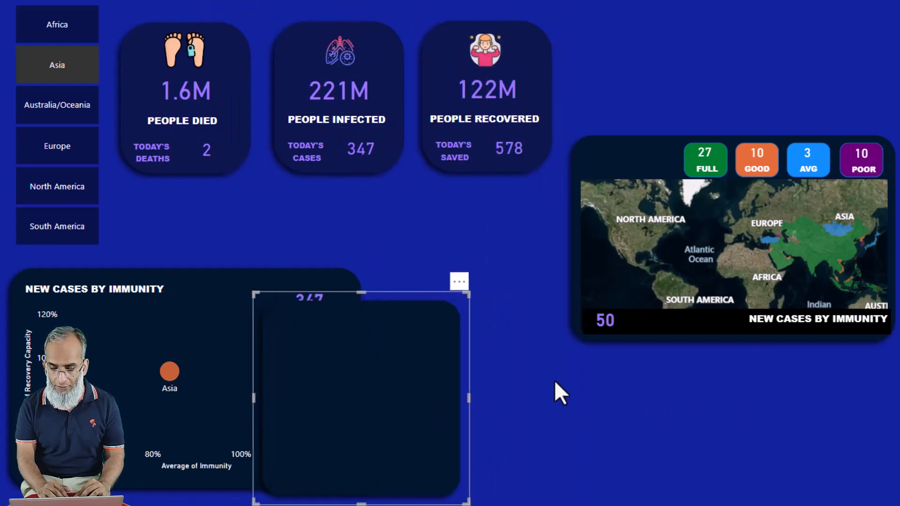
{"action": "left_click_drag", "start_coordinate": [555, 381], "coordinate": [899, 111]}
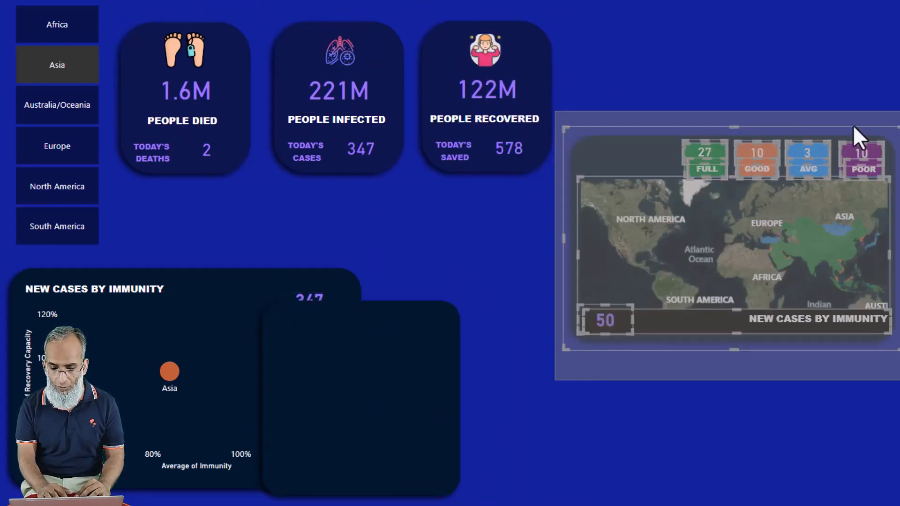
{"action": "left_click_drag", "start_coordinate": [633, 162], "coordinate": [647, 47]}
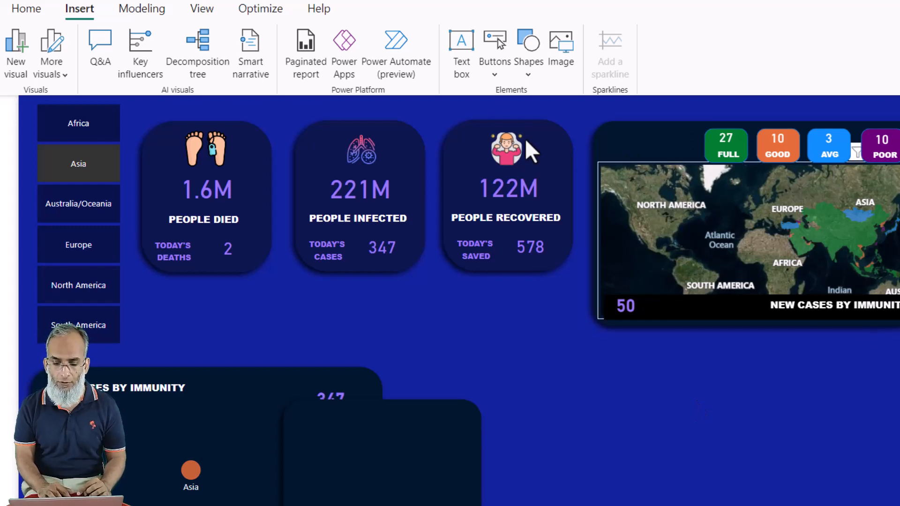
- Insert the immune-system picture from Downloads, shrink it to icon size and place it beside the FULL tile in the map panel's header
{"action": "left_click", "coordinate": [552, 47]}
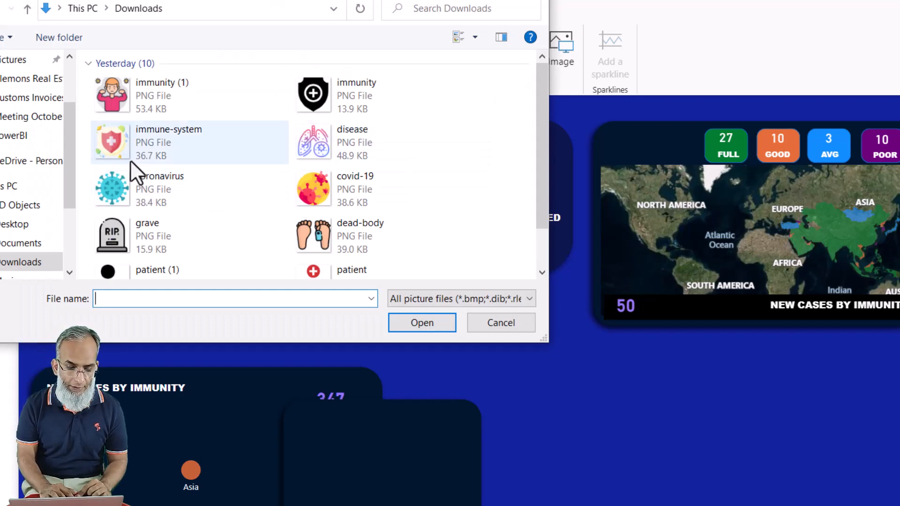
{"action": "left_click", "coordinate": [112, 149]}
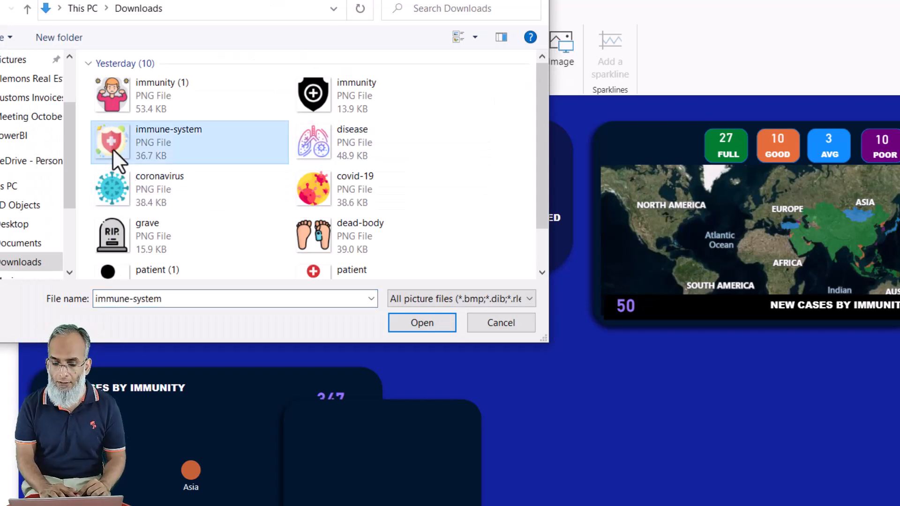
{"action": "left_click", "coordinate": [413, 328]}
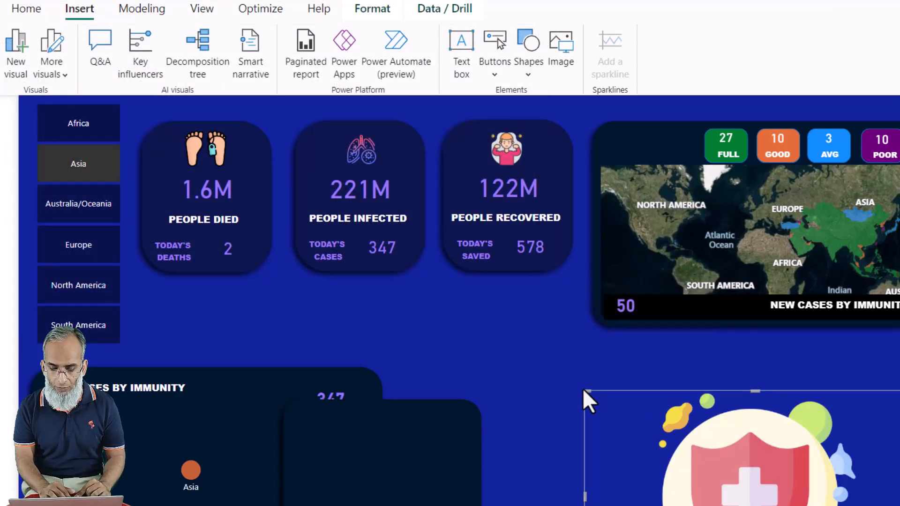
{"action": "left_click_drag", "start_coordinate": [584, 391], "coordinate": [657, 152]}
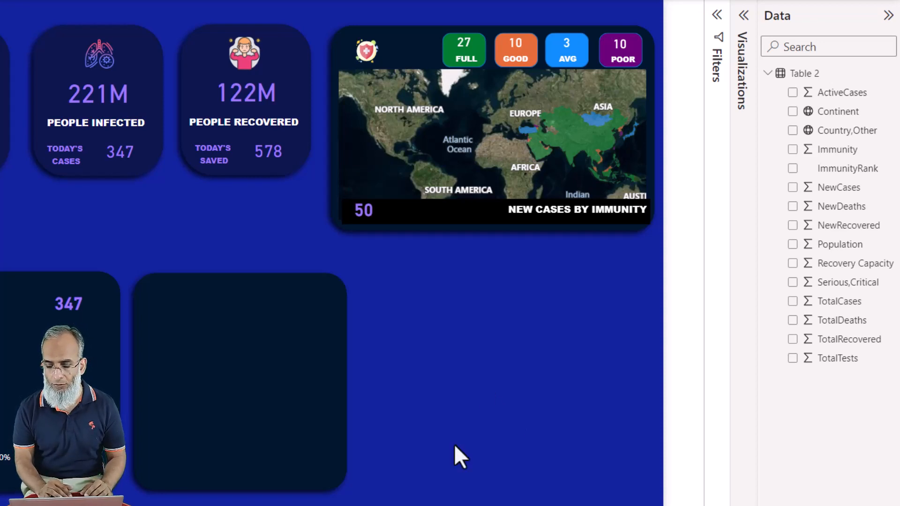
- Add a donut chart below the map and assign Country,Other as its legend
{"action": "left_click", "coordinate": [744, 21]}
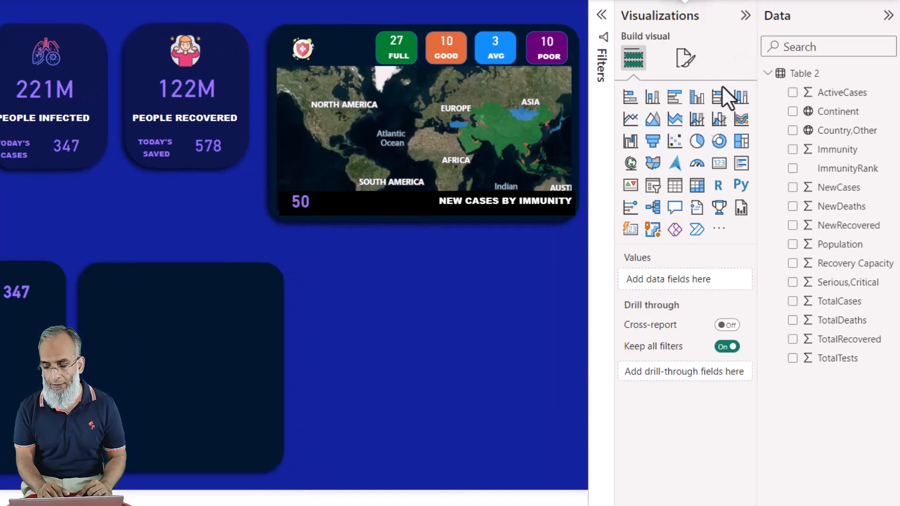
{"action": "left_click", "coordinate": [720, 141]}
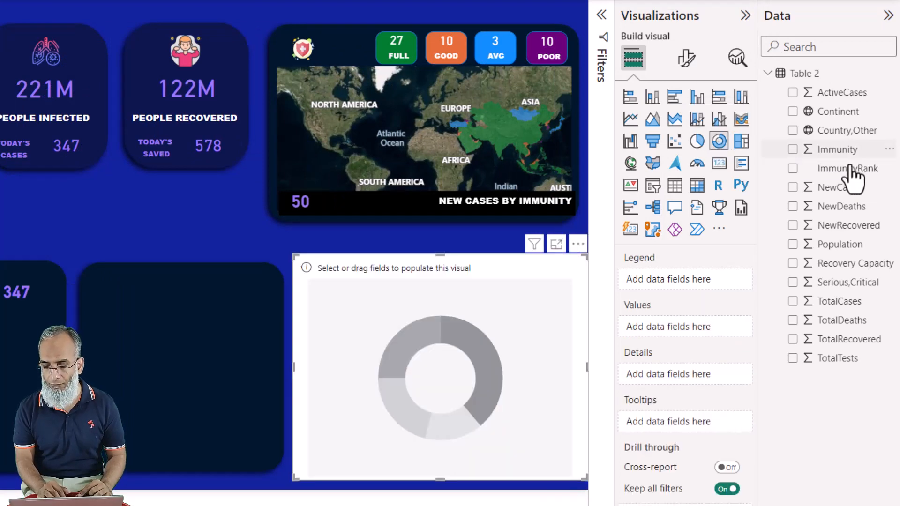
{"action": "left_click", "coordinate": [792, 132]}
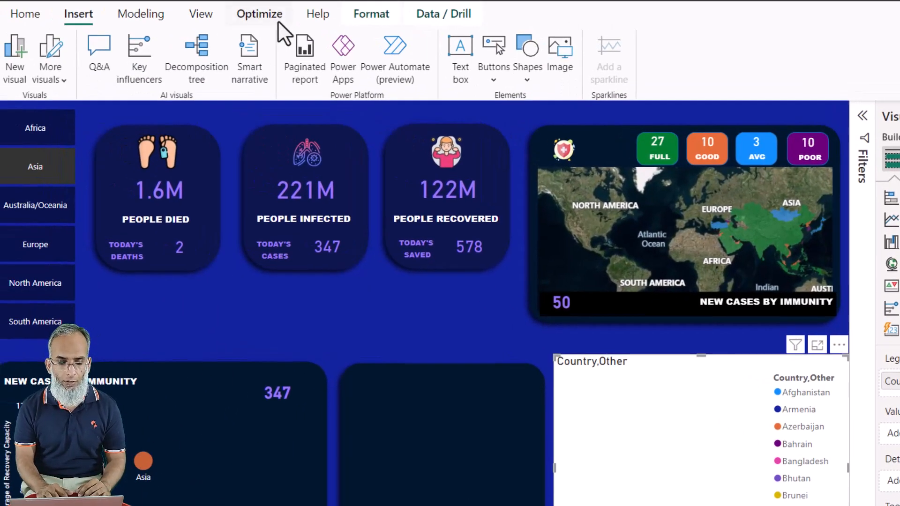
- Open Table 2 in the Power Query Editor and start a conditional column named RecoveryRank
{"action": "left_click", "coordinate": [25, 11]}
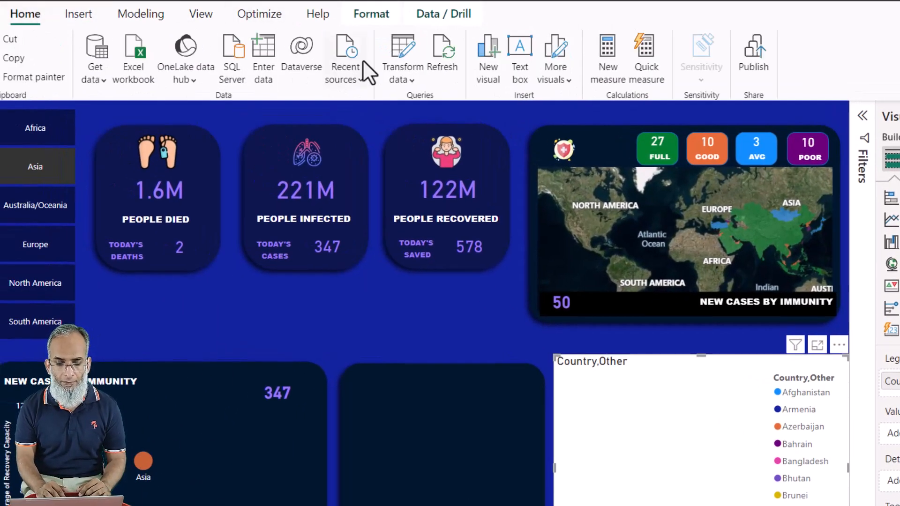
{"action": "left_click", "coordinate": [408, 55]}
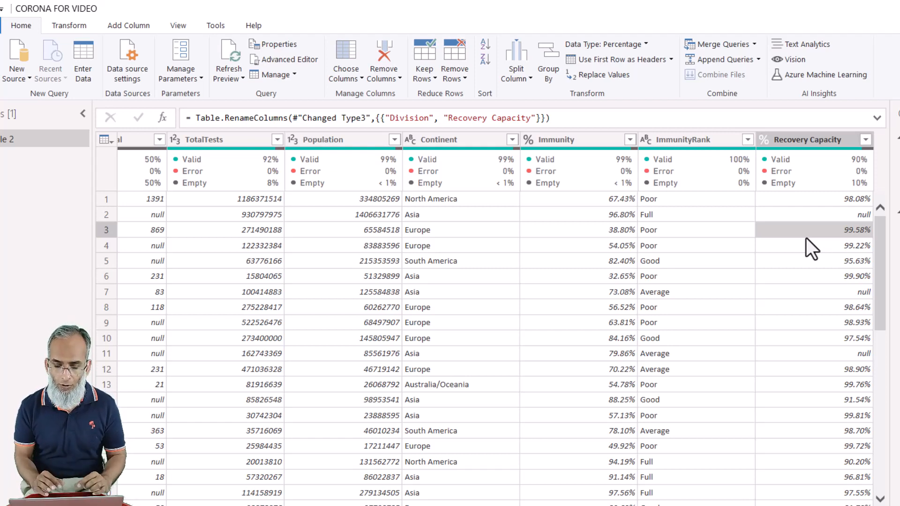
{"action": "left_click", "coordinate": [807, 262]}
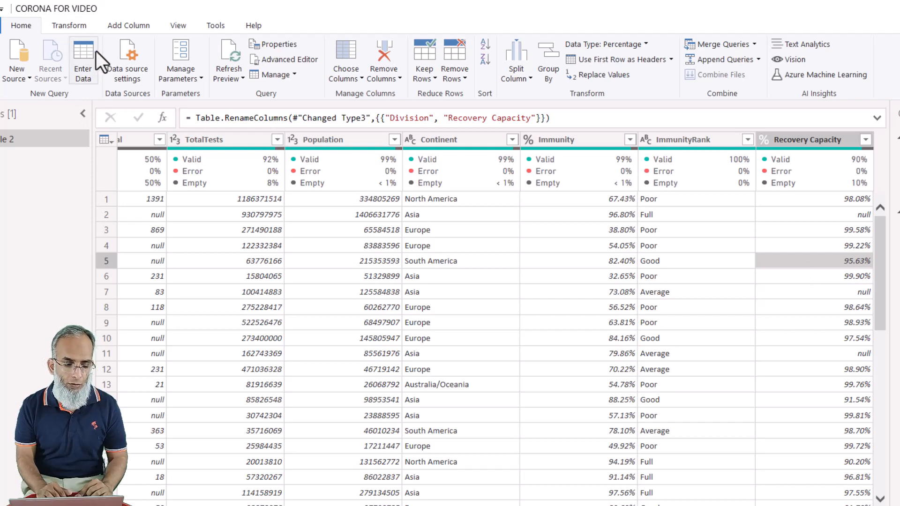
{"action": "left_click", "coordinate": [134, 26]}
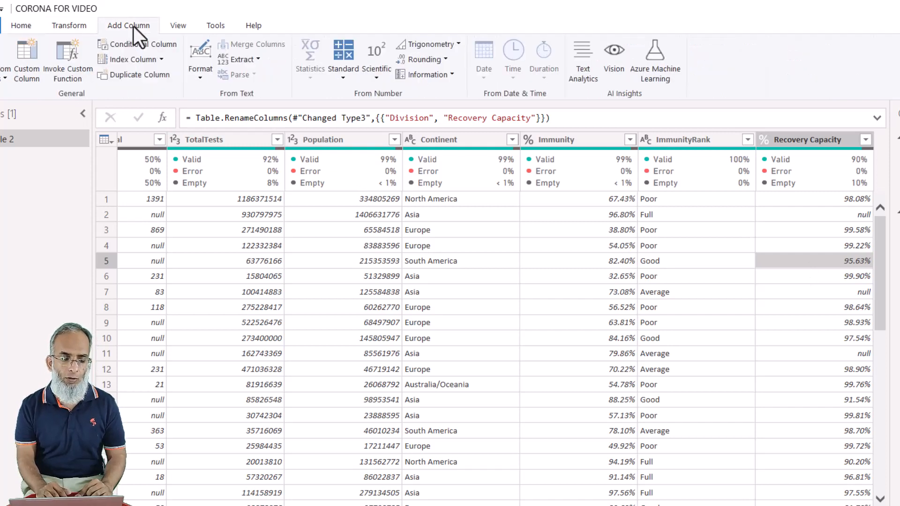
{"action": "left_click", "coordinate": [145, 46]}
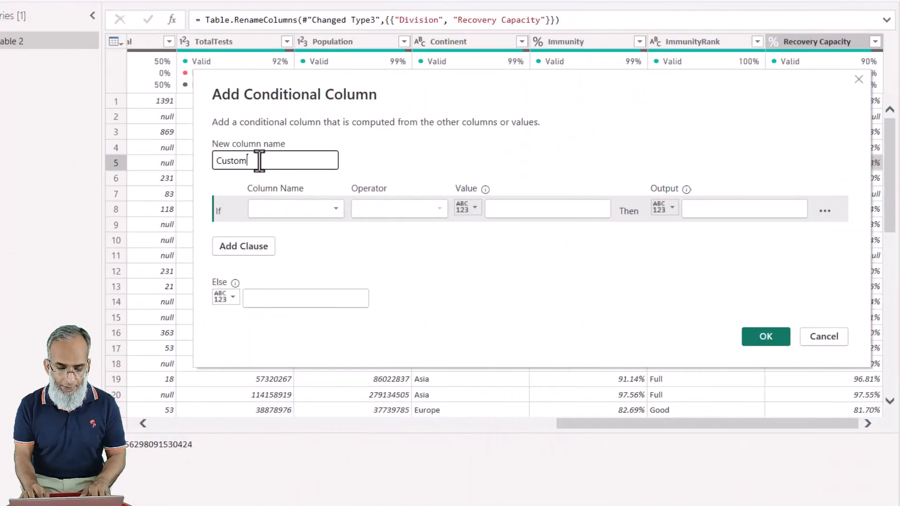
{"action": "double_click", "coordinate": [259, 160]}
{"action": "type", "text": "Re"}
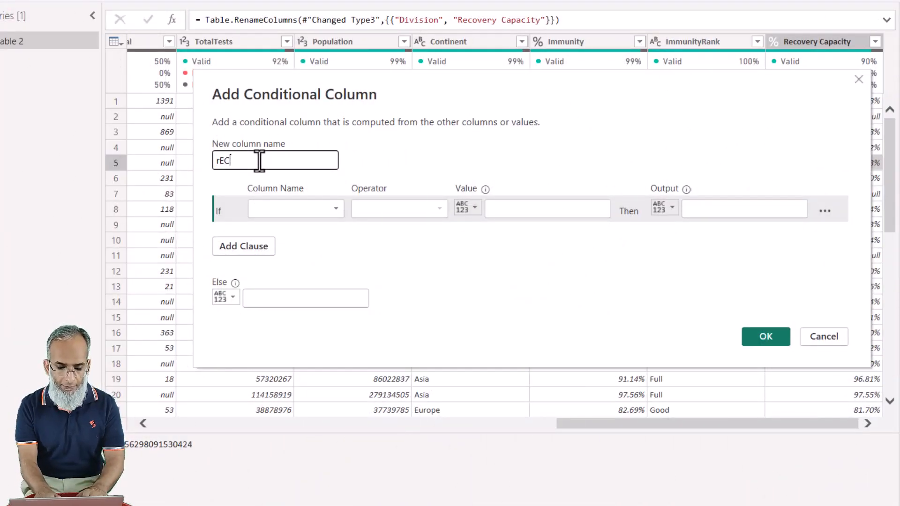
{"action": "key", "text": "BackSpace"}
{"action": "type", "text": "ec"}
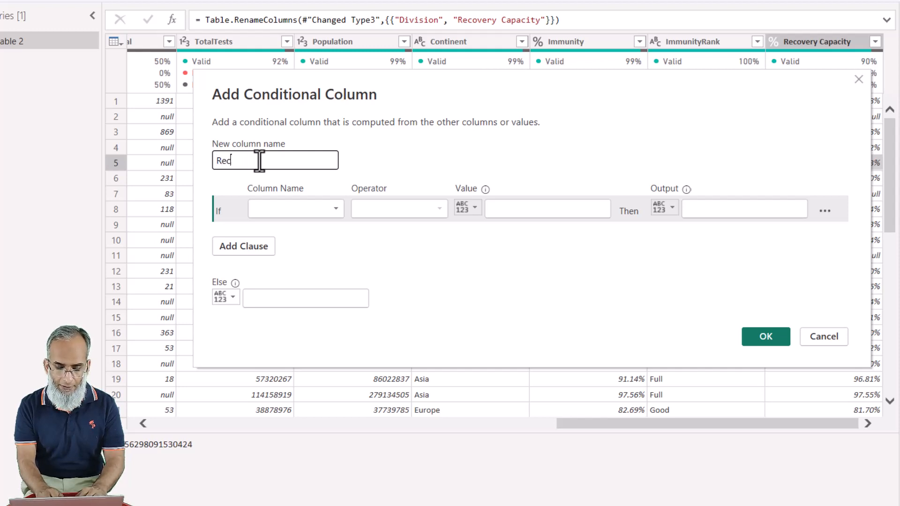
{"action": "type", "text": "overyRank"}
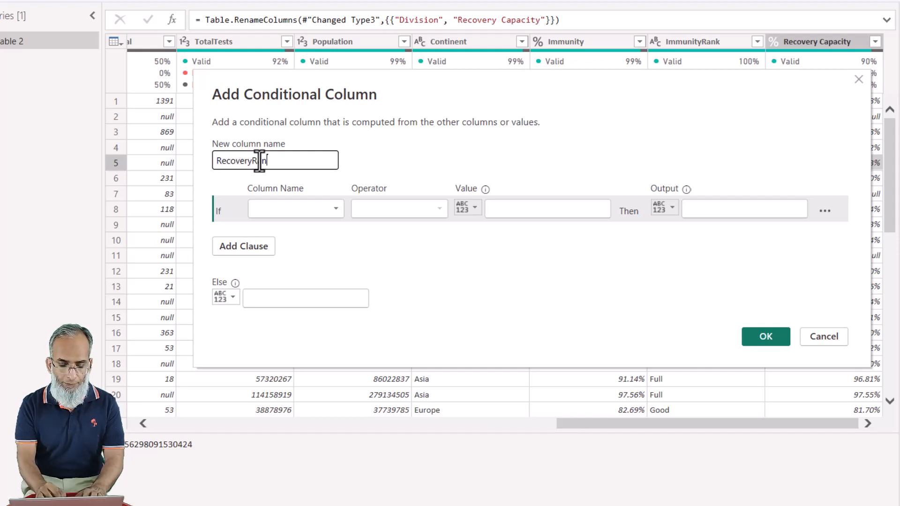
- Define the first RecoveryRank condition: Recovery Capacity is greater than or equal to .9, with output Excellent
{"action": "left_click", "coordinate": [329, 212]}
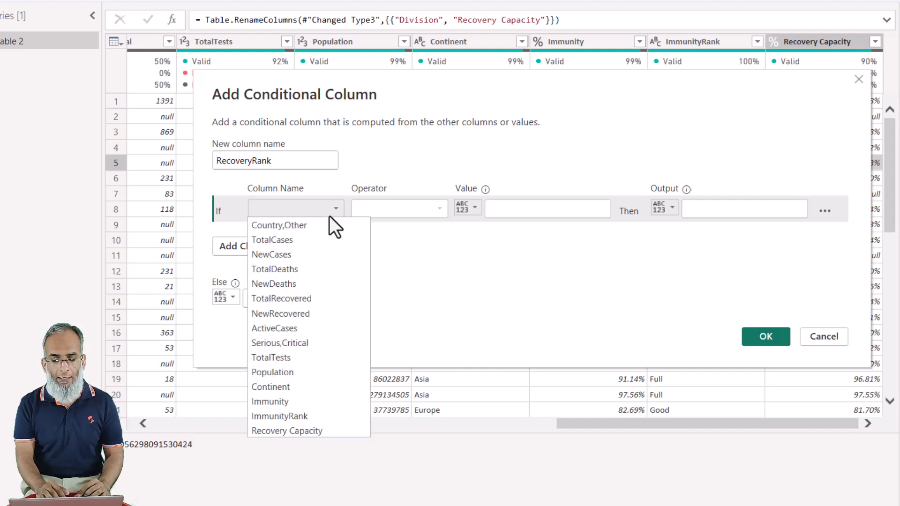
{"action": "left_click", "coordinate": [302, 430]}
{"action": "left_click", "coordinate": [411, 212]}
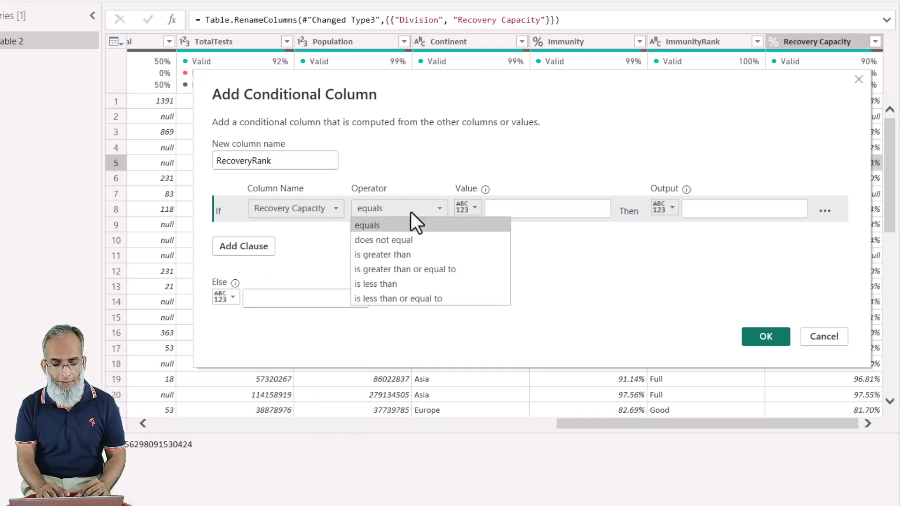
{"action": "left_click", "coordinate": [415, 269]}
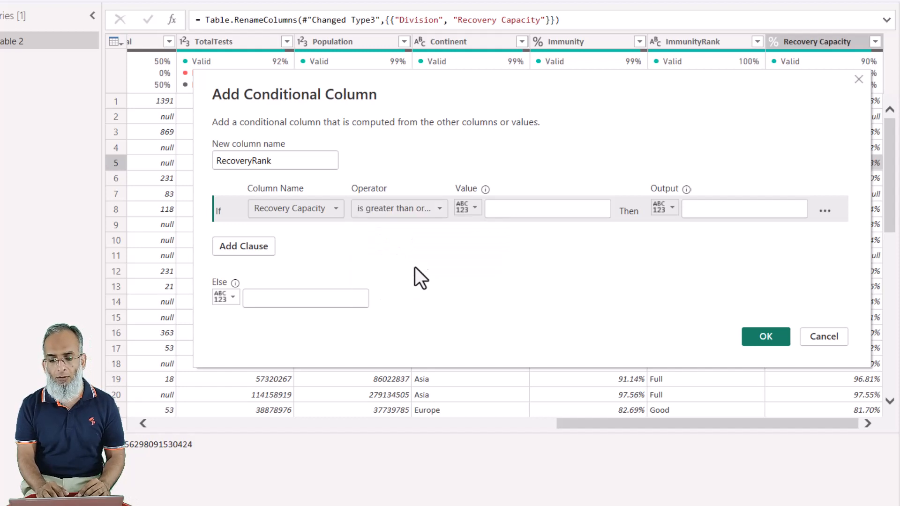
{"action": "left_click", "coordinate": [520, 209]}
{"action": "type", "text": ".9"}
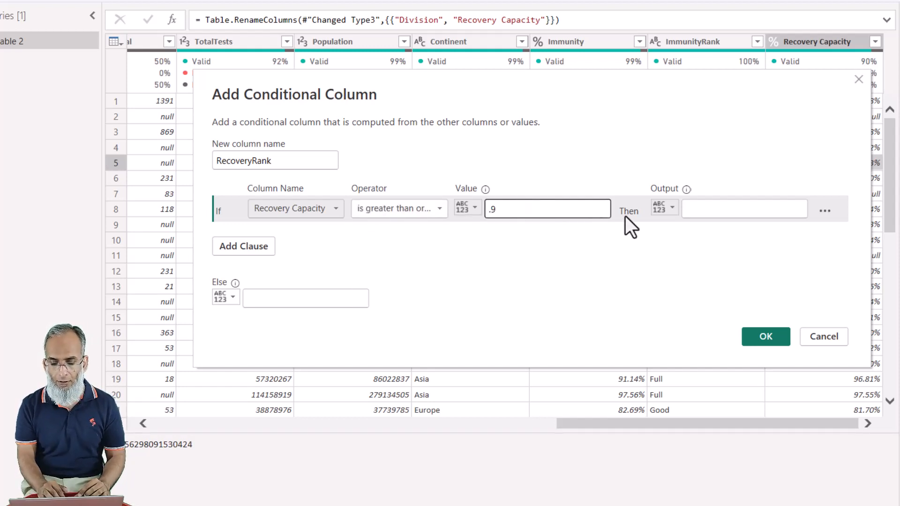
{"action": "left_click", "coordinate": [712, 209]}
{"action": "type", "text": "Ex"}
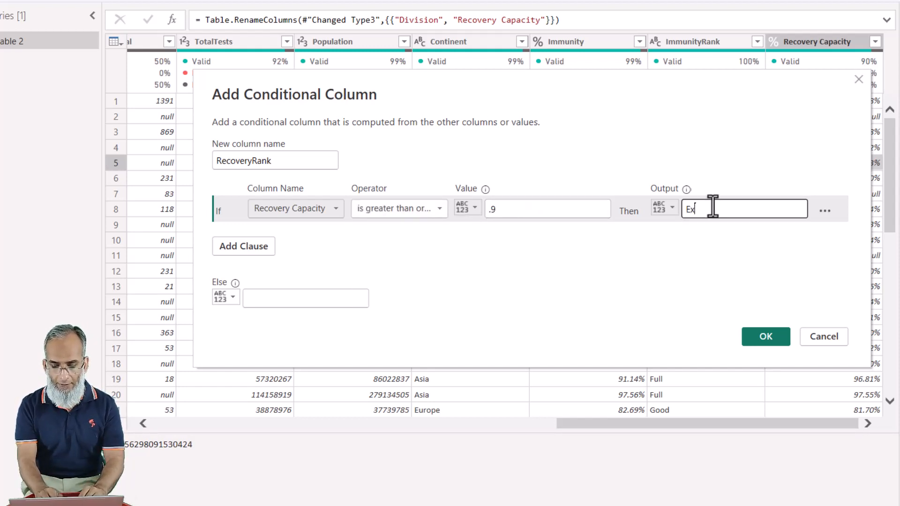
{"action": "type", "text": "cellent"}
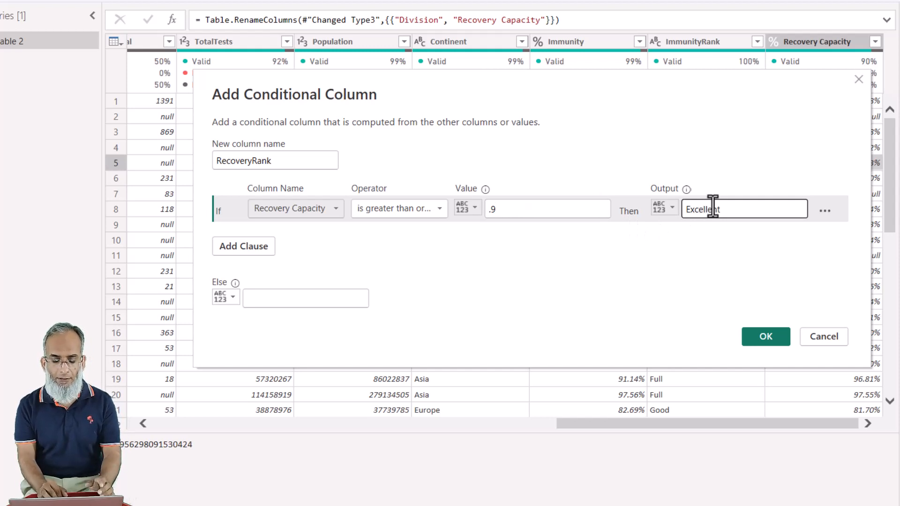
- Add an Else If clause: Recovery Capacity is greater than or equal to .7, with output Average
{"action": "left_click", "coordinate": [249, 250]}
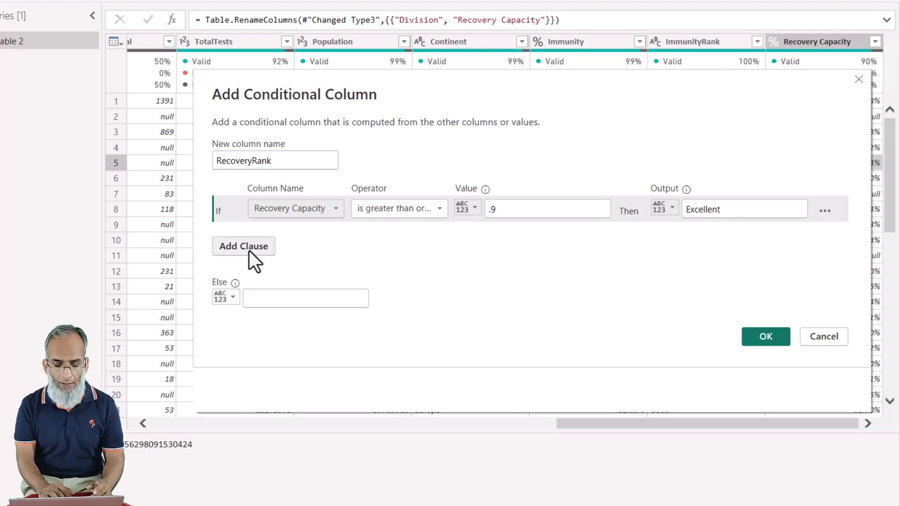
{"action": "left_click", "coordinate": [331, 238]}
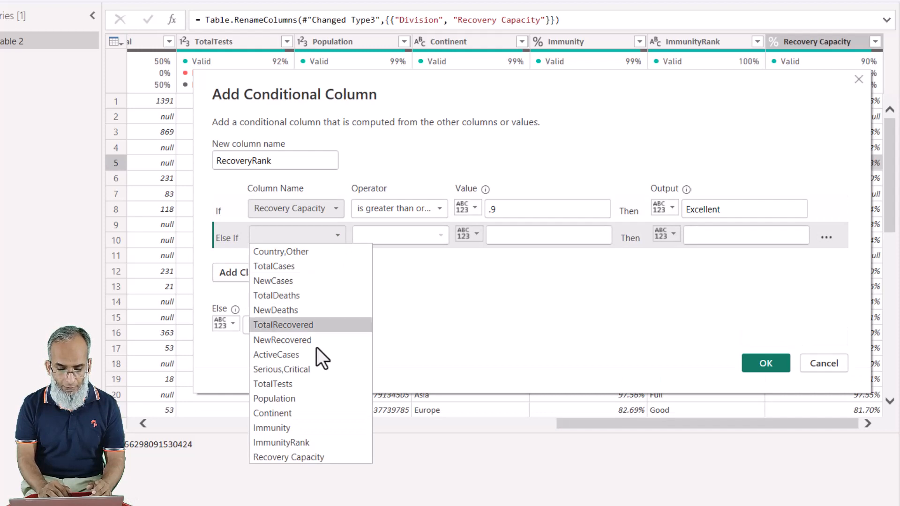
{"action": "left_click", "coordinate": [296, 456]}
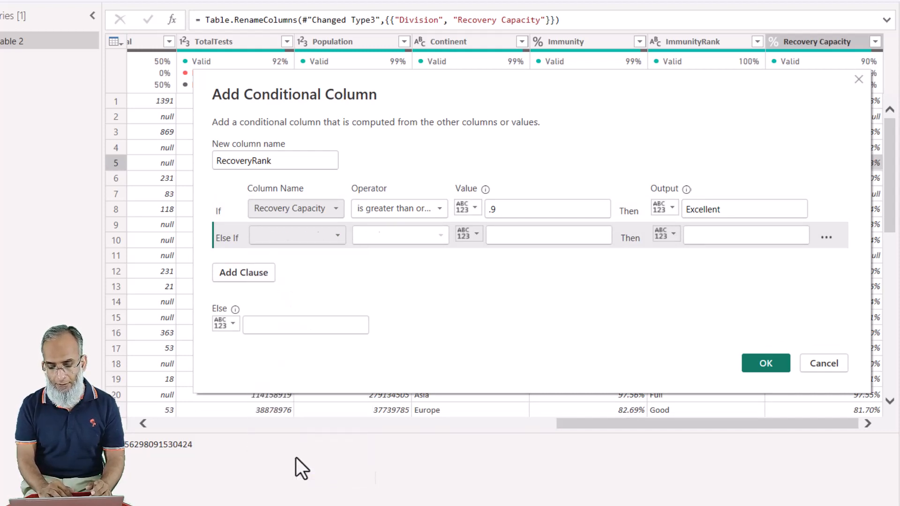
{"action": "left_click", "coordinate": [418, 241]}
{"action": "left_click", "coordinate": [415, 294]}
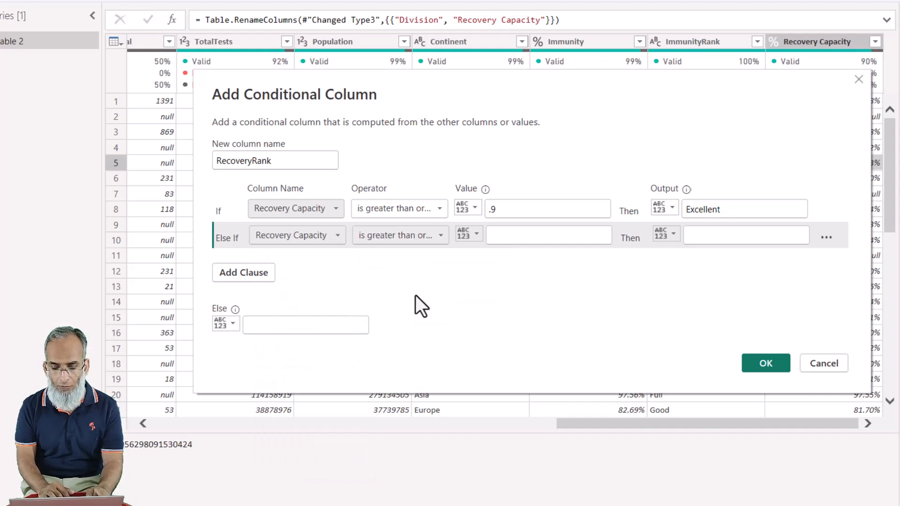
{"action": "left_click", "coordinate": [527, 236]}
{"action": "type", "text": "."}
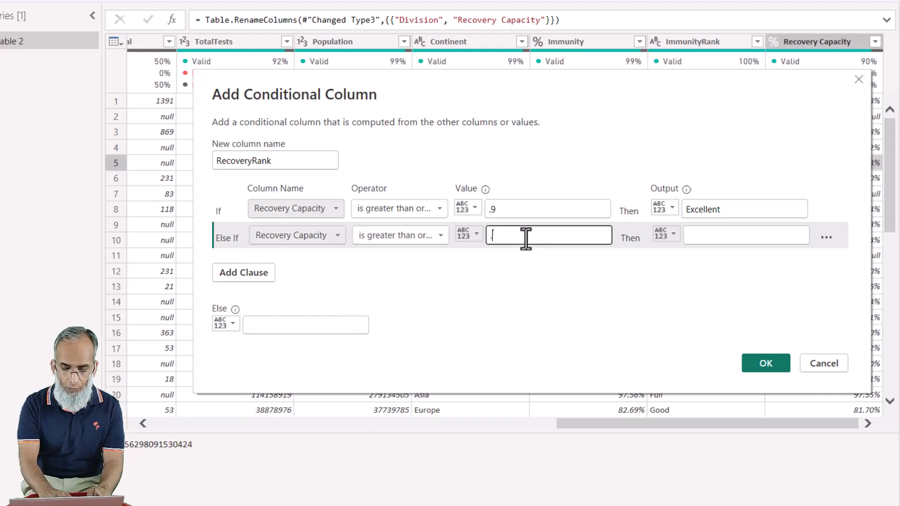
{"action": "type", "text": "7"}
{"action": "left_click", "coordinate": [718, 237]}
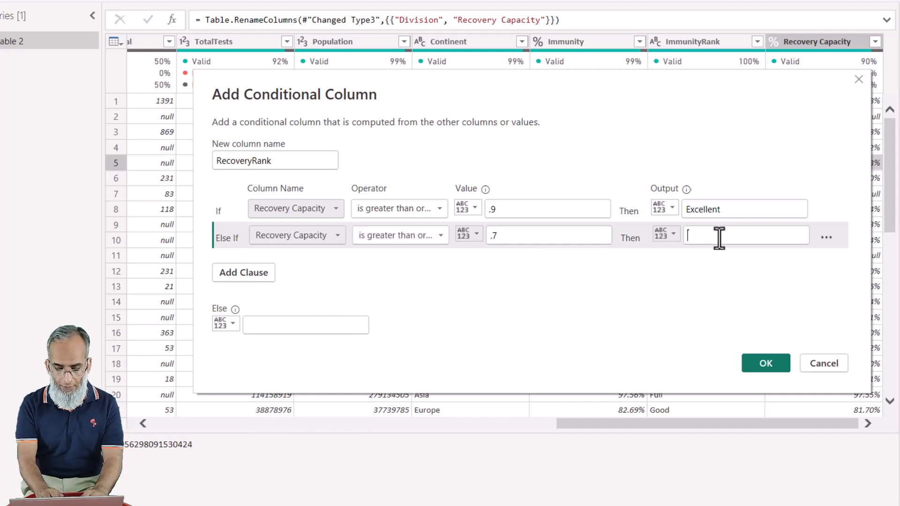
{"action": "type", "text": "Good"}
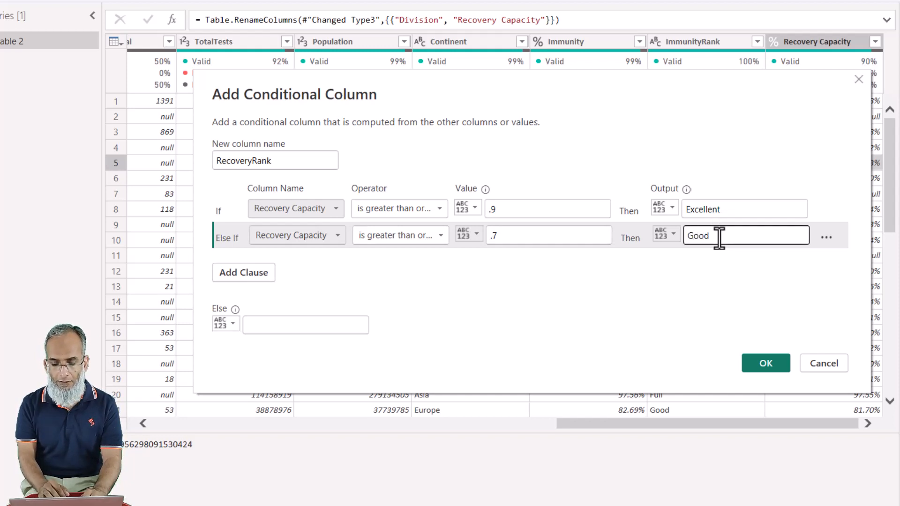
{"action": "key", "text": "ctrl+a"}
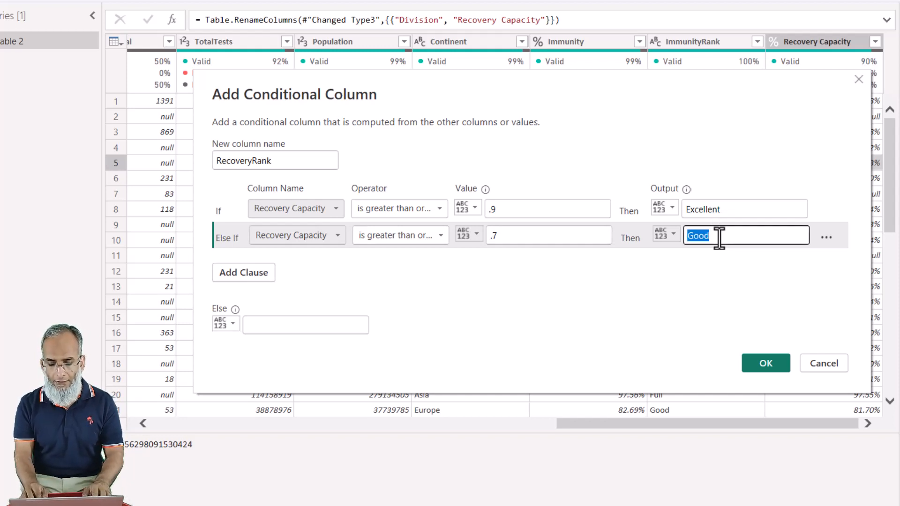
{"action": "type", "text": "Average"}
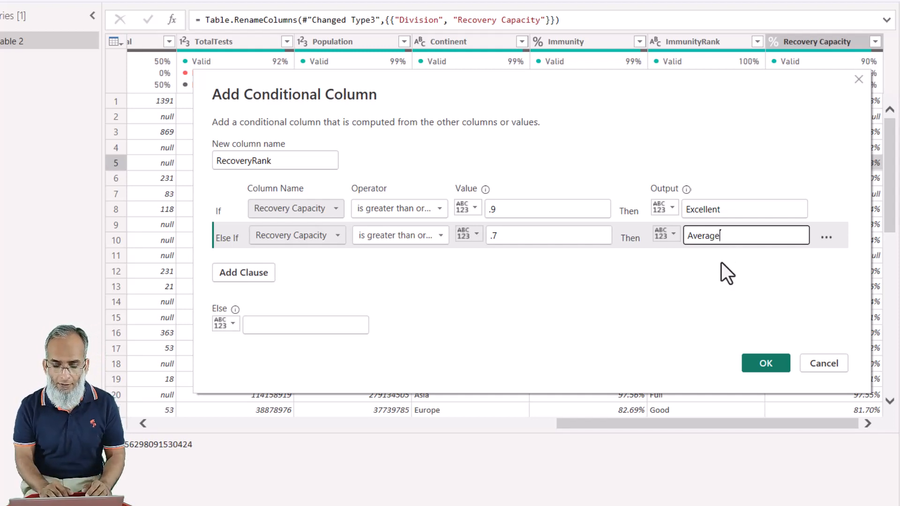
- Add an Else If clause giving Poor when Recovery Capacity is less than .7, and create the RecoveryRank column
{"action": "left_click", "coordinate": [249, 276]}
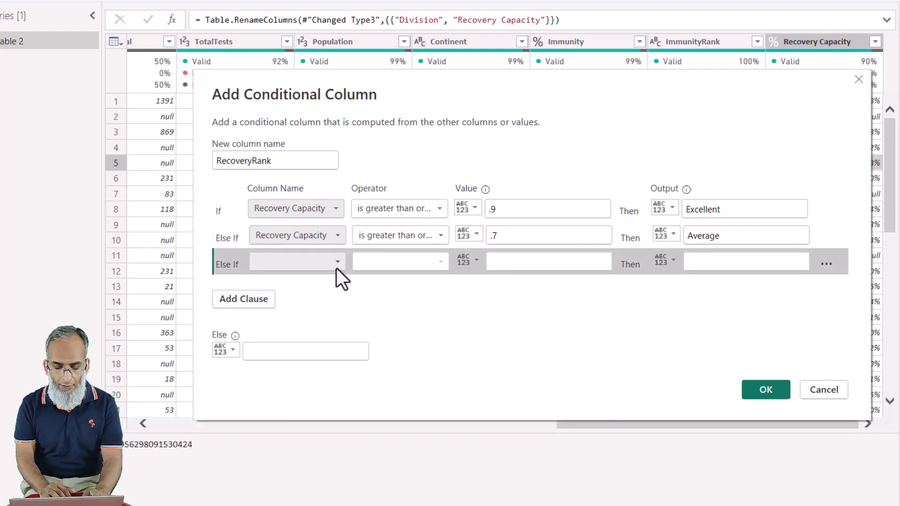
{"action": "left_click", "coordinate": [337, 268]}
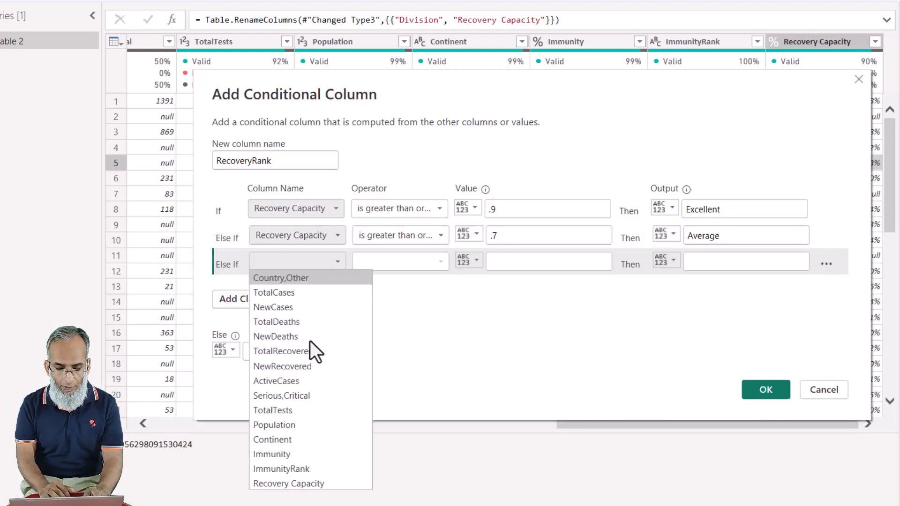
{"action": "left_click", "coordinate": [283, 482]}
{"action": "left_click", "coordinate": [409, 266]}
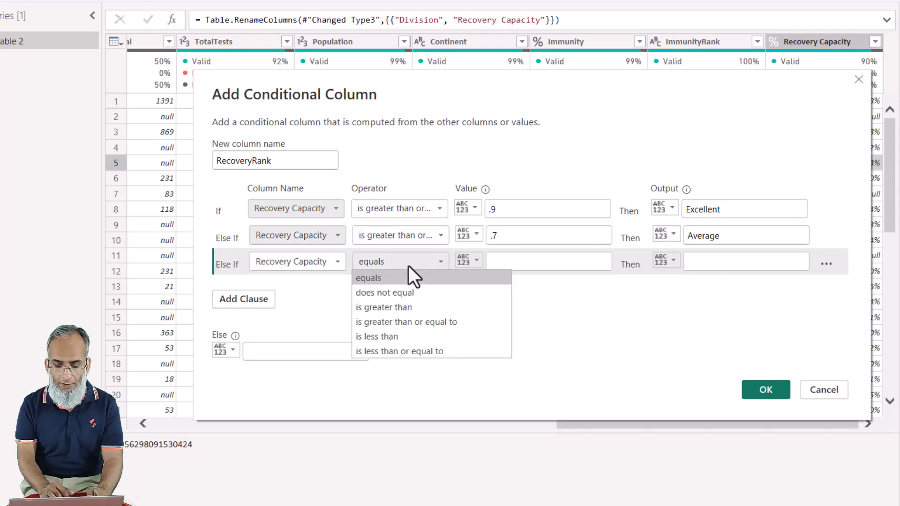
{"action": "left_click", "coordinate": [408, 341]}
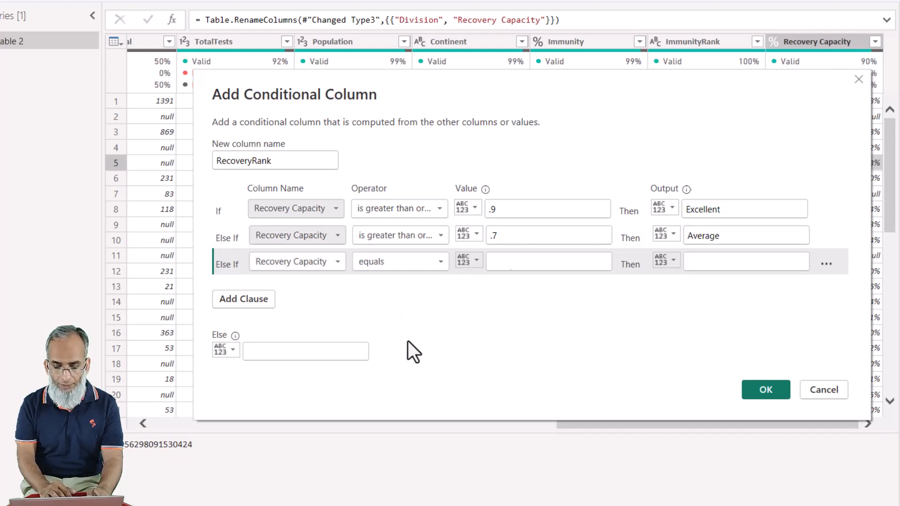
{"action": "left_click", "coordinate": [514, 261]}
{"action": "type", "text": ".7"}
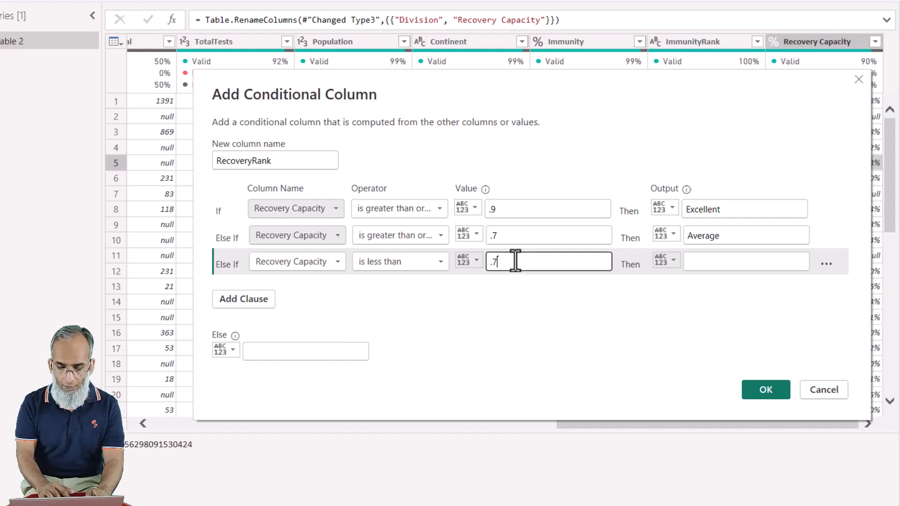
{"action": "left_click", "coordinate": [713, 263]}
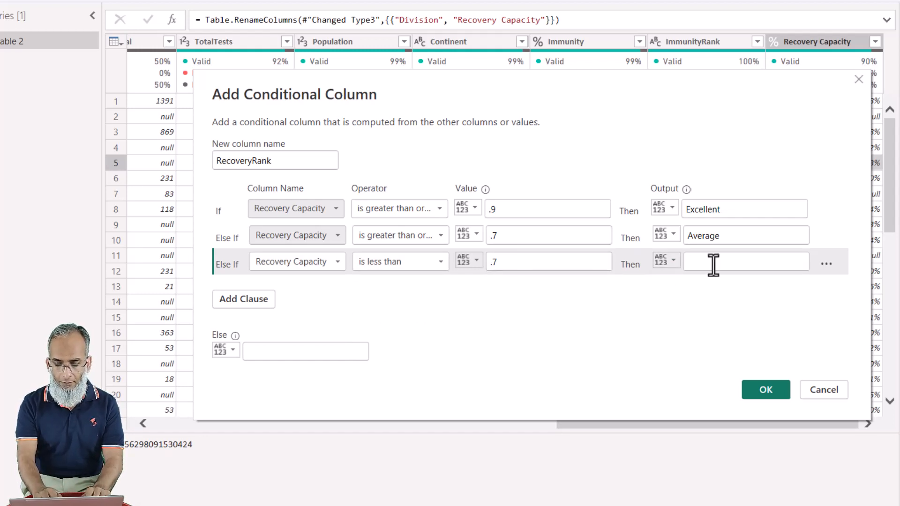
{"action": "type", "text": "Poor"}
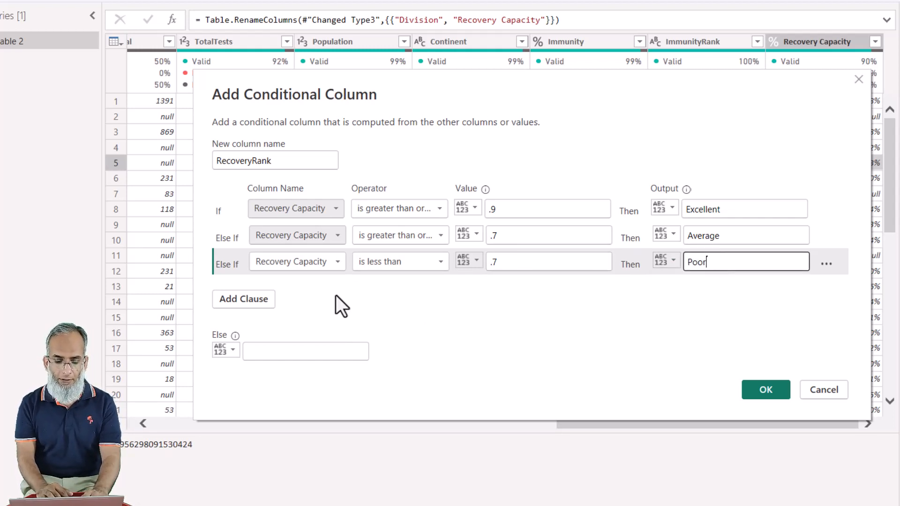
{"action": "left_click", "coordinate": [762, 389]}
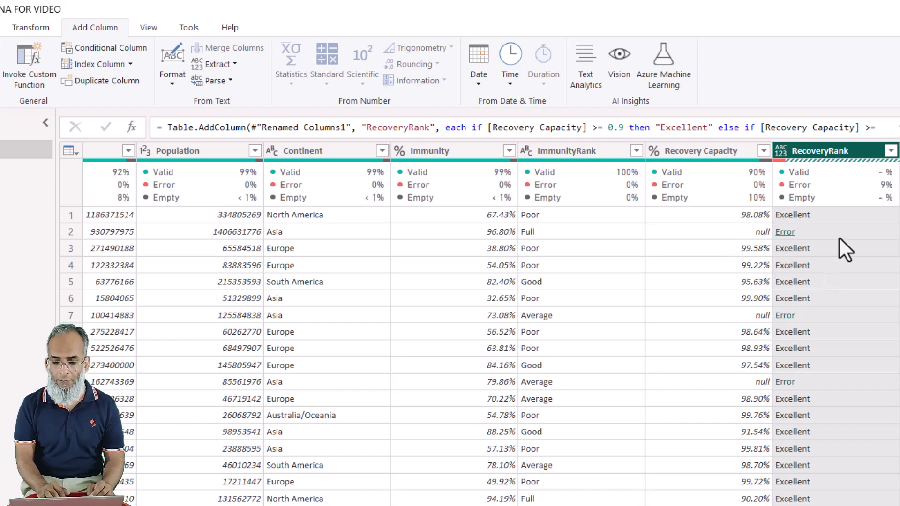
- Replace the errors in the RecoveryRank column with the value No data
{"action": "left_click", "coordinate": [800, 232]}
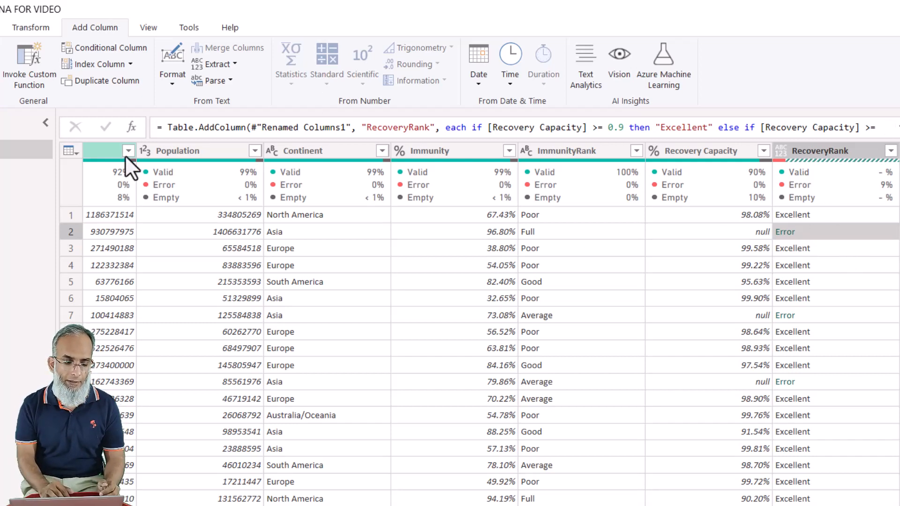
{"action": "left_click", "coordinate": [33, 30]}
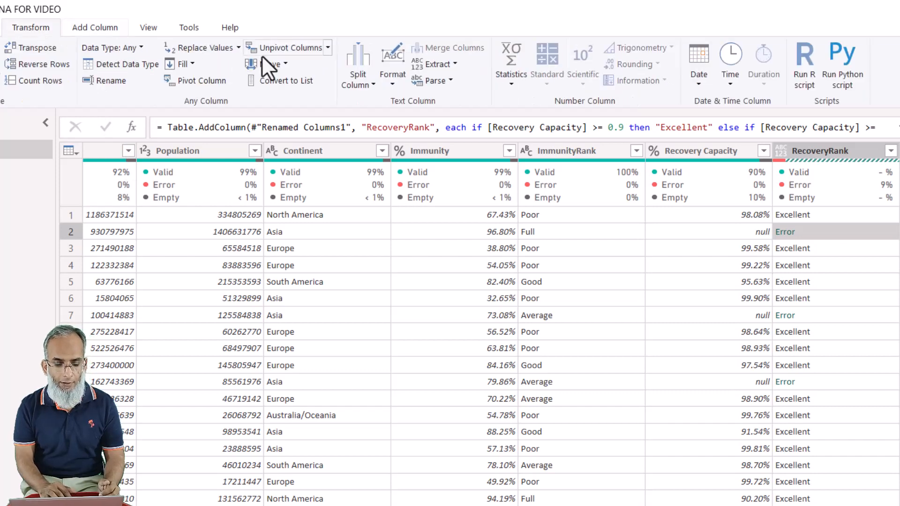
{"action": "left_click", "coordinate": [238, 48]}
{"action": "left_click", "coordinate": [225, 83]}
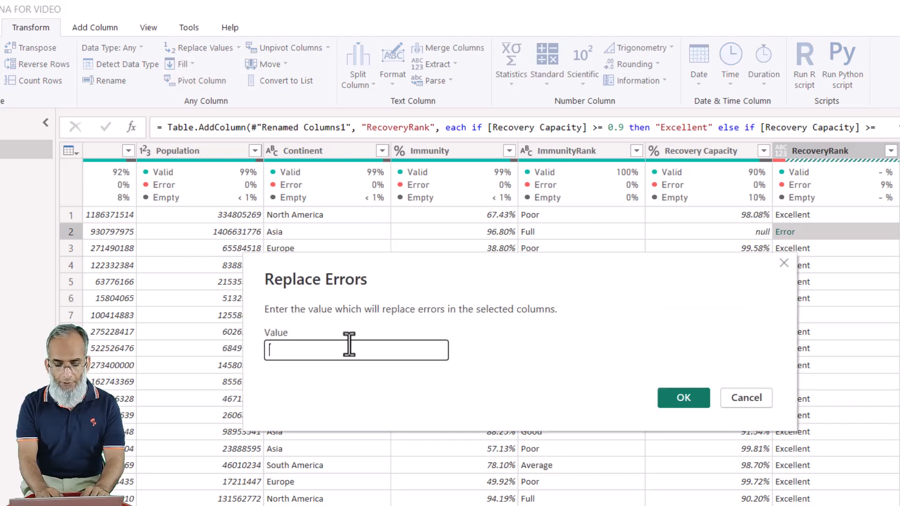
{"action": "type", "text": "No data"}
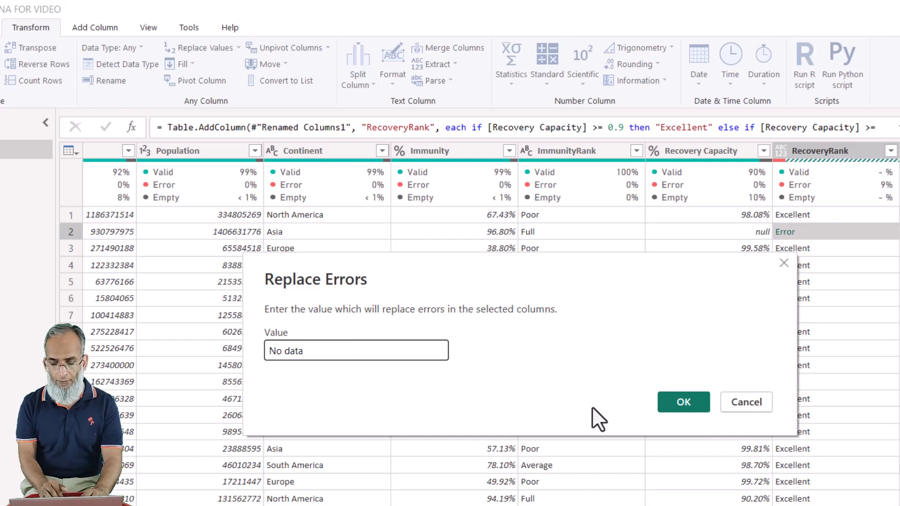
{"action": "left_click", "coordinate": [682, 401]}
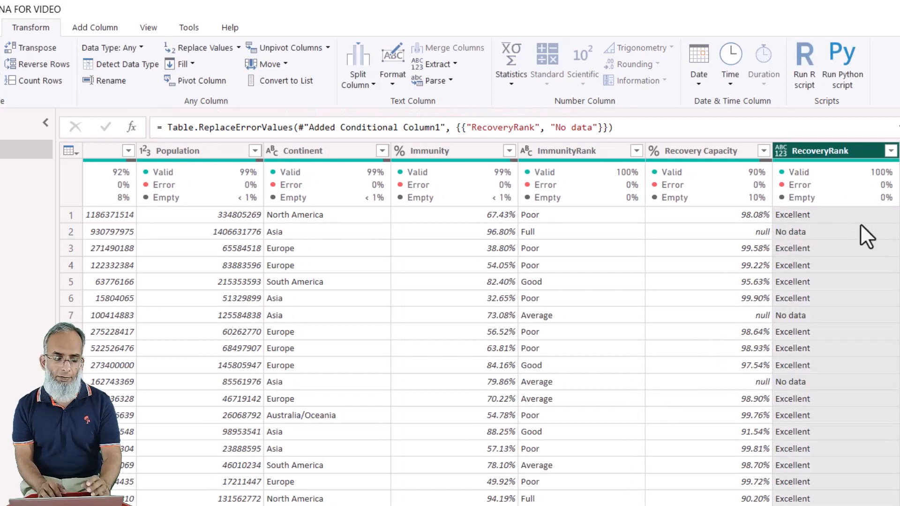
- Apply the query changes and set the donut chart to show the count of Country,Other with RecoveryRank as its legend
{"action": "left_click", "coordinate": [62, 28]}
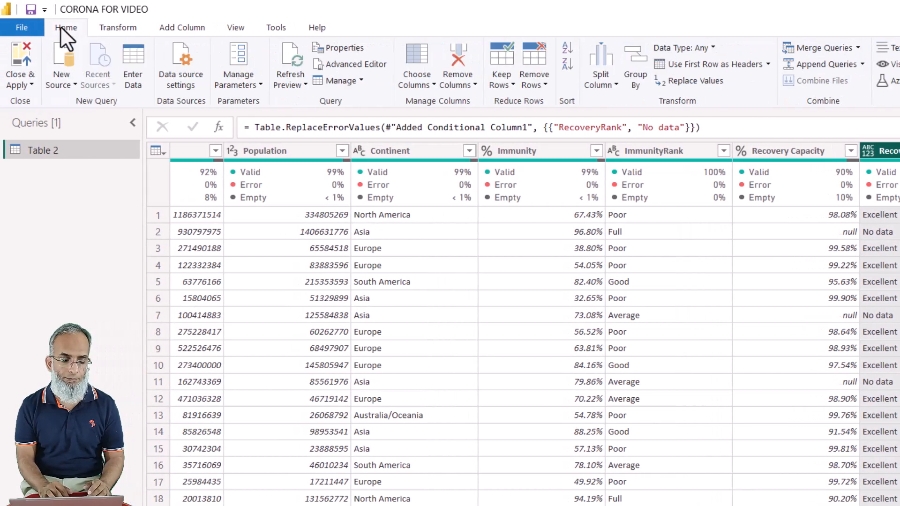
{"action": "left_click", "coordinate": [29, 55]}
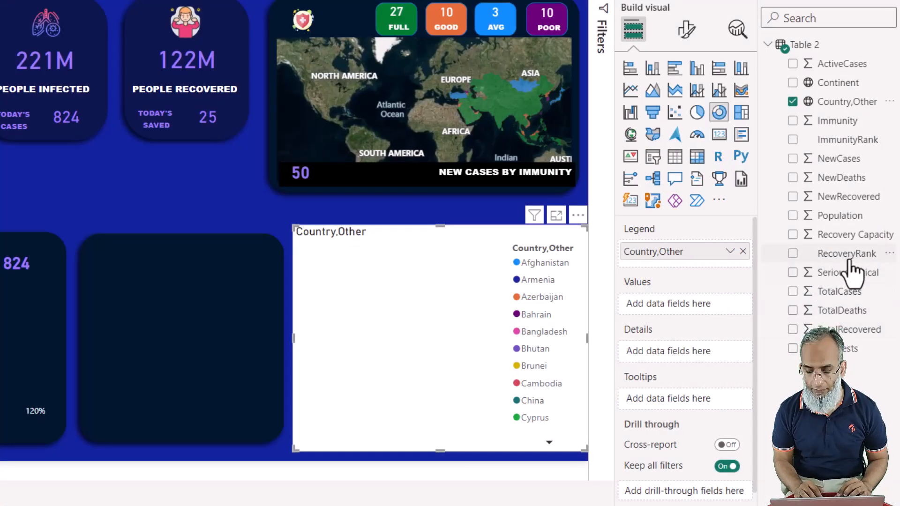
{"action": "left_click_drag", "start_coordinate": [851, 256], "coordinate": [683, 330]}
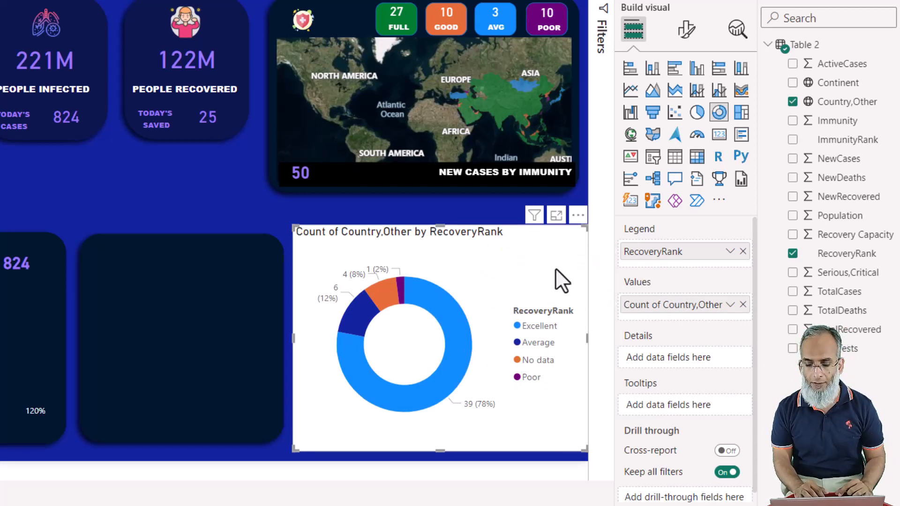
- Turn off the donut chart's title and legend
{"action": "left_click", "coordinate": [686, 38]}
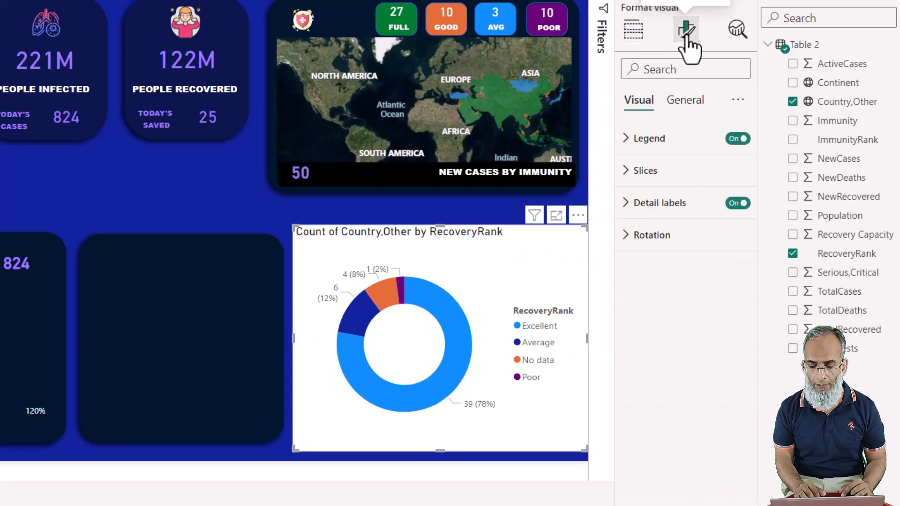
{"action": "left_click", "coordinate": [685, 104]}
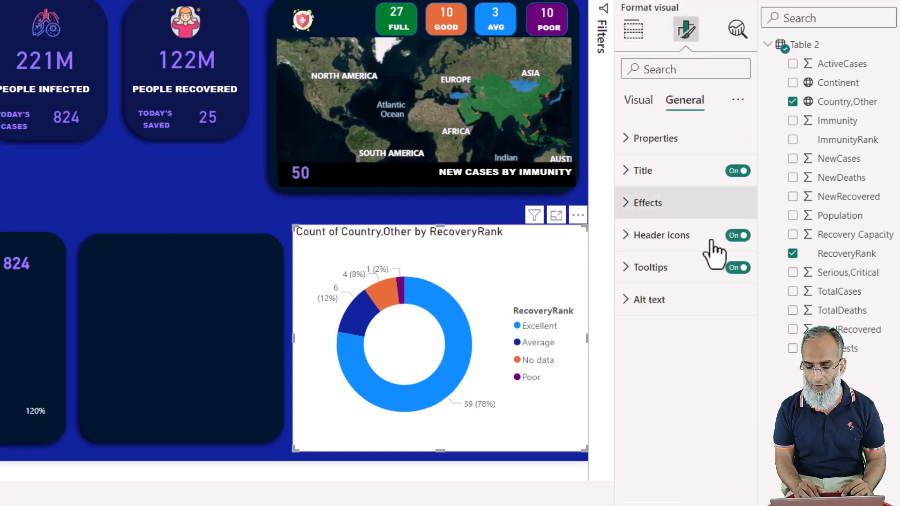
{"action": "left_click", "coordinate": [738, 172]}
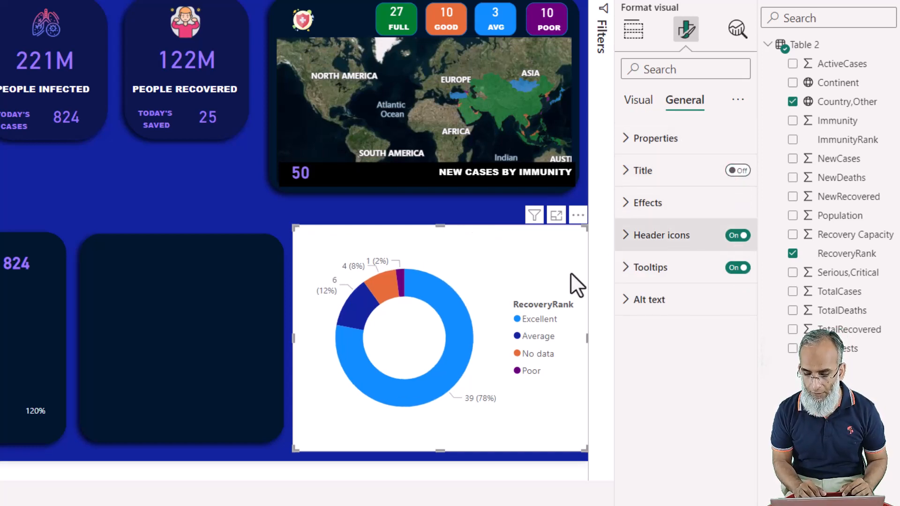
{"action": "left_click", "coordinate": [640, 105]}
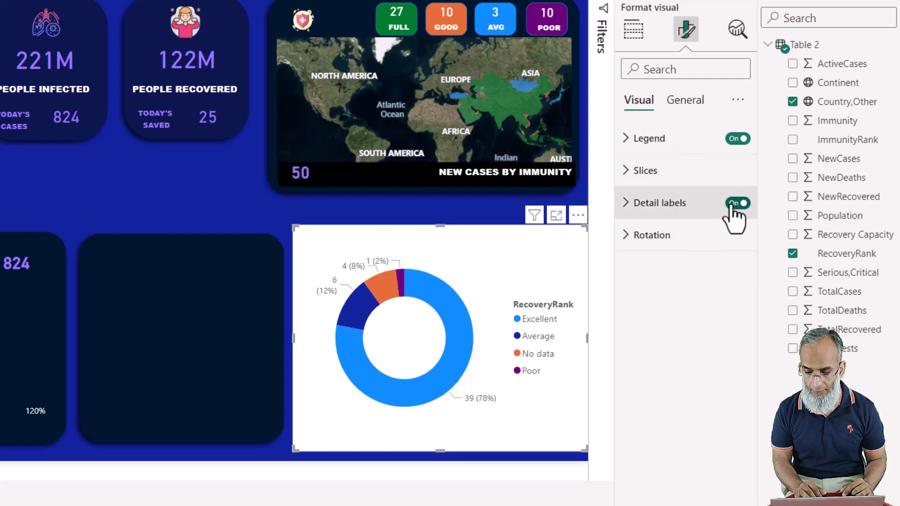
{"action": "left_click", "coordinate": [734, 140]}
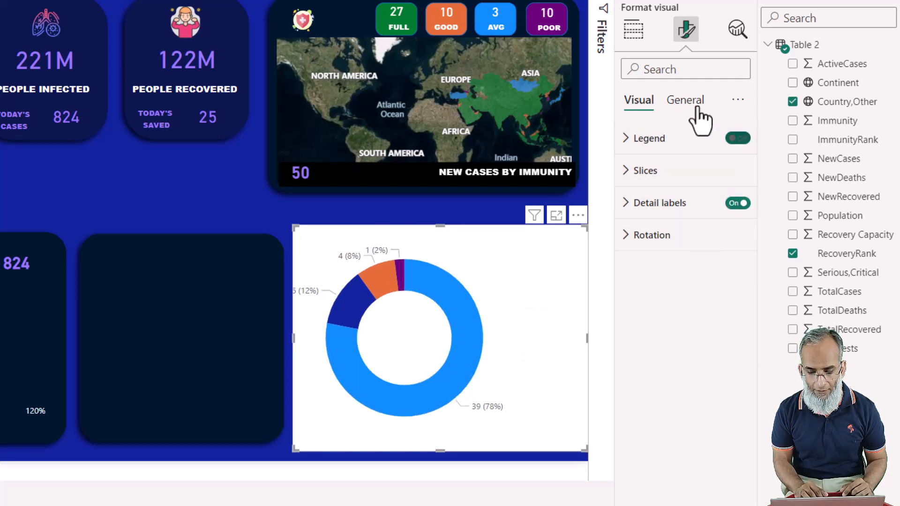
- Turn off the donut chart's background
{"action": "left_click", "coordinate": [688, 102]}
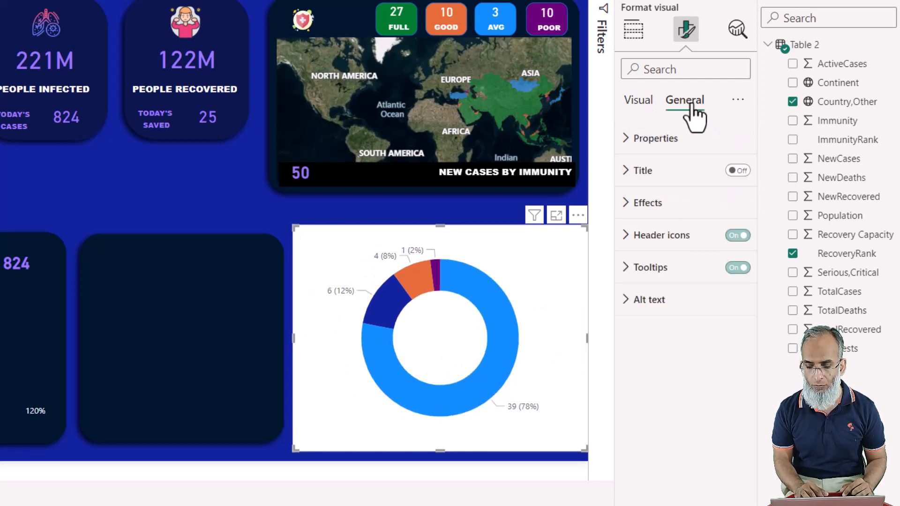
{"action": "left_click", "coordinate": [627, 204]}
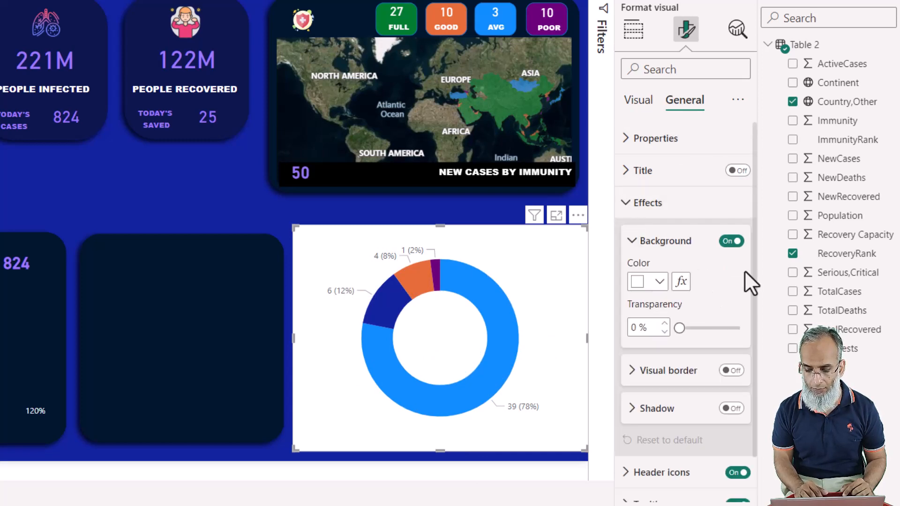
{"action": "left_click", "coordinate": [731, 241]}
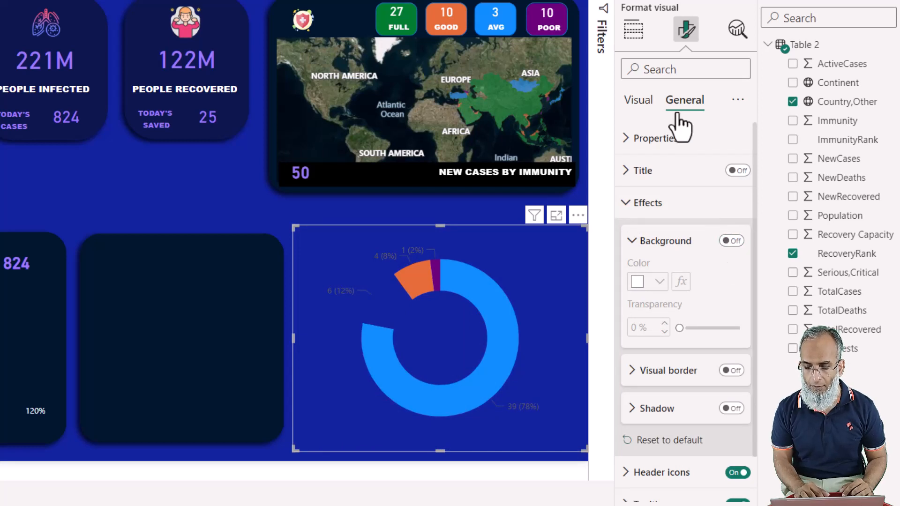
- Color the donut chart's detail label values white and set their label contents to All detail labels
{"action": "left_click", "coordinate": [637, 107]}
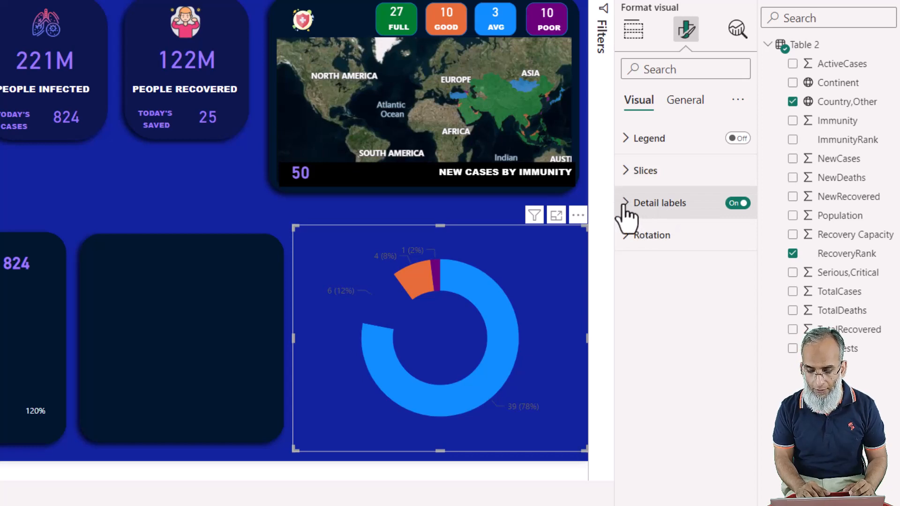
{"action": "left_click", "coordinate": [626, 207]}
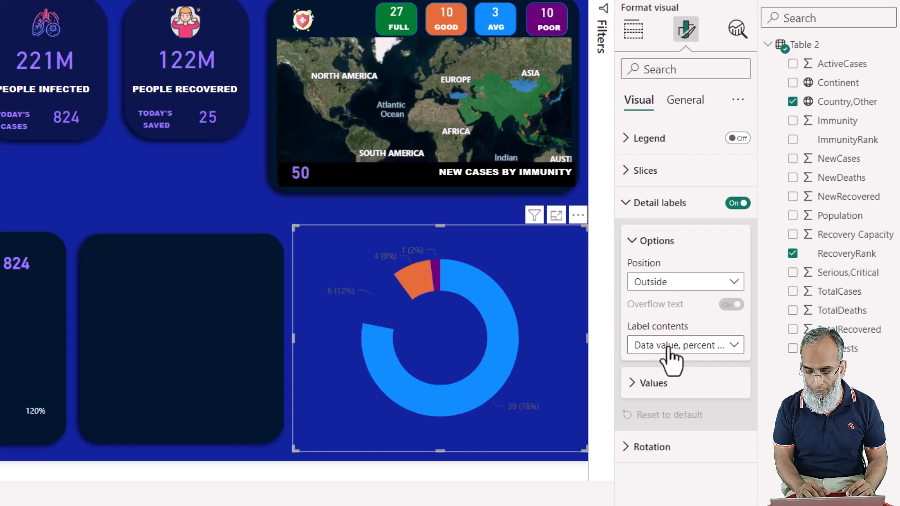
{"action": "left_click", "coordinate": [632, 387]}
{"action": "scroll", "coordinate": [632, 395], "scroll_direction": "down", "scroll_amount": 3}
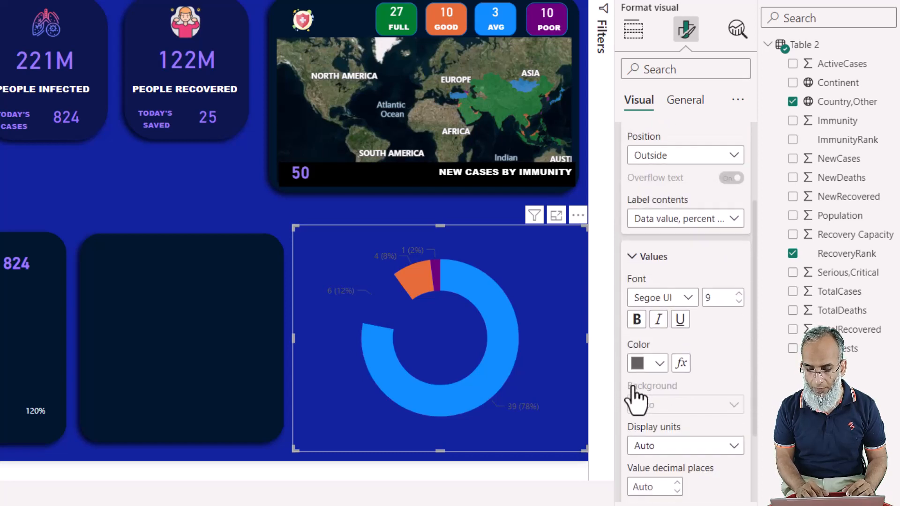
{"action": "left_click", "coordinate": [652, 381]}
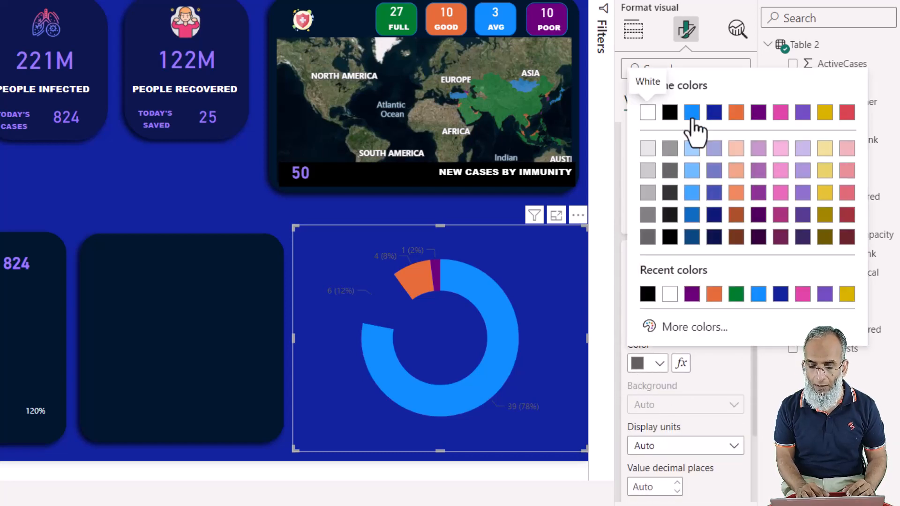
{"action": "left_click", "coordinate": [648, 113]}
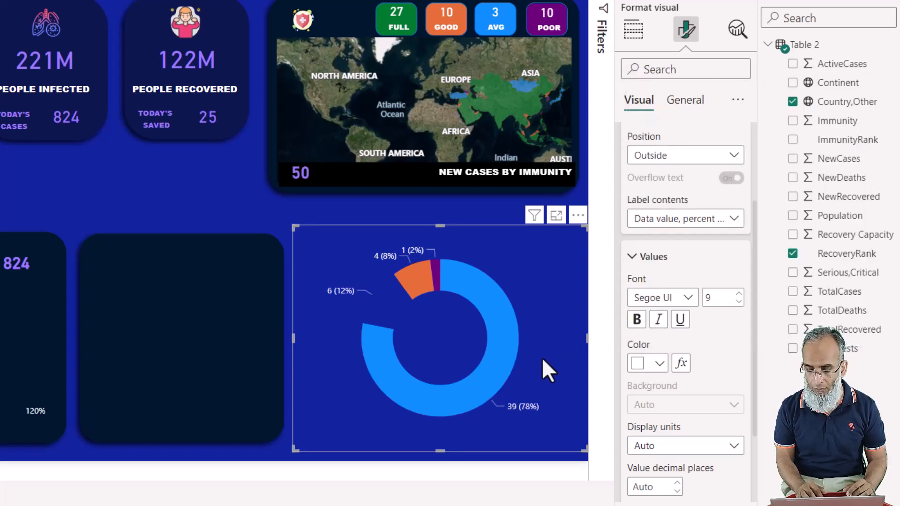
{"action": "left_click", "coordinate": [722, 221]}
{"action": "left_click", "coordinate": [663, 355]}
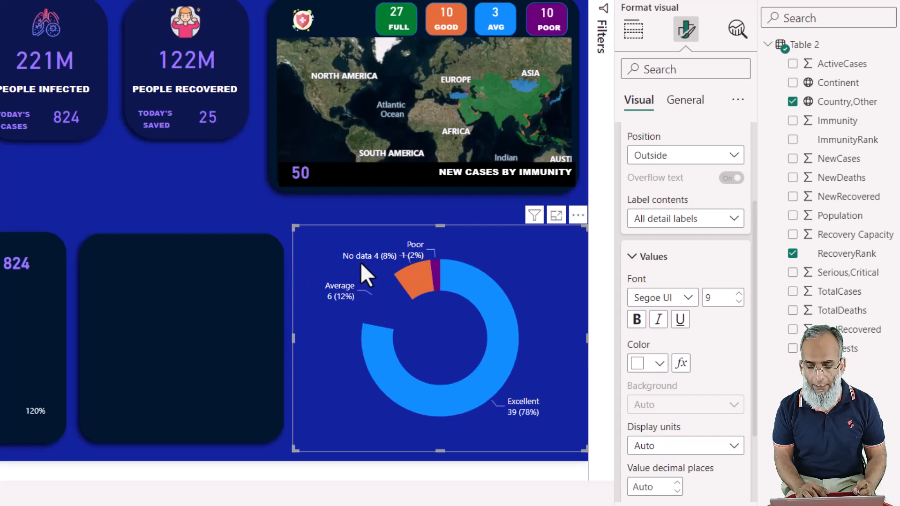
- Shrink the donut chart to fit the size of the empty dark card beside it
{"action": "mouse_move", "coordinate": [375, 260]}
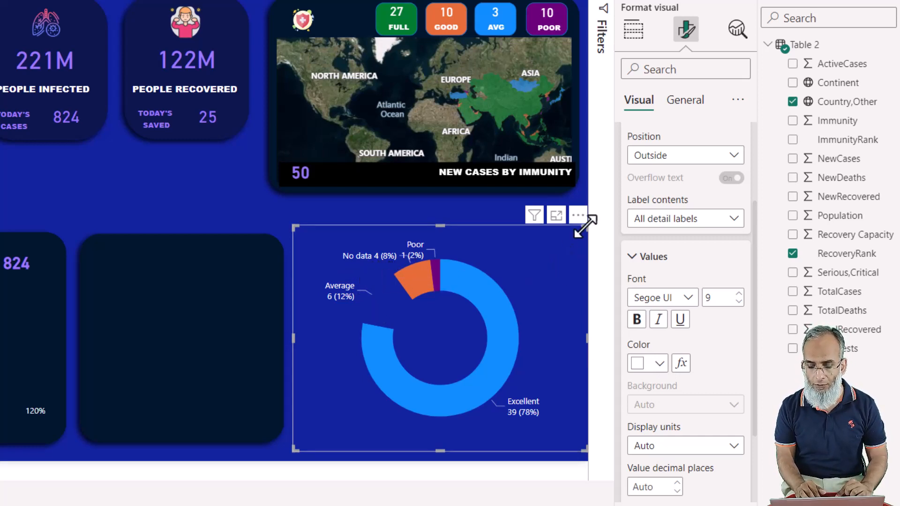
{"action": "left_click_drag", "start_coordinate": [583, 227], "coordinate": [485, 277]}
{"action": "left_click_drag", "start_coordinate": [562, 288], "coordinate": [563, 308]}
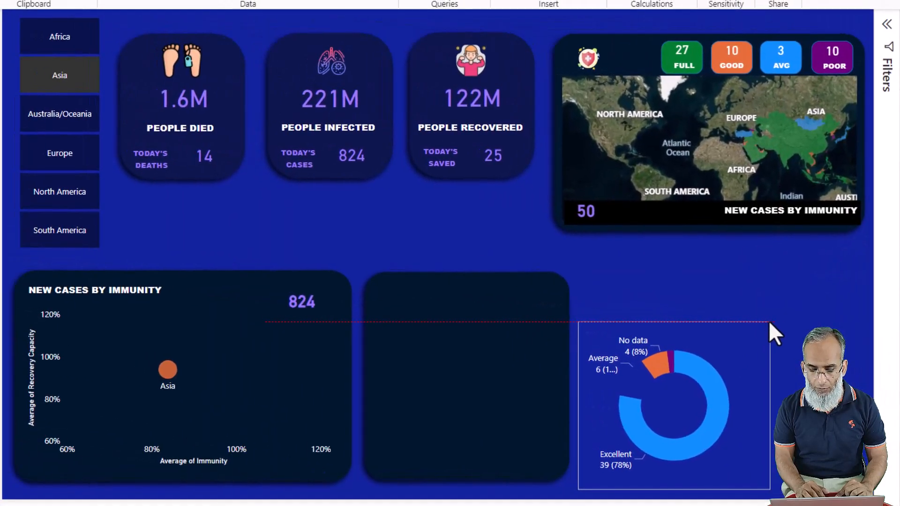
{"action": "left_click_drag", "start_coordinate": [770, 336], "coordinate": [770, 335]}
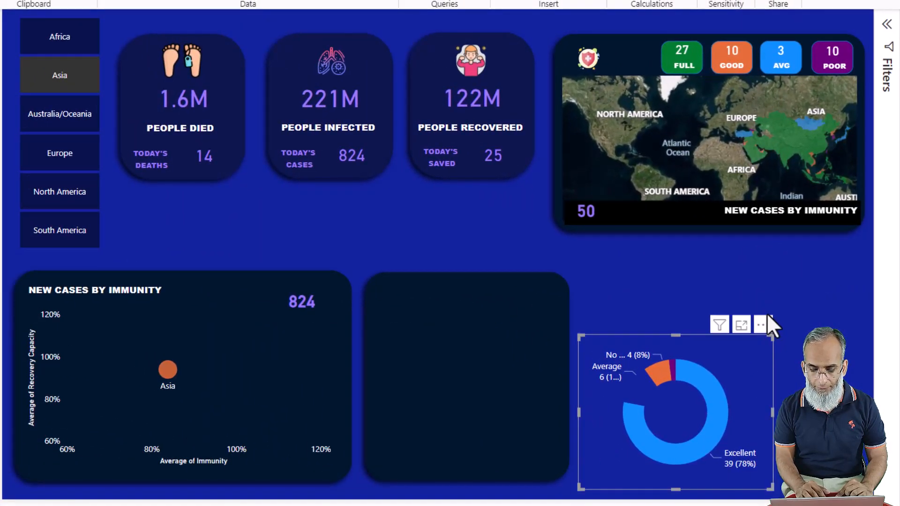
- Clear the Asia selection in the continent slicer and move the donut chart onto the empty dark card
{"action": "left_click", "coordinate": [69, 88]}
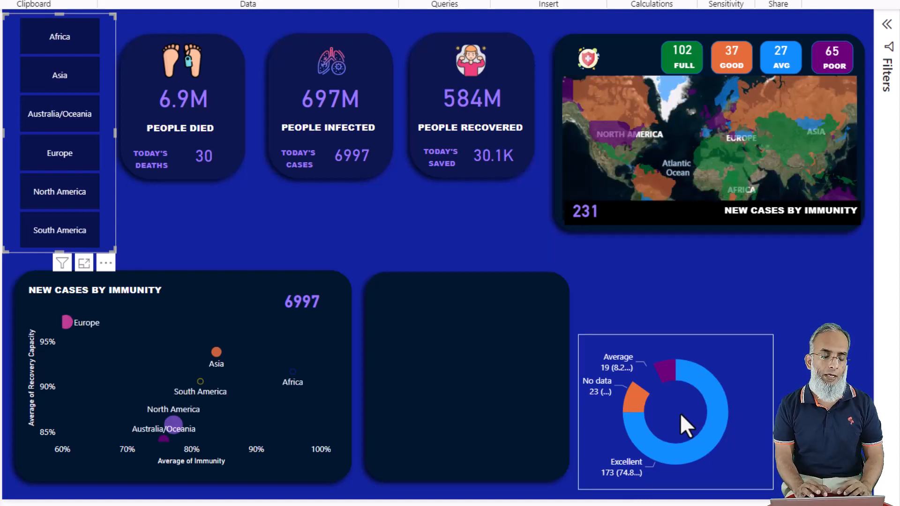
{"action": "left_click_drag", "start_coordinate": [615, 390], "coordinate": [410, 376]}
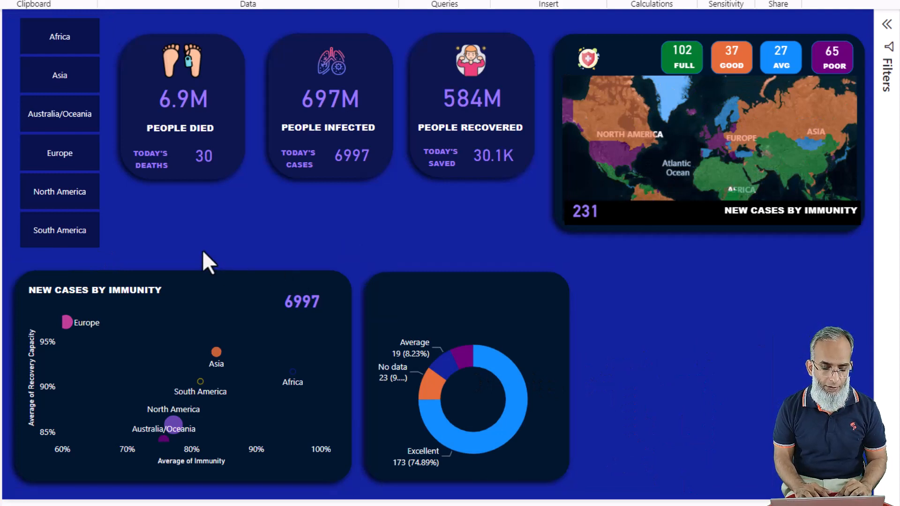
- Duplicate the bubble chart card's title text box and place the copy at the top of the donut chart's card
{"action": "left_click_drag", "start_coordinate": [23, 312], "coordinate": [0, 312]}
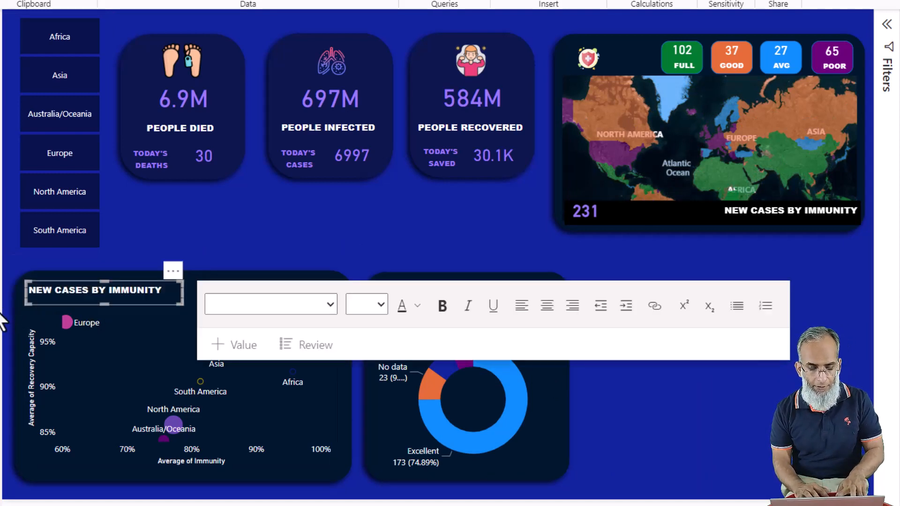
{"action": "key", "text": "ctrl+v"}
{"action": "left_click_drag", "start_coordinate": [182, 293], "coordinate": [522, 275]}
{"action": "left_click", "coordinate": [508, 283]}
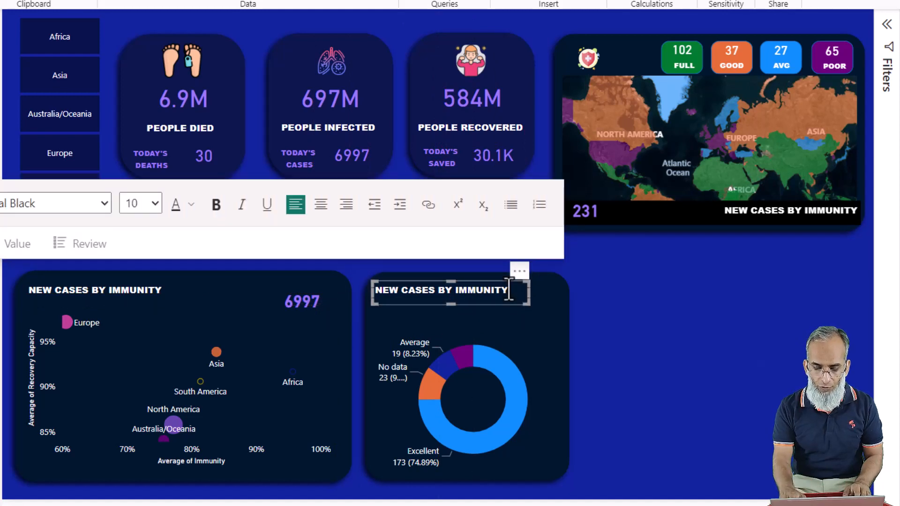
- Change the copied title to NO OF COUNTRIES BY RECOVERY CAPACITY and make its text box taller to fit two lines
{"action": "key", "text": "BackSpace"}
{"action": "key", "text": "BackSpace"}
{"action": "key", "text": "BackSpace"}
{"action": "key", "text": "BackSpace"}
{"action": "key", "text": "BackSpace"}
{"action": "key", "text": "BackSpace"}
{"action": "key", "text": "BackSpace"}
{"action": "key", "text": "BackSpace"}
{"action": "key", "text": "BackSpace"}
{"action": "key", "text": "BackSpace"}
{"action": "key", "text": "BackSpace"}
{"action": "key", "text": "BackSpace"}
{"action": "key", "text": "BackSpace"}
{"action": "key", "text": "BackSpace"}
{"action": "key", "text": "BackSpace"}
{"action": "key", "text": "BackSpace"}
{"action": "key", "text": "BackSpace"}
{"action": "key", "text": "BackSpace"}
{"action": "key", "text": "BackSpace"}
{"action": "key", "text": "BackSpace"}
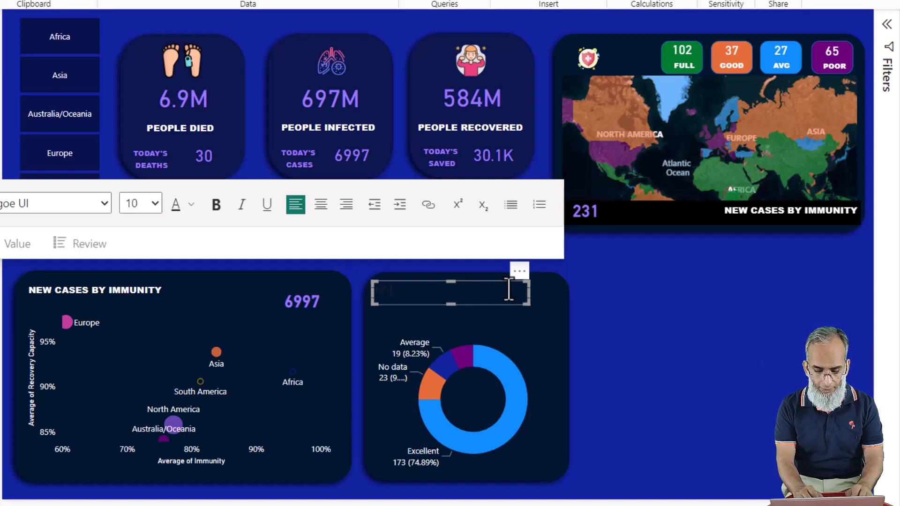
{"action": "type", "text": "NEW"}
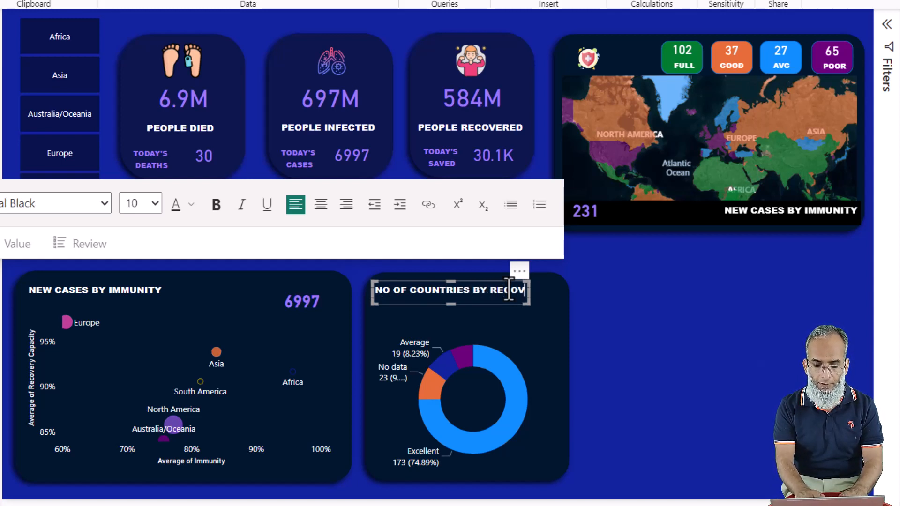
{"action": "type", "text": "ERY CAPACITY"}
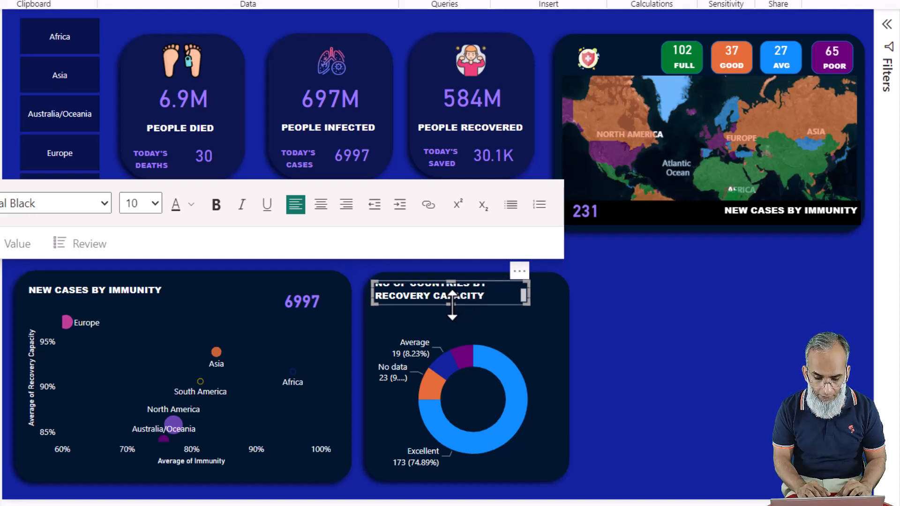
{"action": "left_click_drag", "start_coordinate": [452, 304], "coordinate": [453, 318]}
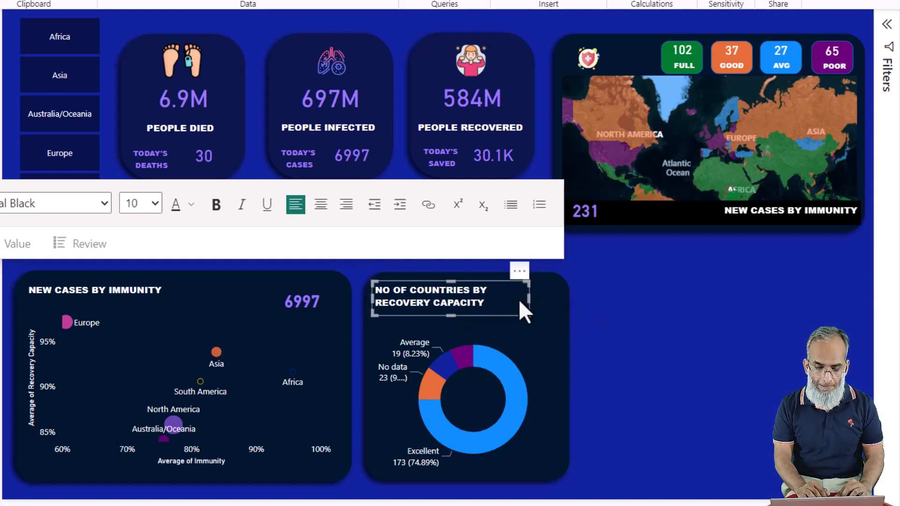
- Duplicate the new-cases number card beside the bubble chart title and place the copy in the centre of the donut chart
{"action": "left_click", "coordinate": [313, 300]}
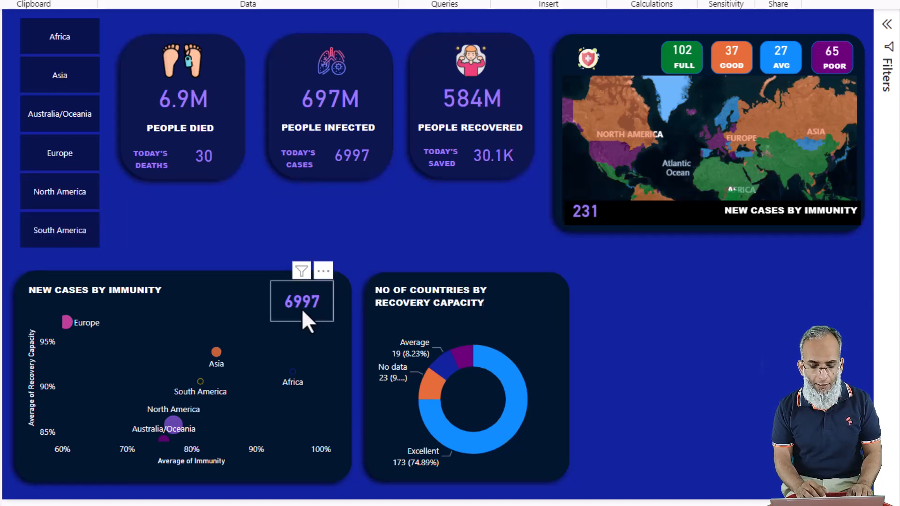
{"action": "left_click", "coordinate": [302, 308]}
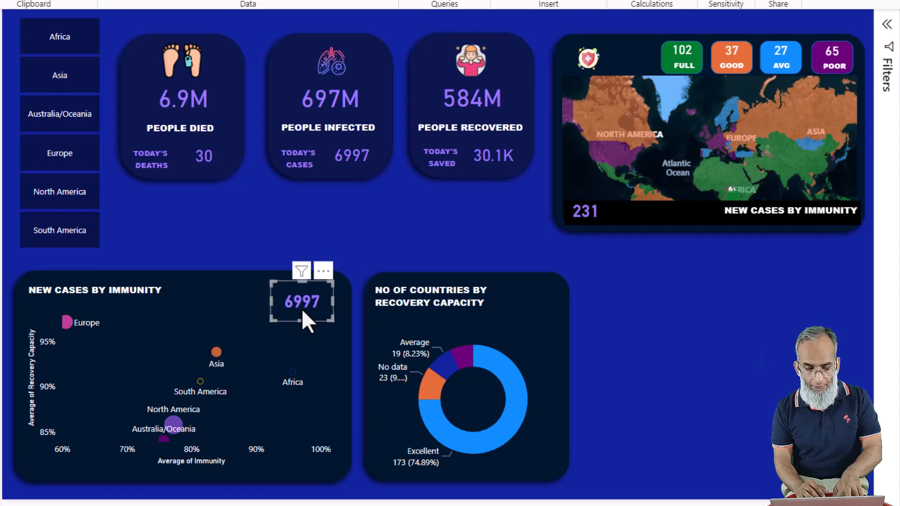
{"action": "left_click_drag", "start_coordinate": [302, 309], "coordinate": [308, 315]}
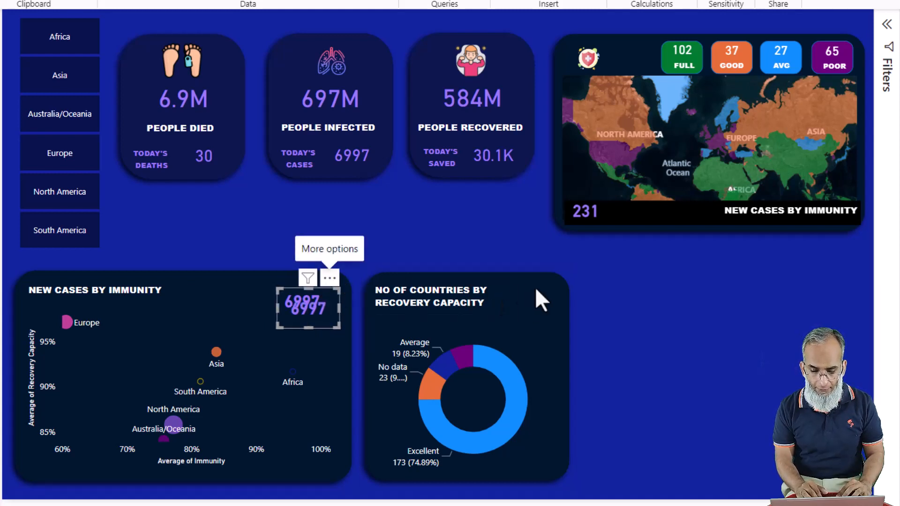
{"action": "mouse_move", "coordinate": [536, 287]}
{"action": "left_mouse_down"}
{"action": "mouse_move", "coordinate": [549, 286]}
{"action": "mouse_move", "coordinate": [548, 275]}
{"action": "left_mouse_up"}
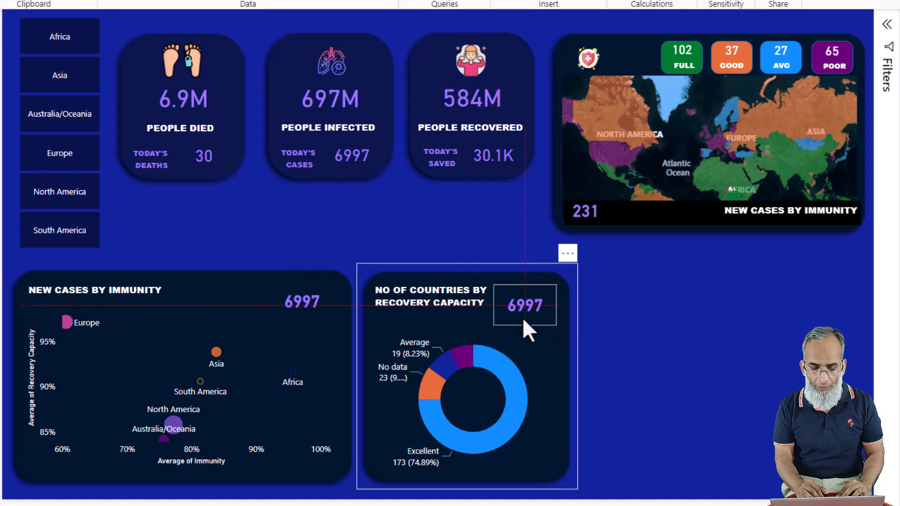
{"action": "left_click_drag", "start_coordinate": [523, 320], "coordinate": [494, 372]}
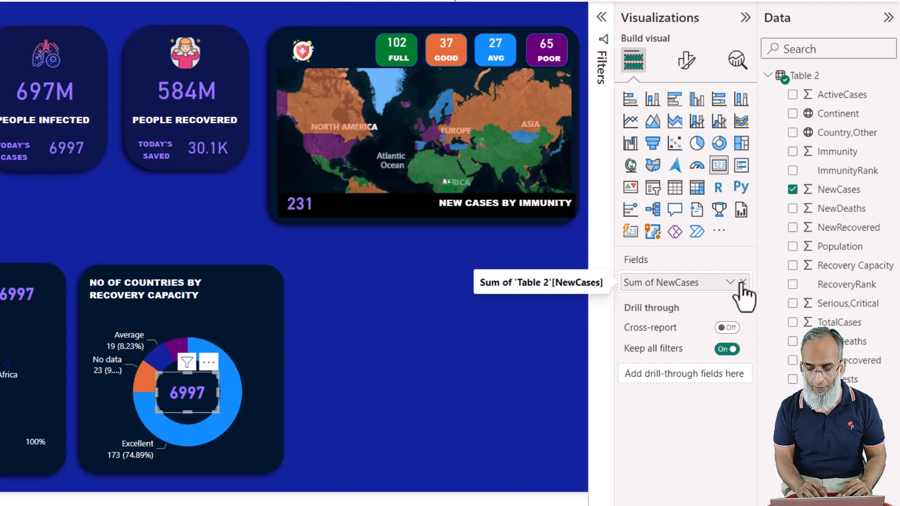
- Replace NewCases in the donut's centre card with the Country,Other field summarized as Count
{"action": "left_click", "coordinate": [792, 190]}
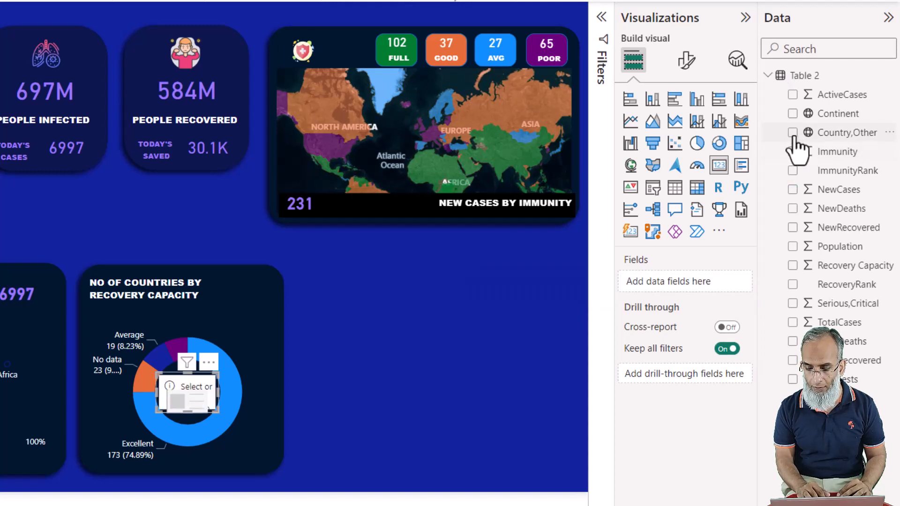
{"action": "left_click", "coordinate": [792, 134]}
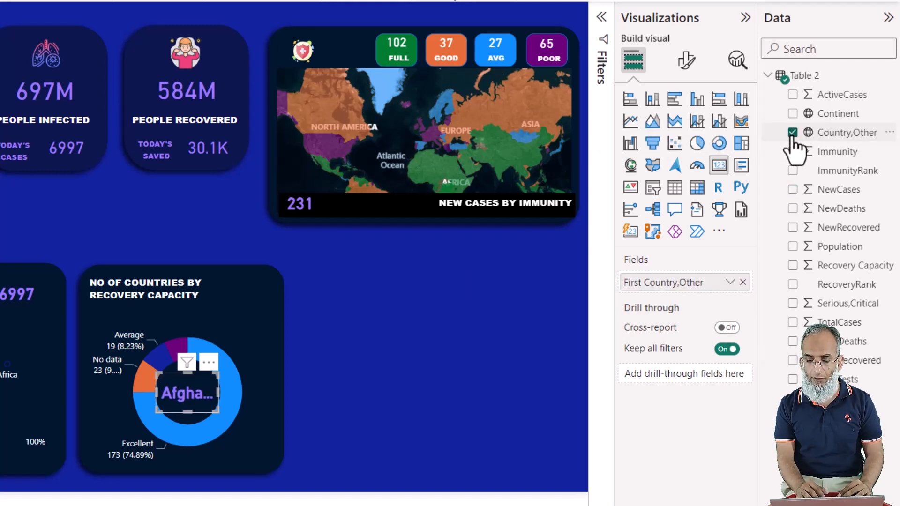
{"action": "left_click", "coordinate": [730, 283]}
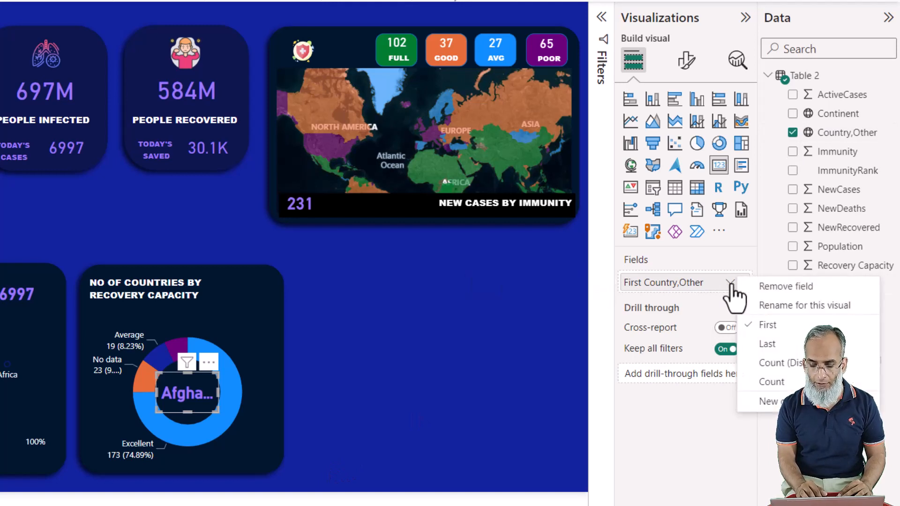
{"action": "left_click", "coordinate": [769, 382]}
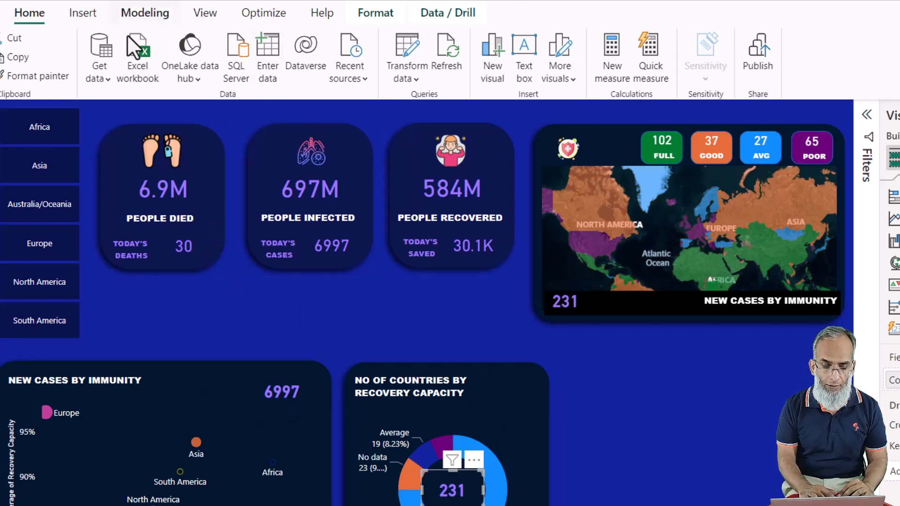
- Insert the patient picture from Downloads, shrink it to icon size and place it beside the bubble chart card's new-cases number
{"action": "left_click", "coordinate": [84, 15]}
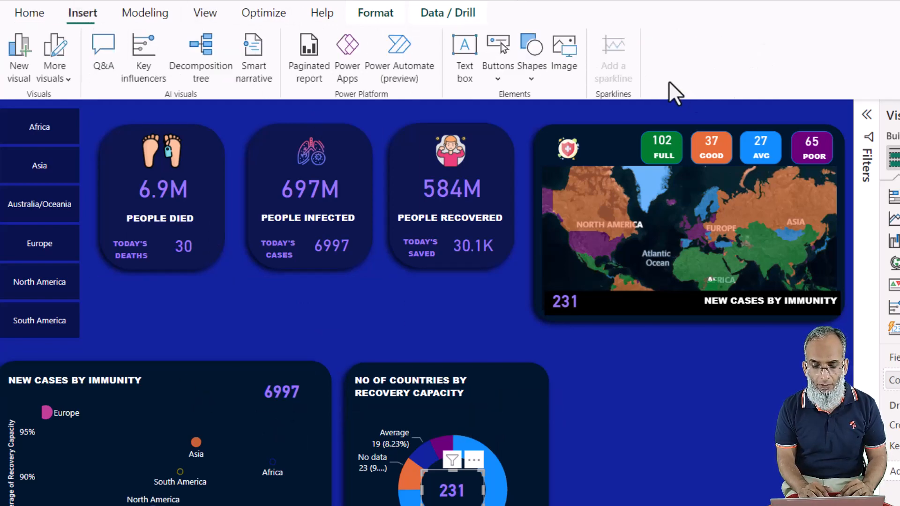
{"action": "left_click", "coordinate": [563, 55]}
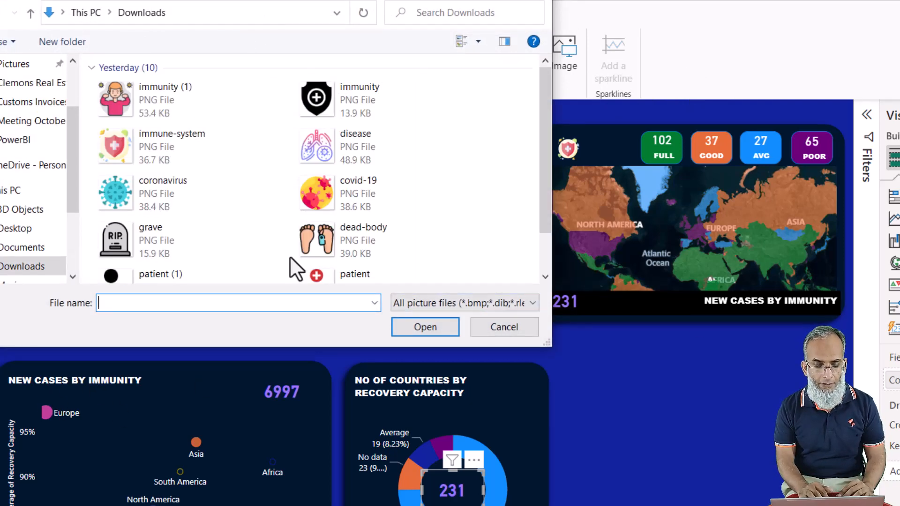
{"action": "left_click", "coordinate": [548, 257]}
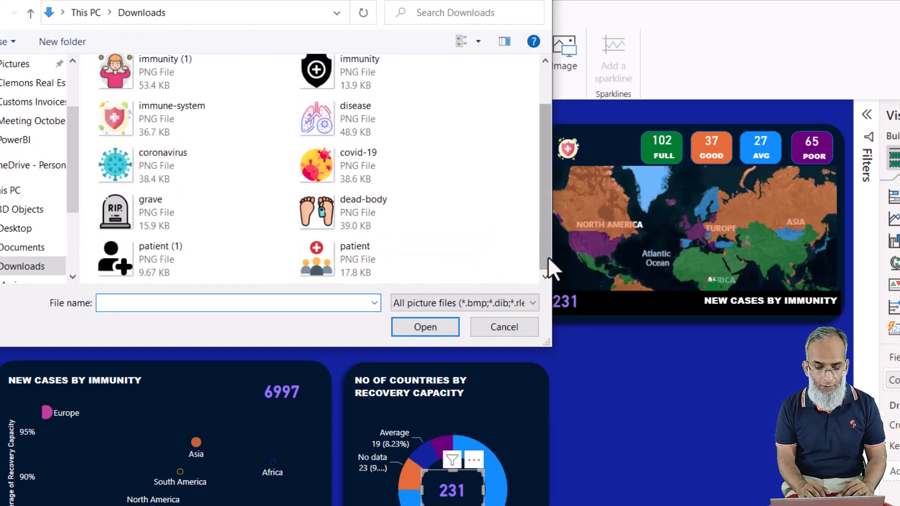
{"action": "left_click", "coordinate": [319, 255]}
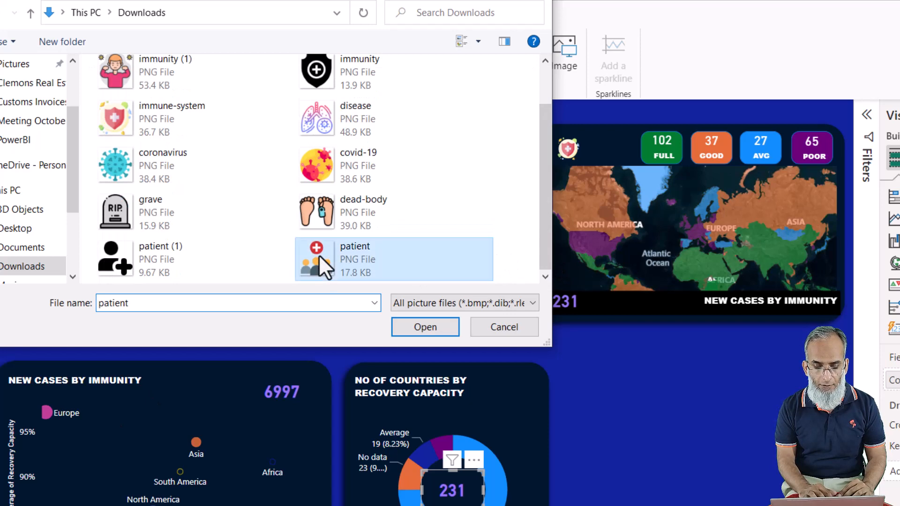
{"action": "left_click", "coordinate": [425, 327]}
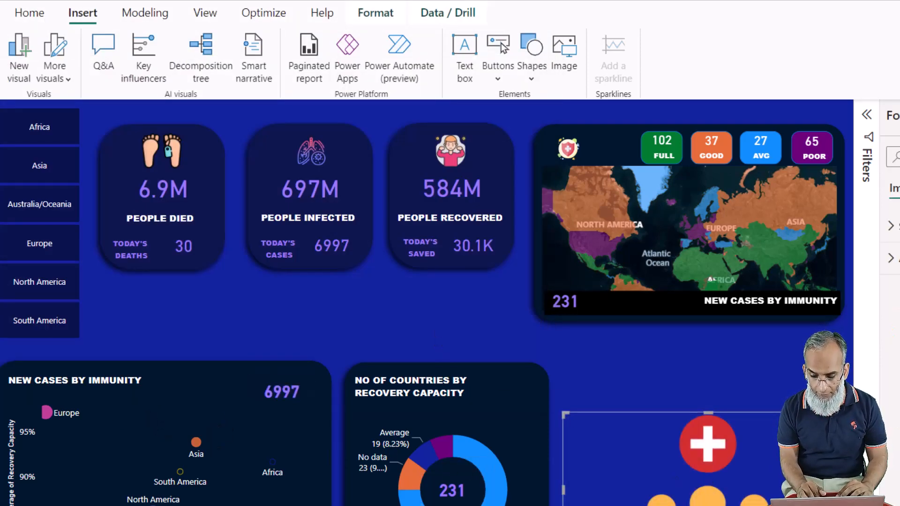
{"action": "key", "text": "Delete"}
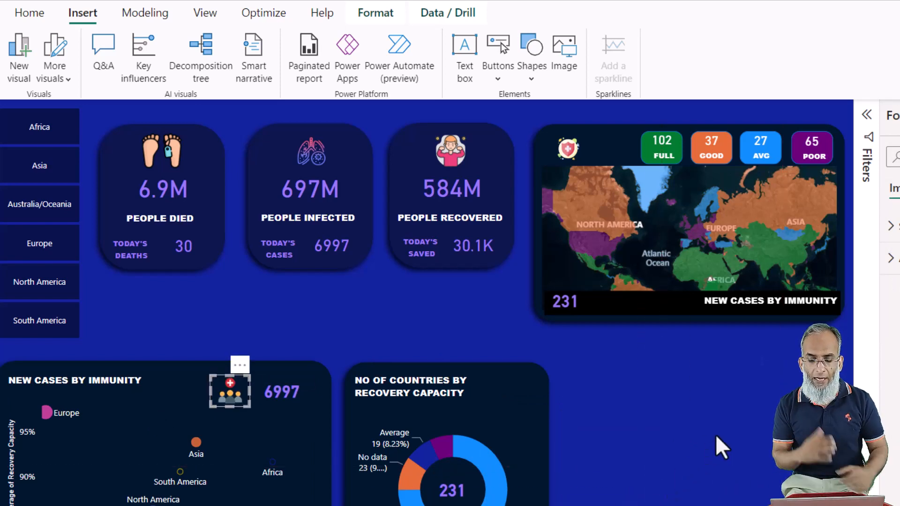
{"action": "left_click", "coordinate": [717, 436]}
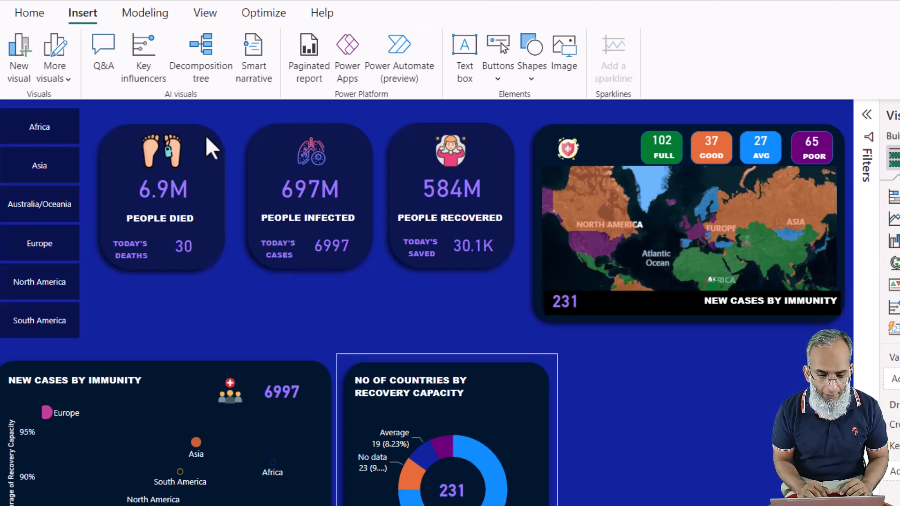
- Insert the recovery picture from Downloads as a small icon beside the donut chart card's title
{"action": "left_click", "coordinate": [565, 49]}
{"action": "left_click", "coordinate": [126, 106]}
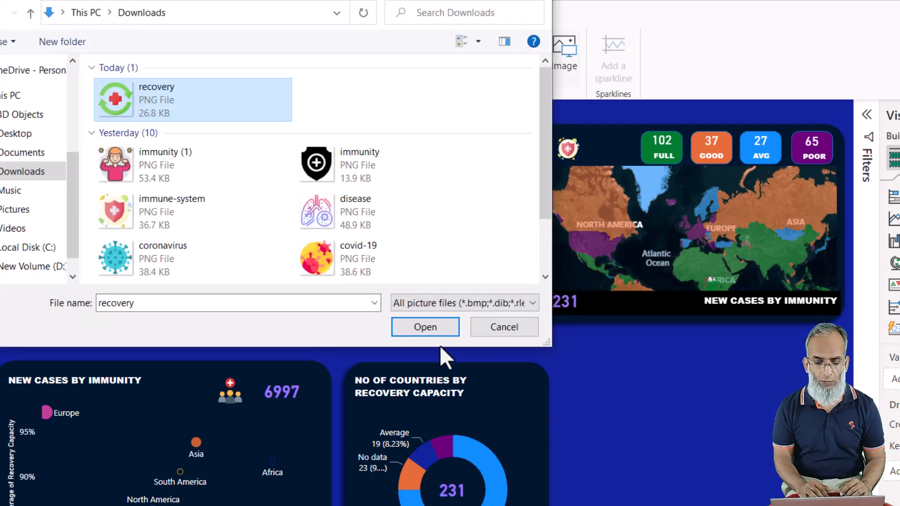
{"action": "left_click", "coordinate": [424, 326]}
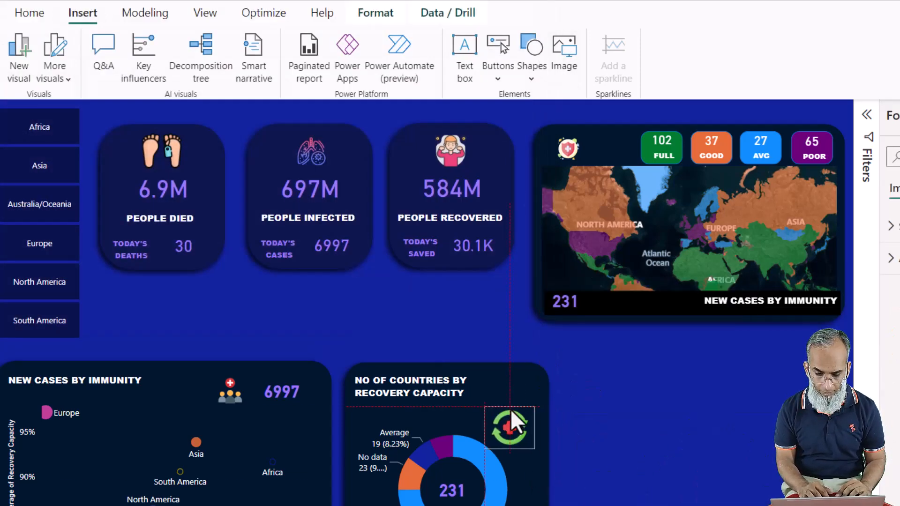
{"action": "left_click_drag", "start_coordinate": [511, 409], "coordinate": [507, 377]}
{"action": "left_click", "coordinate": [738, 481]}
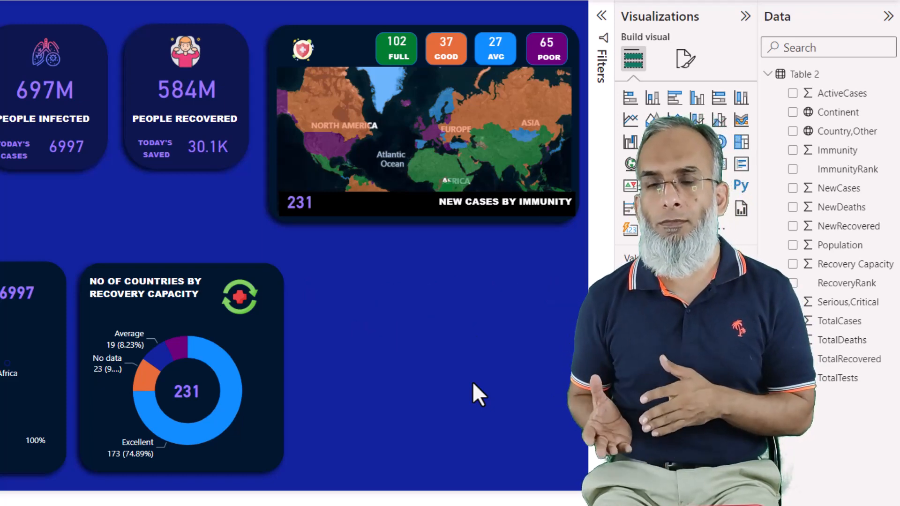
- Duplicate the donut chart's dark card shape into the empty space beside it and widen it to the page edge
{"action": "left_click", "coordinate": [266, 264]}
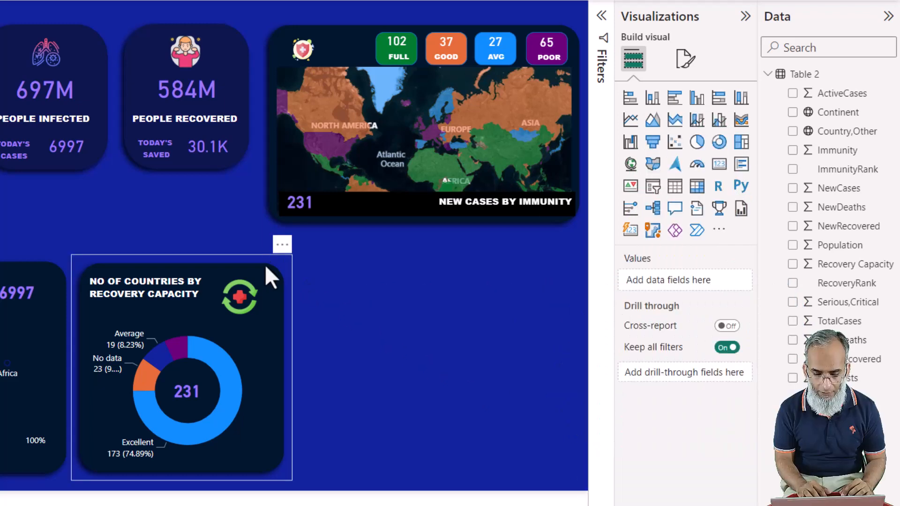
{"action": "key", "text": "ctrl+v"}
{"action": "left_click_drag", "start_coordinate": [267, 274], "coordinate": [473, 271]}
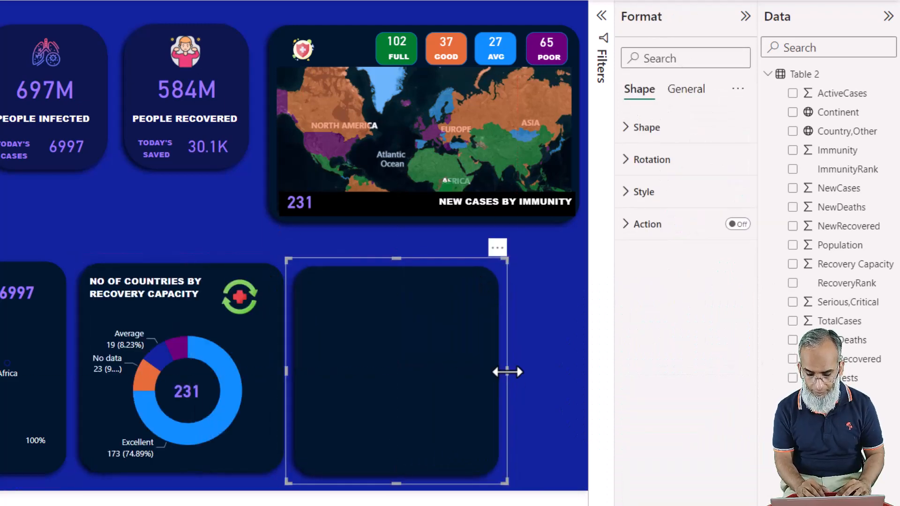
{"action": "left_click_drag", "start_coordinate": [507, 372], "coordinate": [586, 370]}
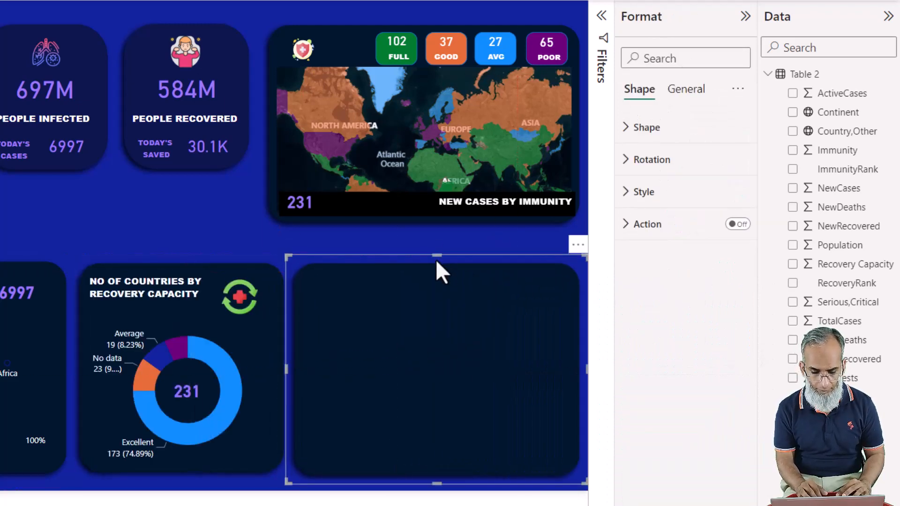
- Copy the donut chart's title onto the new dark card and change its text to INFECTED VS SAFE
{"action": "left_click", "coordinate": [218, 277]}
{"action": "left_click", "coordinate": [215, 255]}
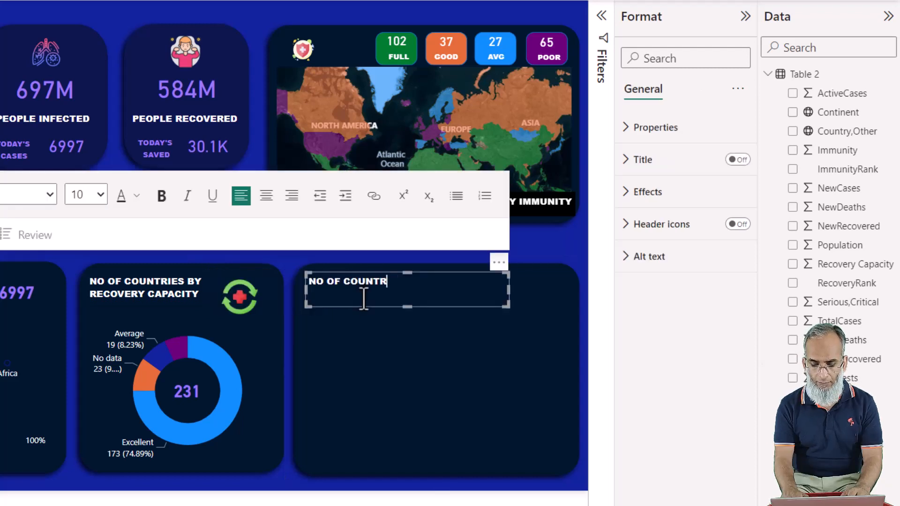
{"action": "key", "text": "BackSpace"}
{"action": "key", "text": "BackSpace"}
{"action": "type", "text": "INFECTED VS"}
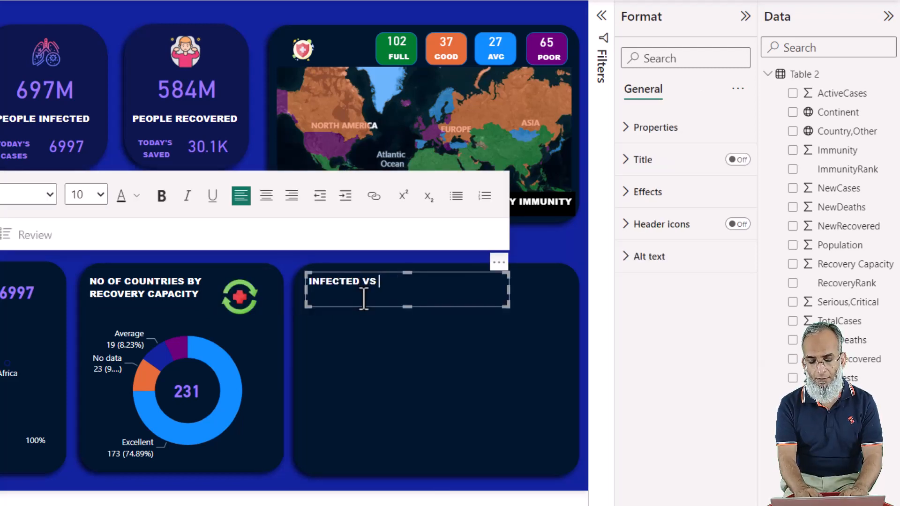
{"action": "type", "text": " SAFE"}
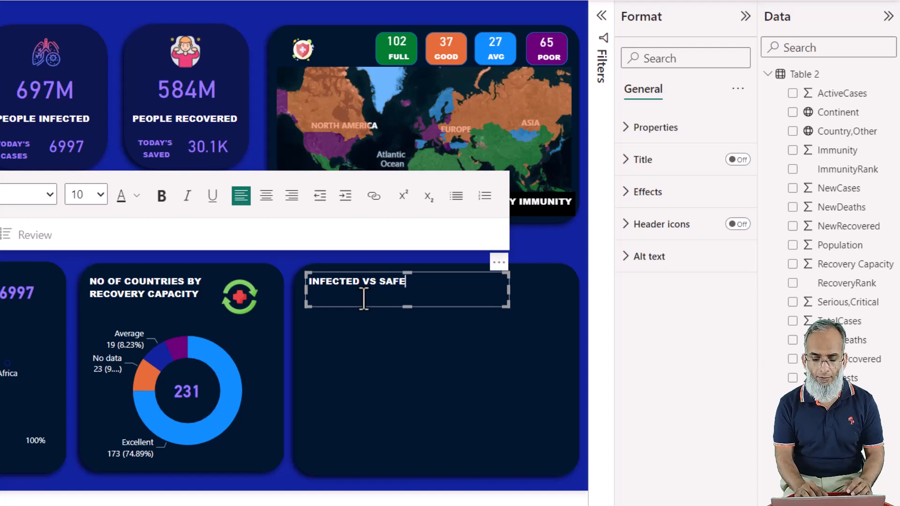
- Add an empty stacked column chart and fit it under the INFECTED VS SAFE title on the dark card
{"action": "left_click", "coordinate": [582, 188]}
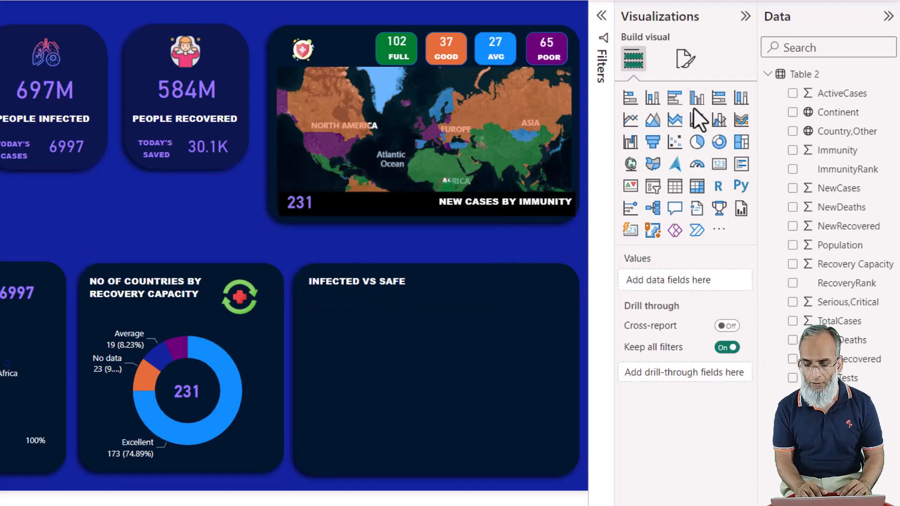
{"action": "left_click", "coordinate": [655, 102]}
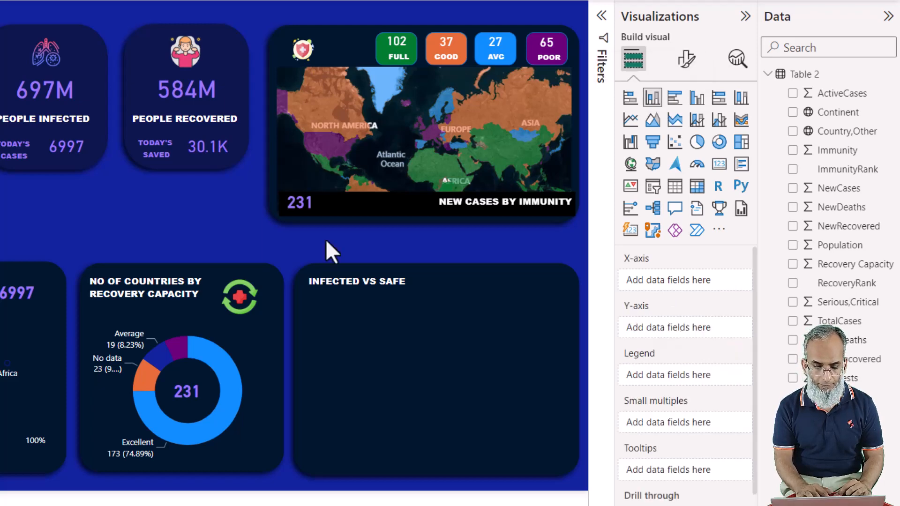
{"action": "left_click_drag", "start_coordinate": [132, 226], "coordinate": [482, 357]}
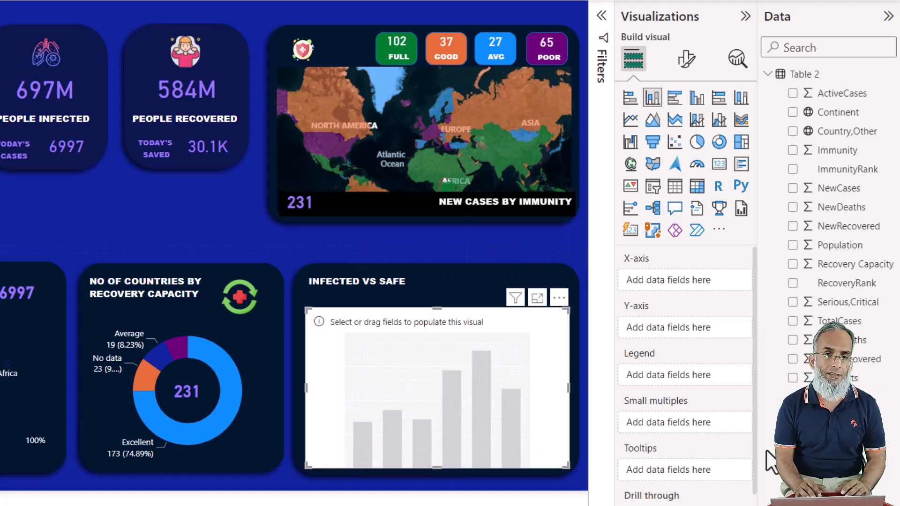
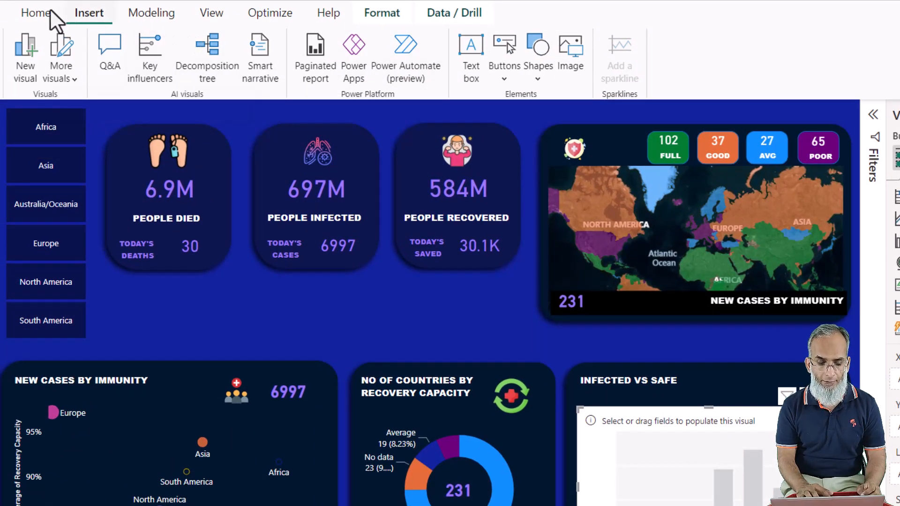
- Open the Power Query editor and add a column to Table 2 that subtracts TotalCases from Population
{"action": "left_click", "coordinate": [36, 12]}
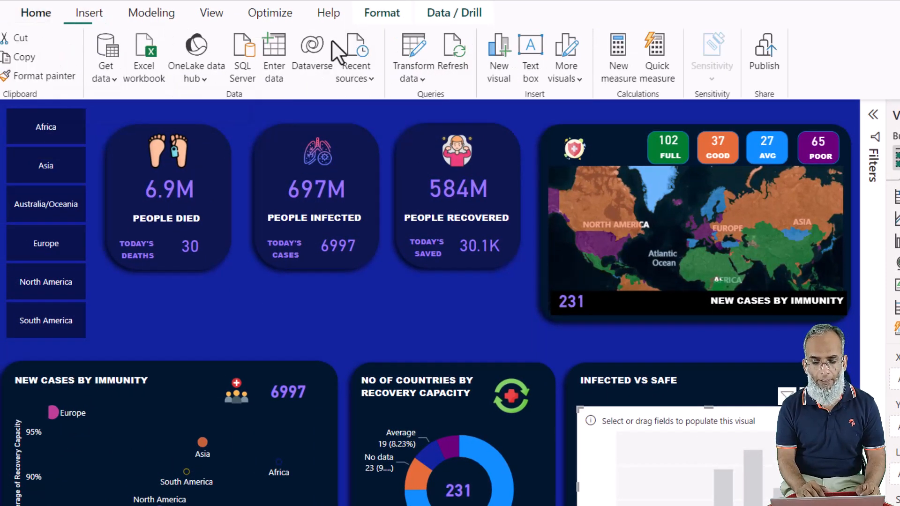
{"action": "left_click", "coordinate": [424, 45]}
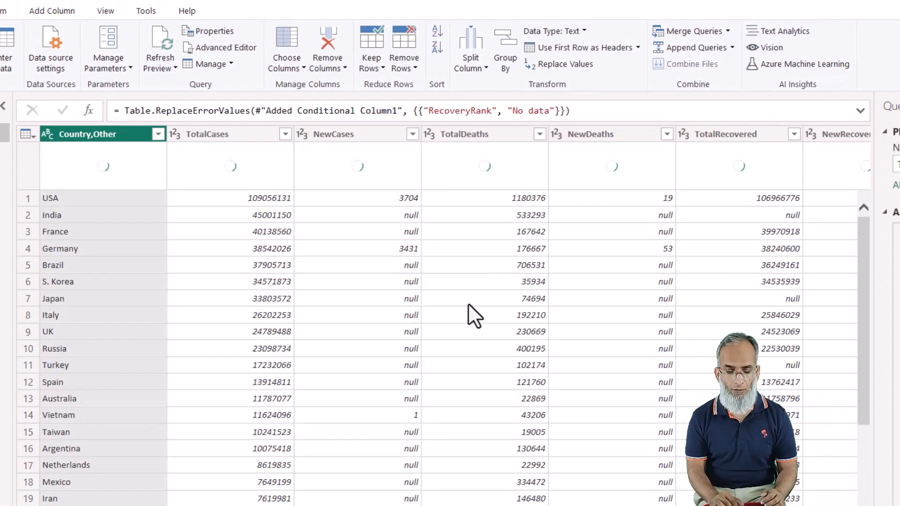
{"action": "scroll", "coordinate": [678, 311], "scroll_direction": "right", "scroll_amount": 5}
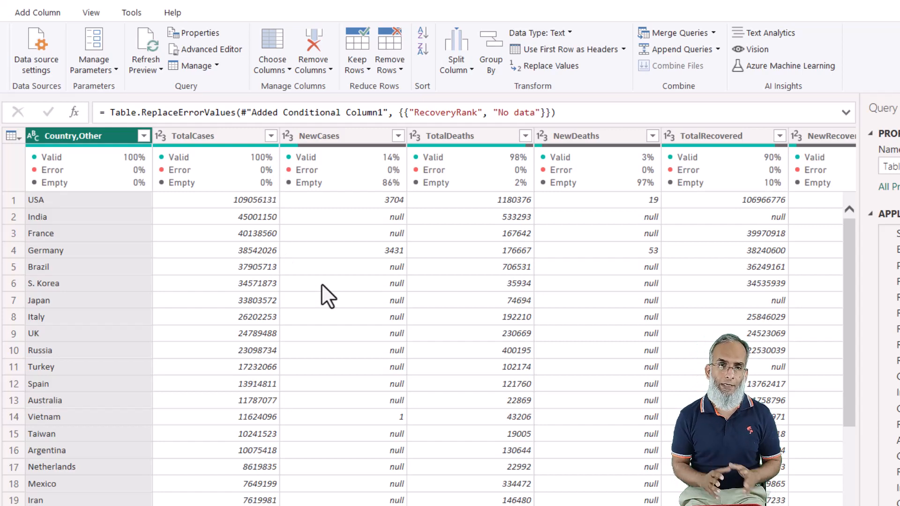
{"action": "scroll", "coordinate": [322, 284], "scroll_direction": "right", "scroll_amount": 5}
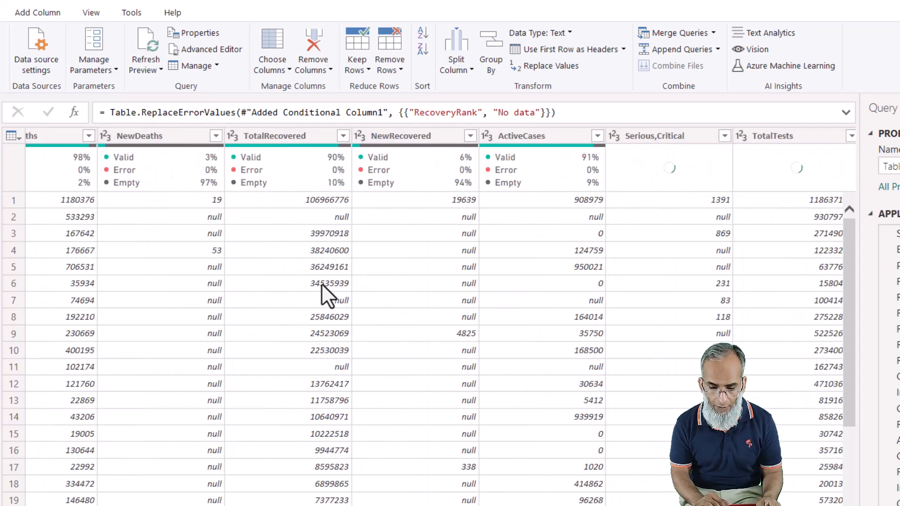
{"action": "mouse_move", "coordinate": [788, 175]}
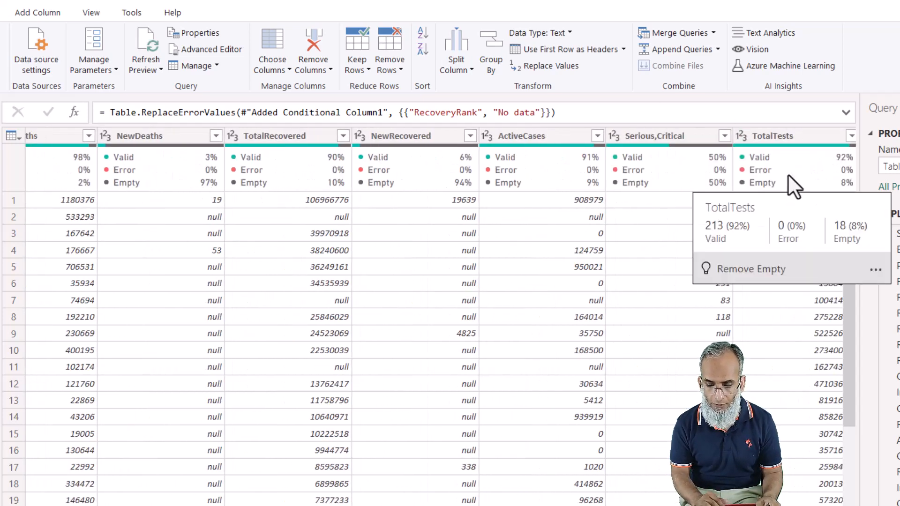
{"action": "scroll", "coordinate": [638, 367], "scroll_direction": "right", "scroll_amount": 8}
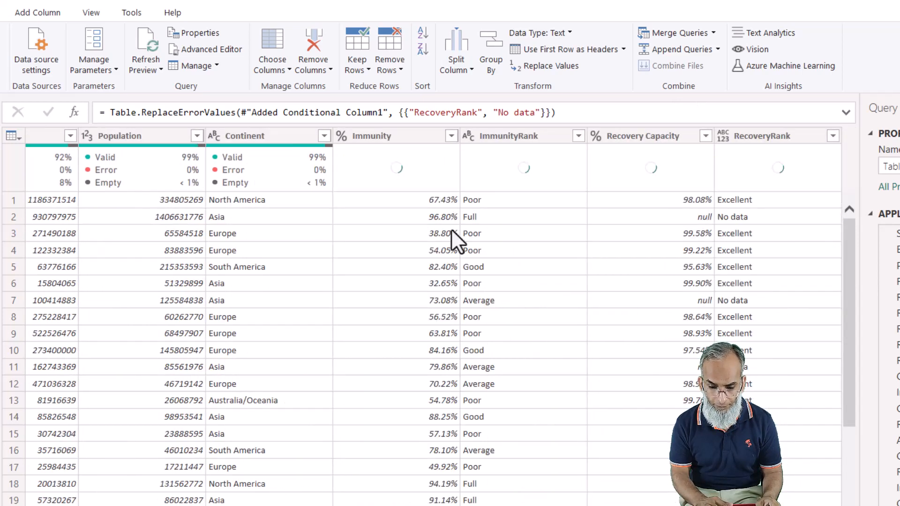
{"action": "left_click", "coordinate": [149, 137]}
{"action": "scroll", "coordinate": [333, 336], "scroll_direction": "left", "scroll_amount": 10}
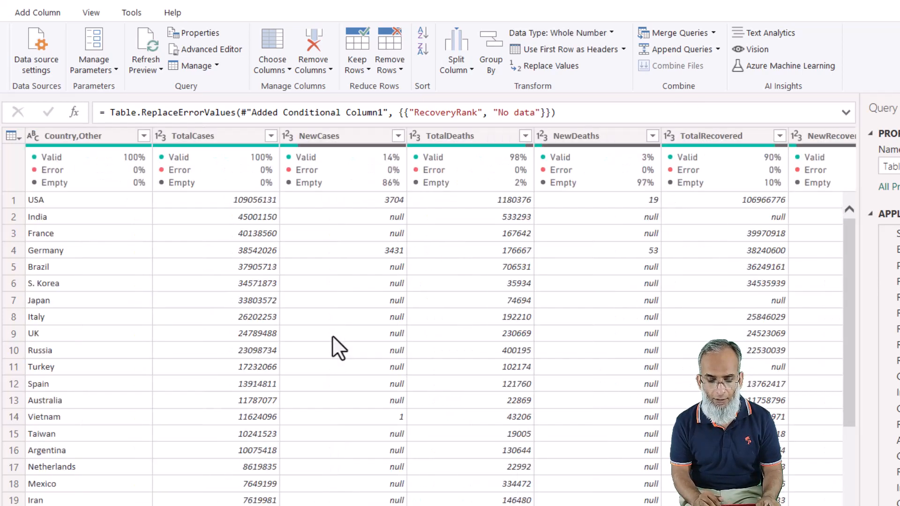
{"action": "left_click", "coordinate": [205, 136]}
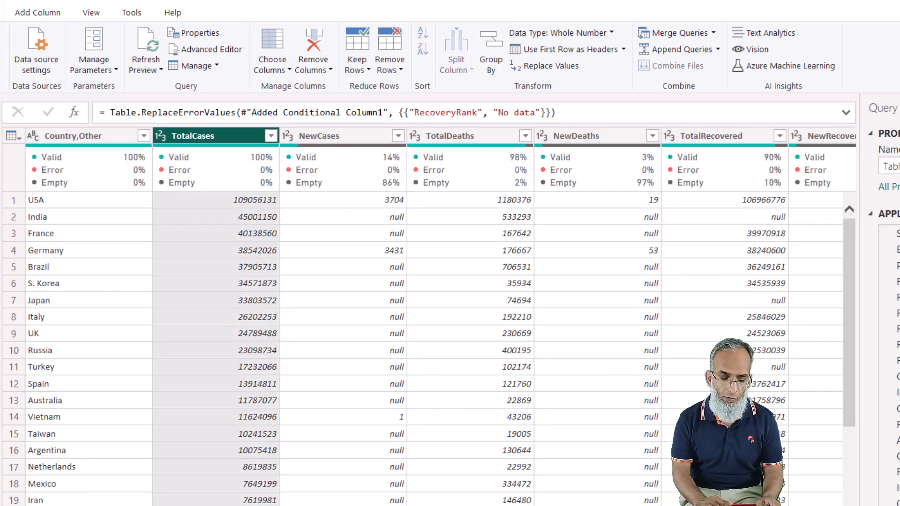
{"action": "left_click", "coordinate": [31, 14]}
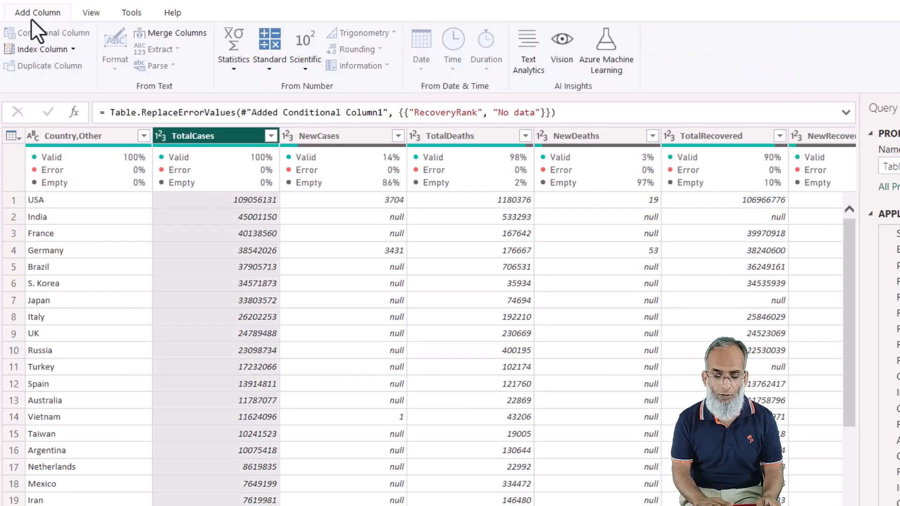
{"action": "left_click", "coordinate": [269, 70]}
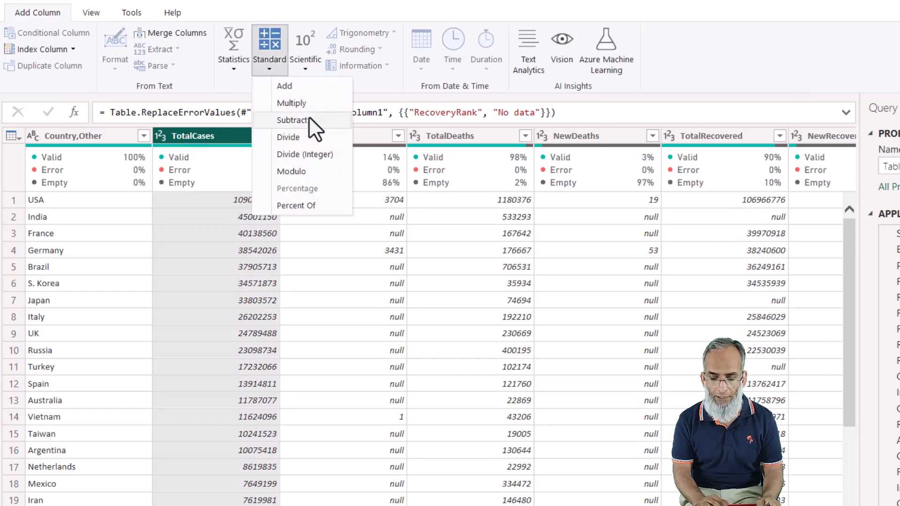
{"action": "left_click", "coordinate": [309, 118]}
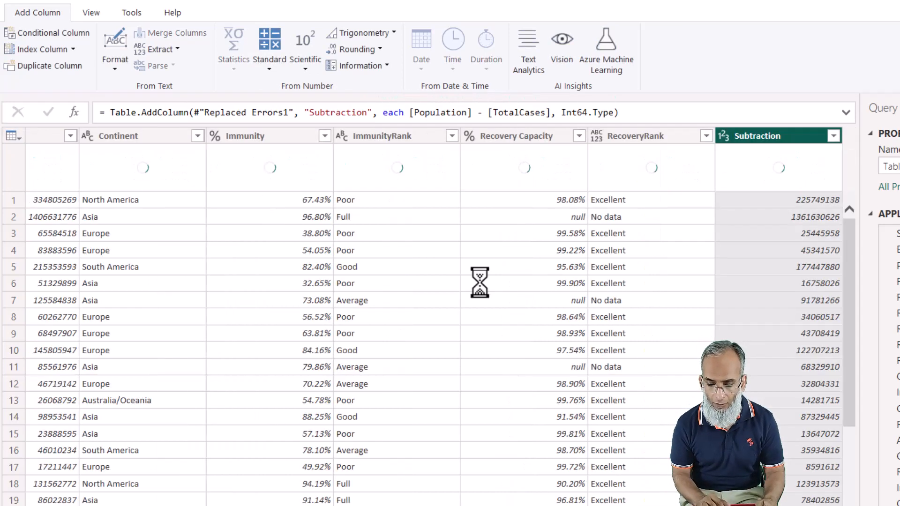
- Rename the new subtraction column as SAFE
{"action": "double_click", "coordinate": [760, 137]}
{"action": "type", "text": "nO"}
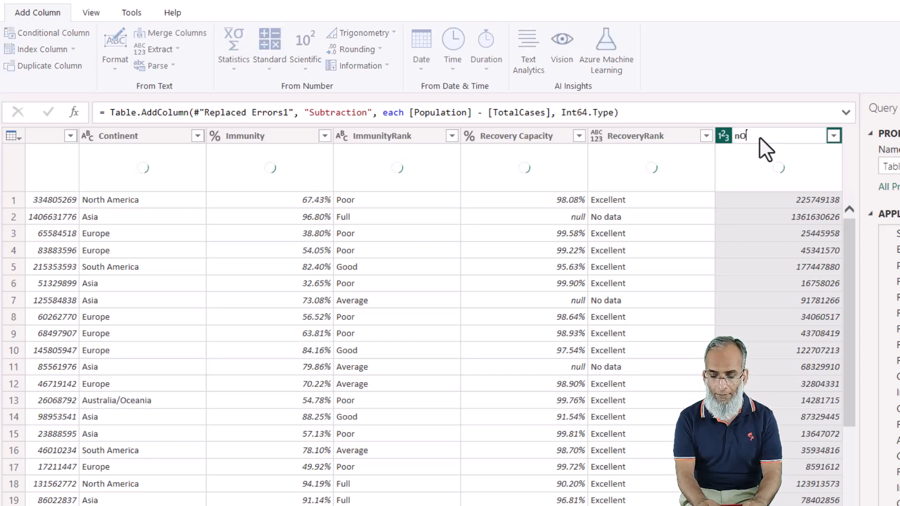
{"action": "key", "text": "BackSpace"}
{"action": "key", "text": "BackSpace"}
{"action": "type", "text": "NOT"}
{"action": "key", "text": "Return"}
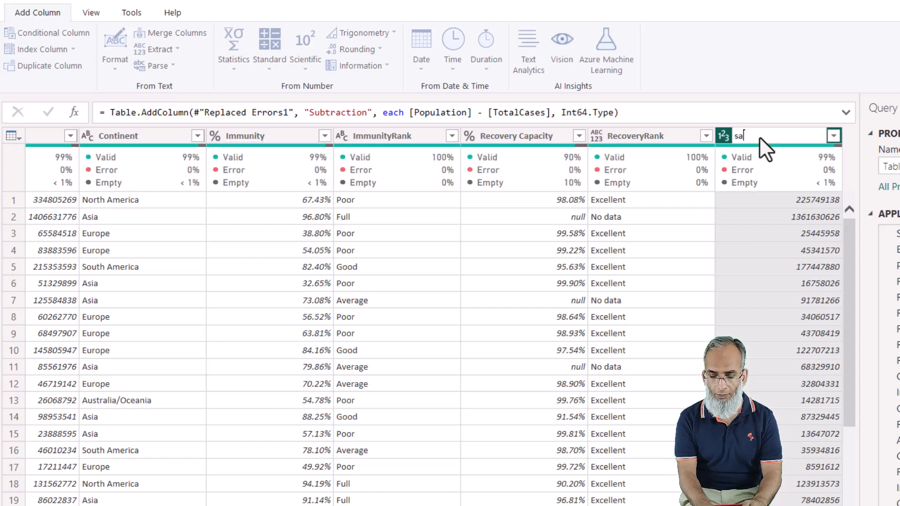
{"action": "left_click", "coordinate": [760, 137]}
{"action": "type", "text": "SAFE"}
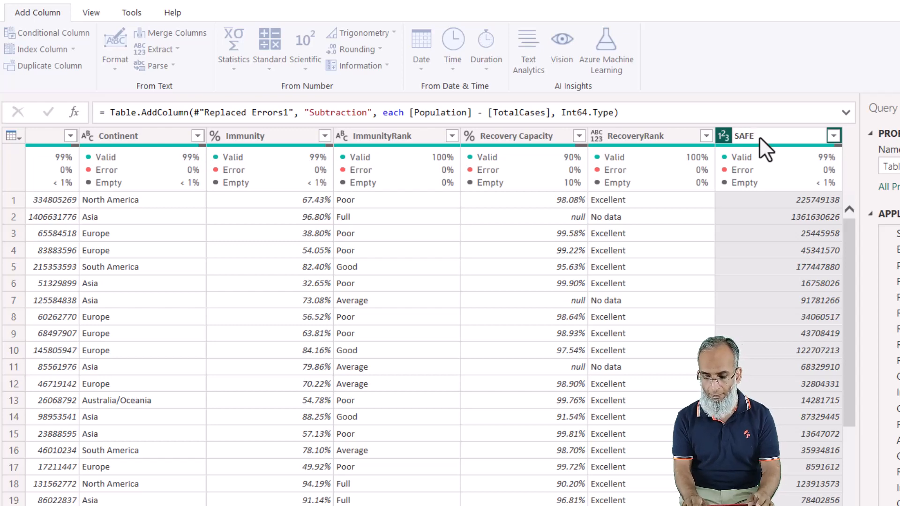
{"action": "key", "text": "Return"}
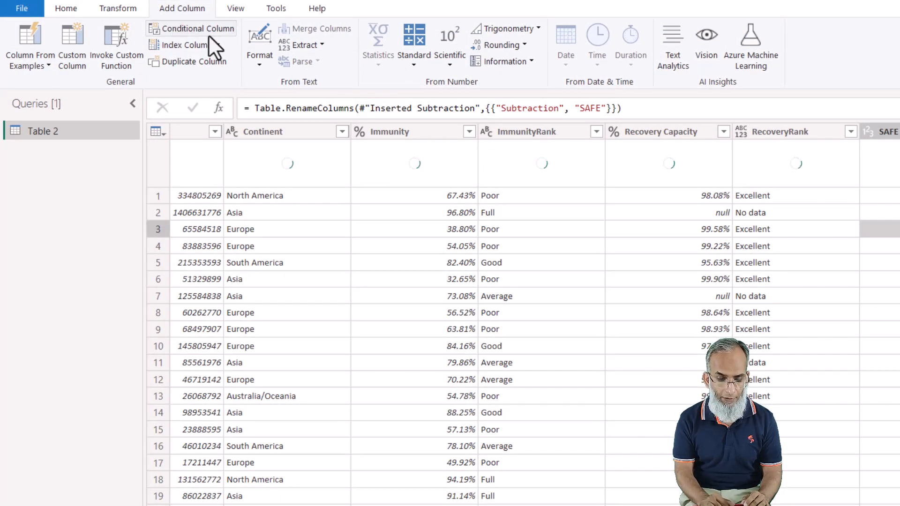
- Close the Power Query editor and apply the query changes to the report
{"action": "left_click", "coordinate": [126, 10]}
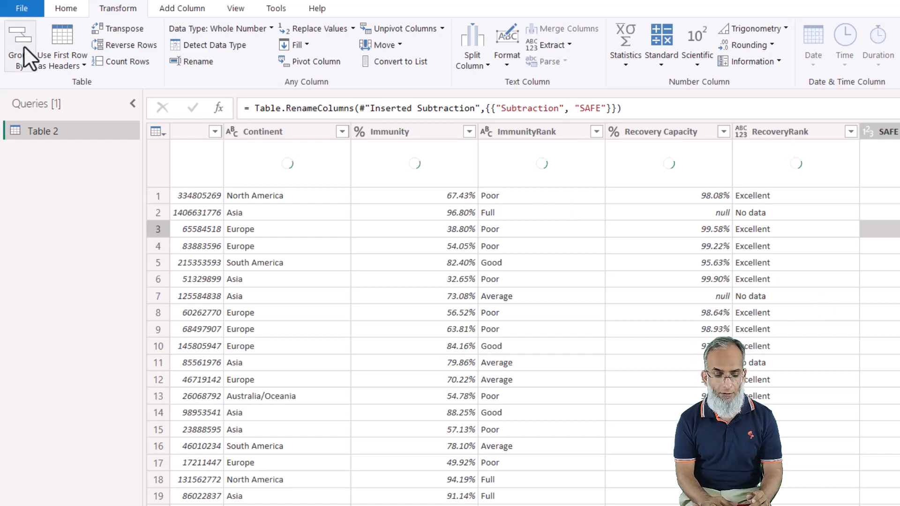
{"action": "left_click", "coordinate": [66, 10]}
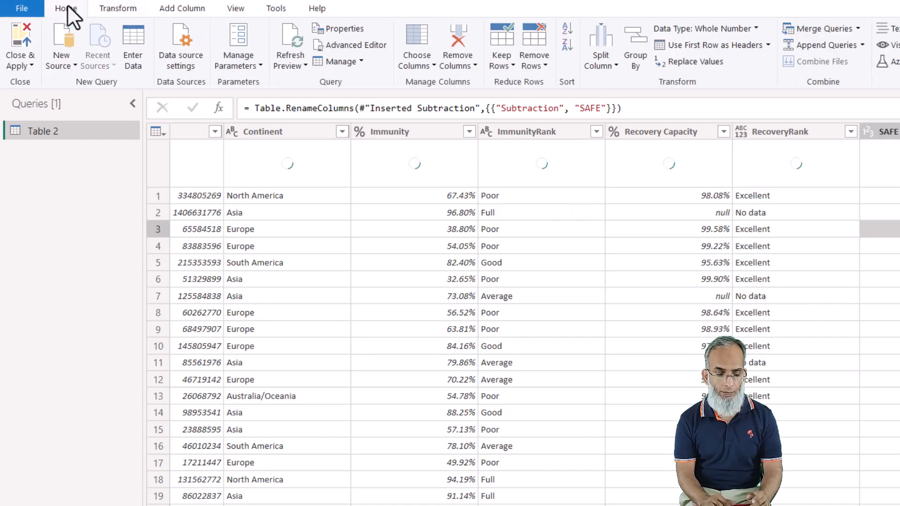
{"action": "left_click", "coordinate": [18, 34]}
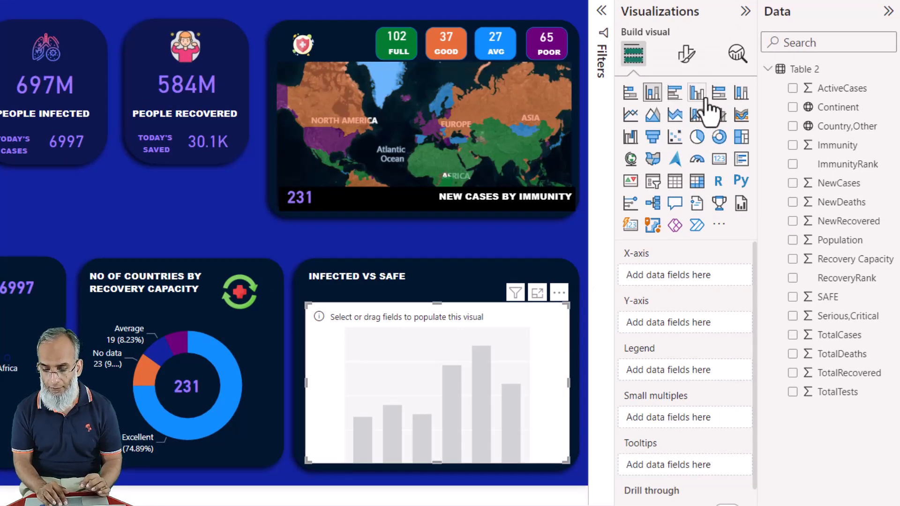
- Change the empty chart to a 100% stacked column chart showing SAFE and TotalCases by Continent
{"action": "left_click", "coordinate": [742, 96]}
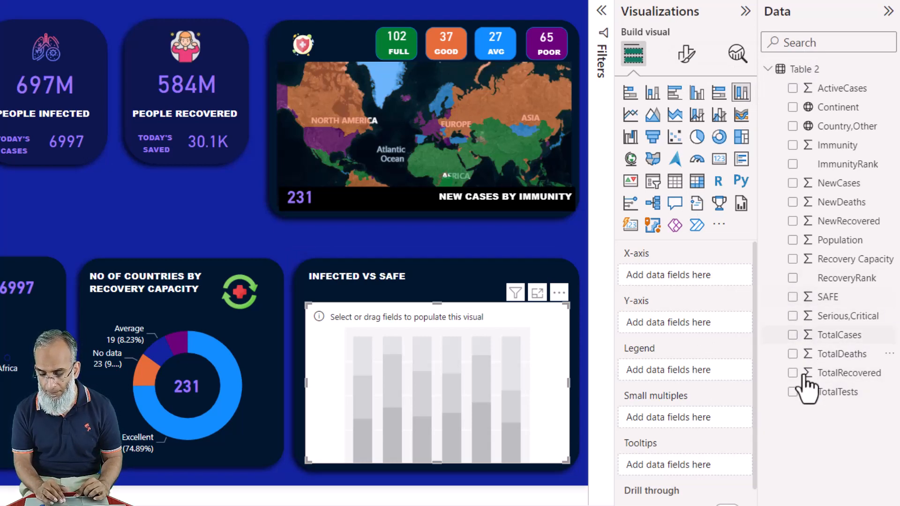
{"action": "left_click", "coordinate": [792, 297]}
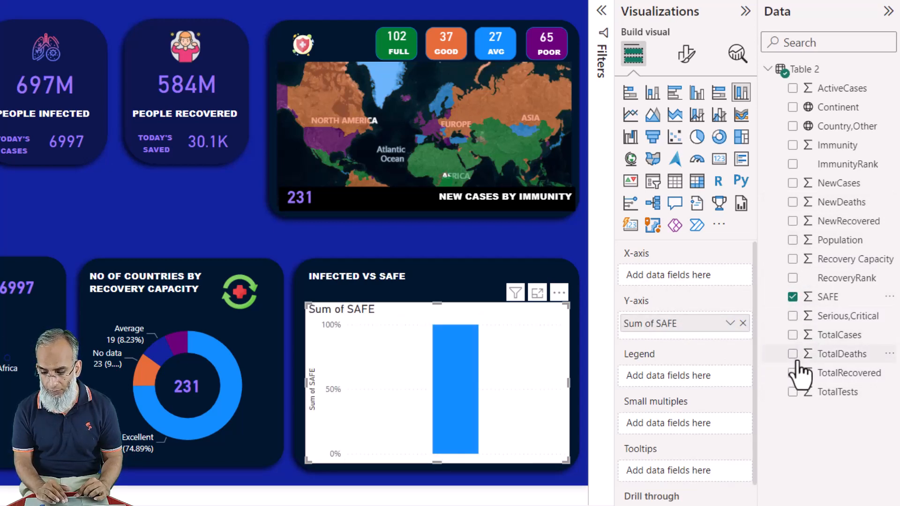
{"action": "left_click", "coordinate": [792, 335]}
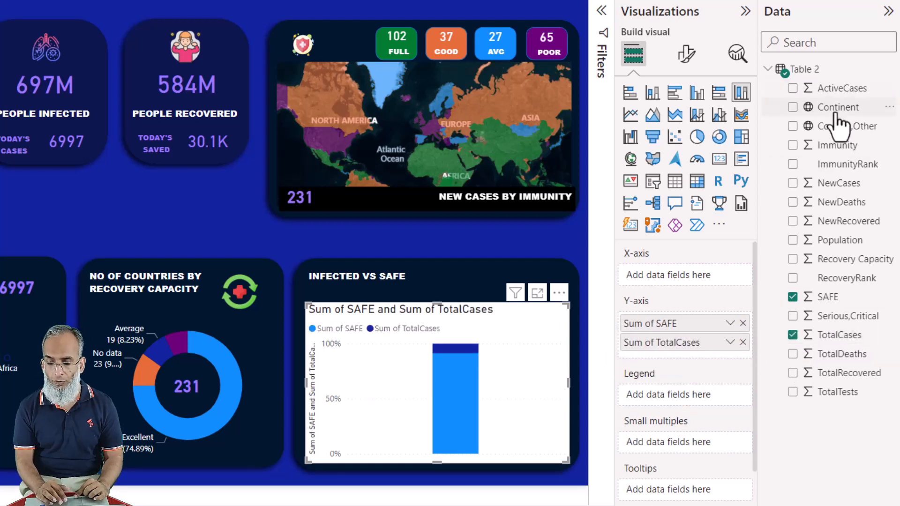
{"action": "left_click", "coordinate": [793, 107]}
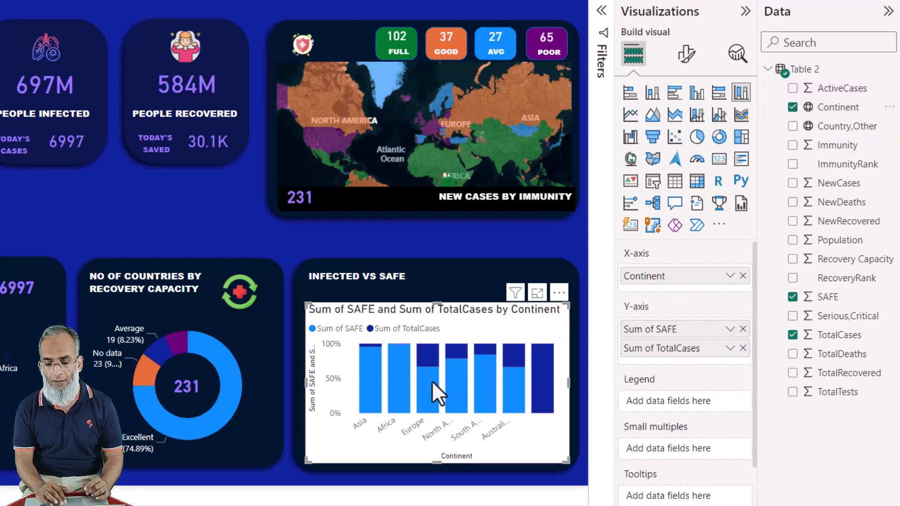
{"action": "mouse_move", "coordinate": [429, 359]}
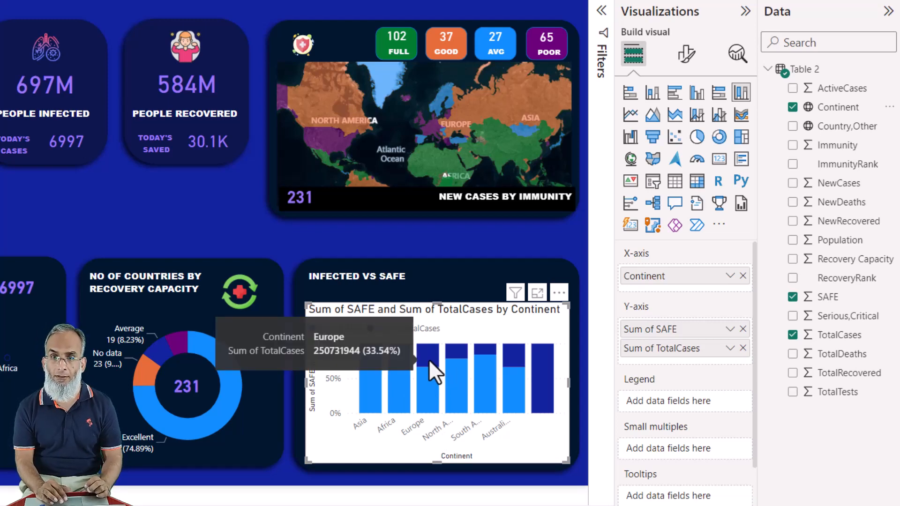
- Filter the blank continent out of the INFECTED VS SAFE chart
{"action": "left_click", "coordinate": [601, 11]}
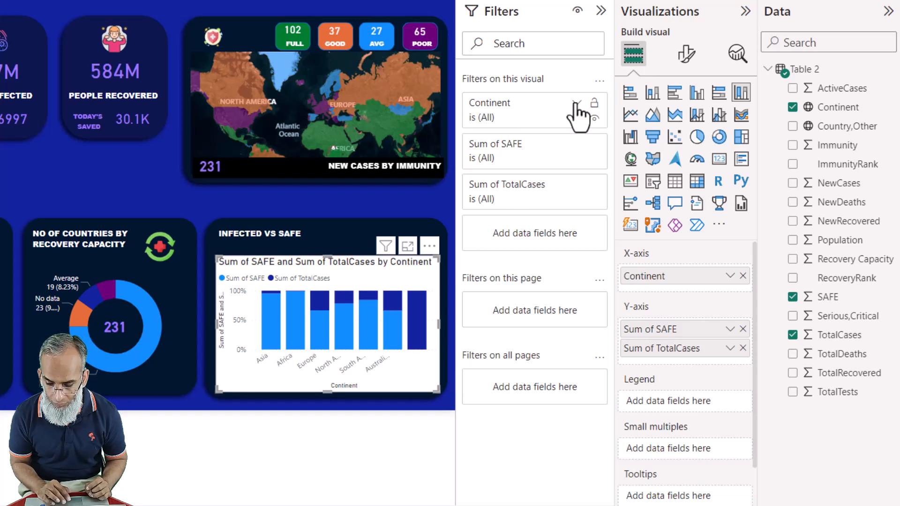
{"action": "left_click", "coordinate": [576, 104]}
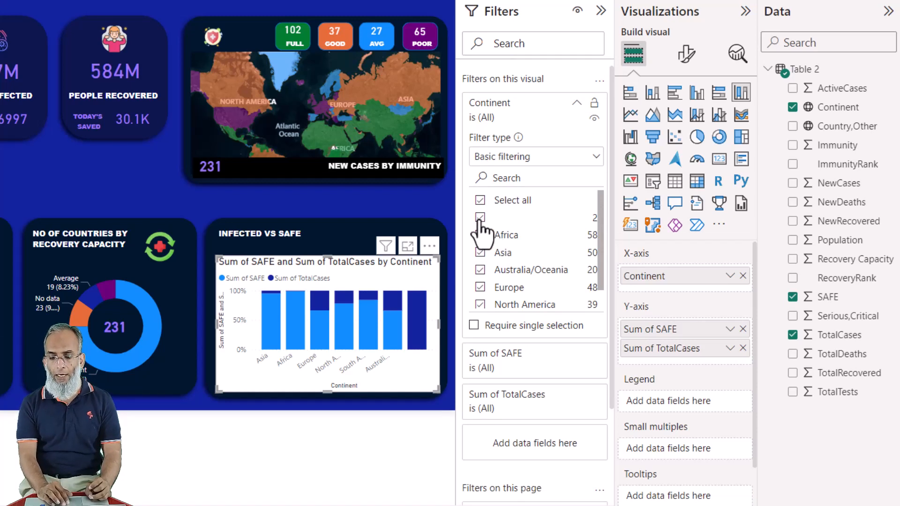
{"action": "left_click", "coordinate": [480, 218]}
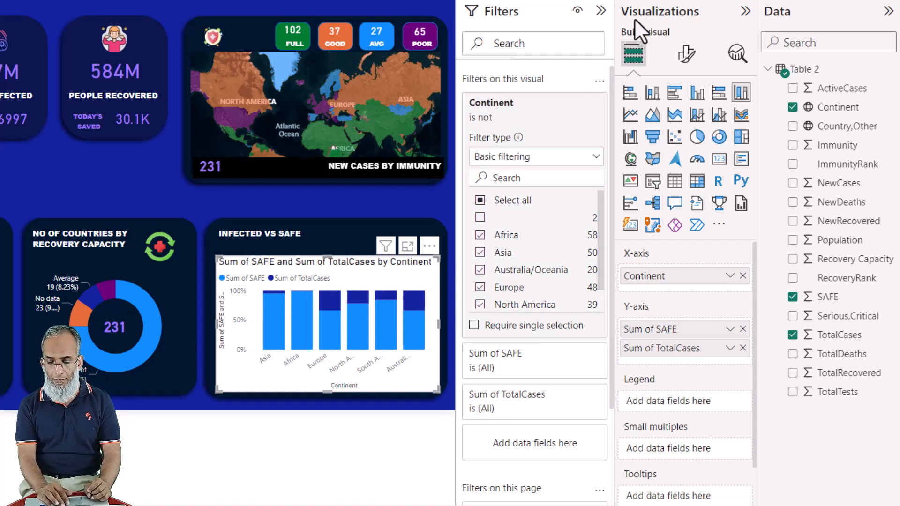
{"action": "left_click", "coordinate": [602, 11]}
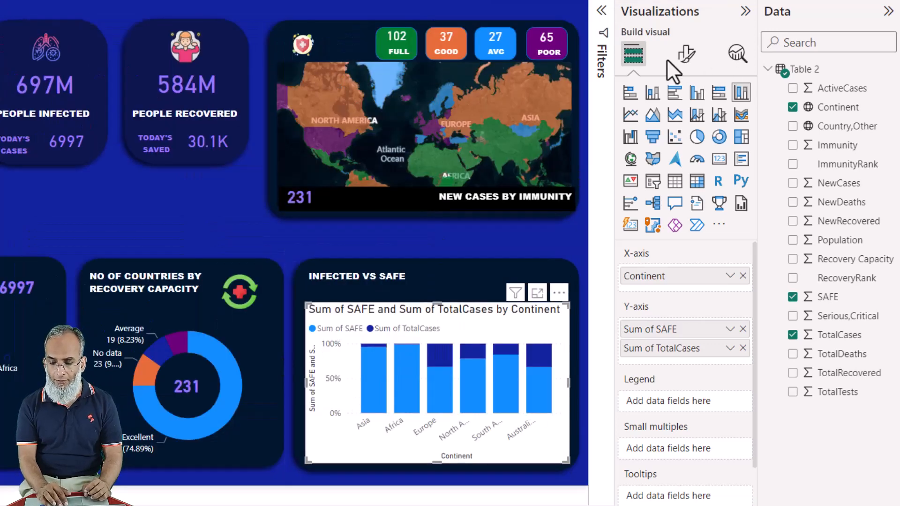
- Turn off the title and background of the INFECTED VS SAFE chart
{"action": "left_click", "coordinate": [686, 55]}
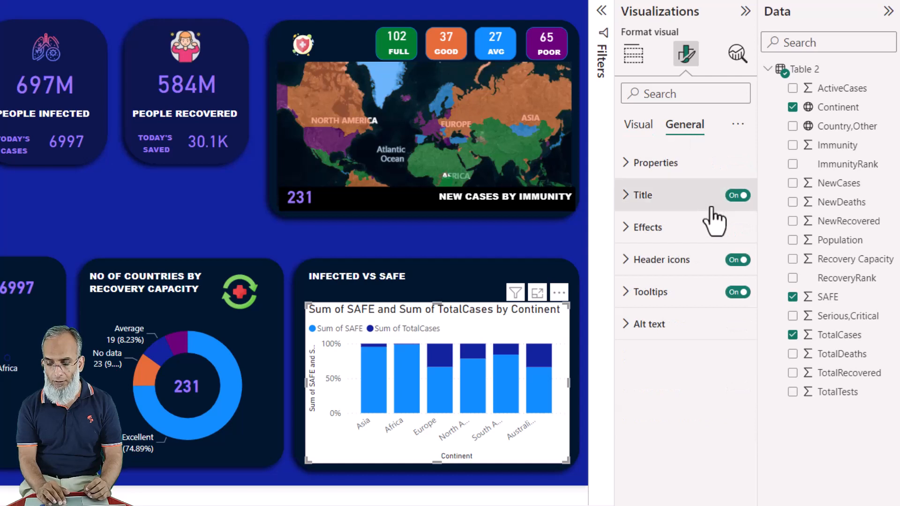
{"action": "left_click", "coordinate": [730, 197]}
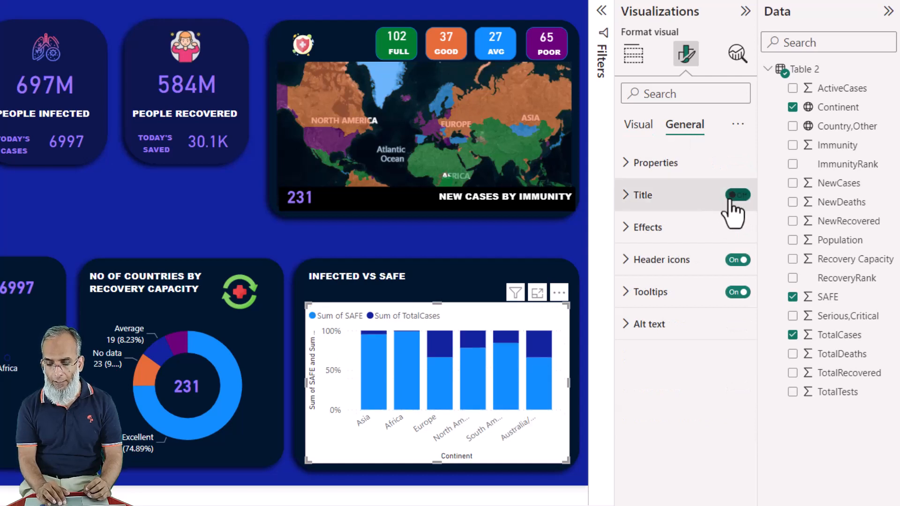
{"action": "left_click", "coordinate": [626, 228]}
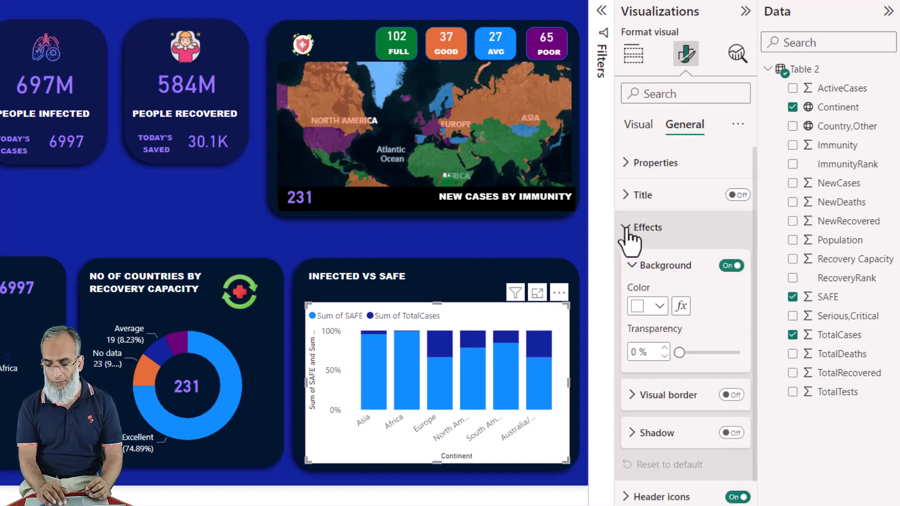
{"action": "left_click", "coordinate": [730, 266]}
- Turn off the X-axis title of the INFECTED VS SAFE chart
{"action": "left_click", "coordinate": [639, 125]}
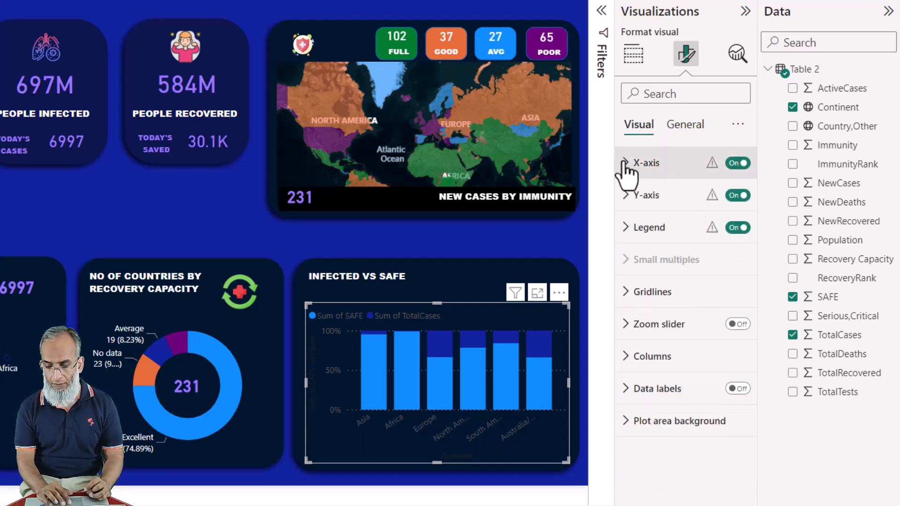
{"action": "left_click", "coordinate": [627, 164]}
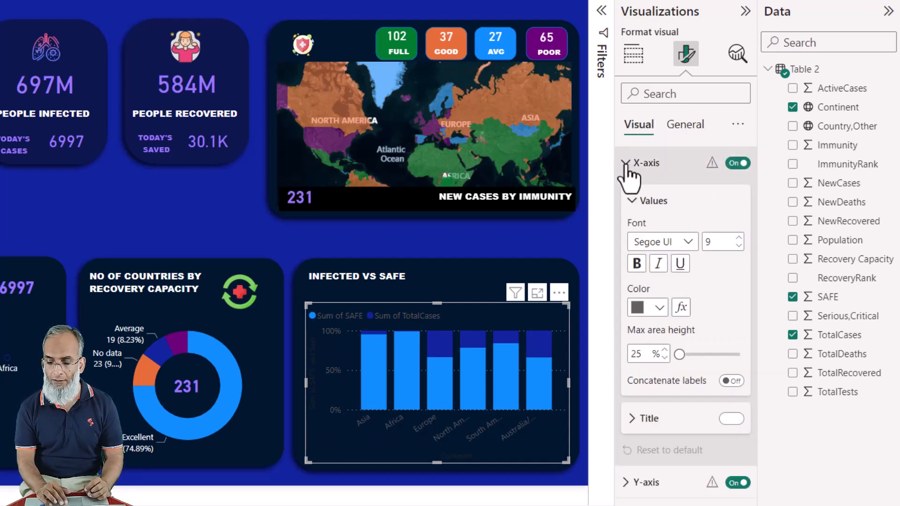
{"action": "left_click", "coordinate": [729, 421]}
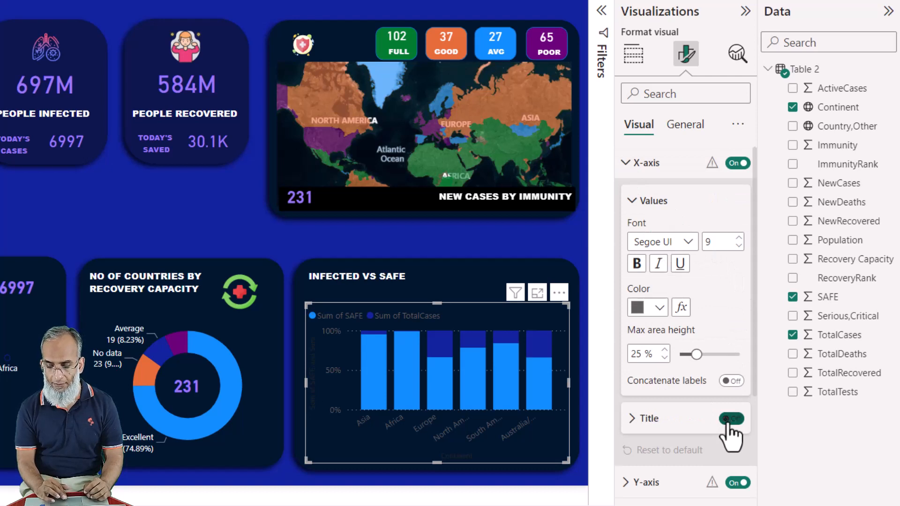
{"action": "left_click", "coordinate": [627, 164]}
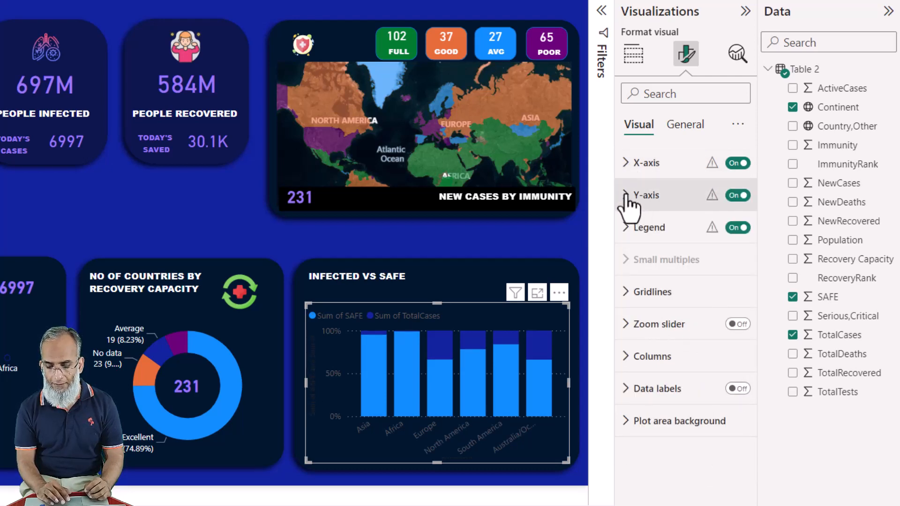
- Turn off the Y-axis and its title on the INFECTED VS SAFE chart
{"action": "left_click", "coordinate": [626, 196]}
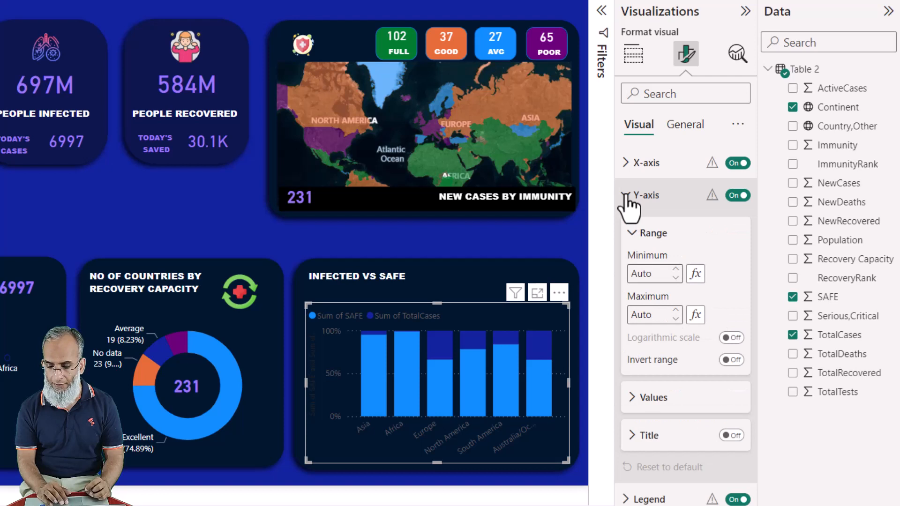
{"action": "left_click", "coordinate": [736, 198]}
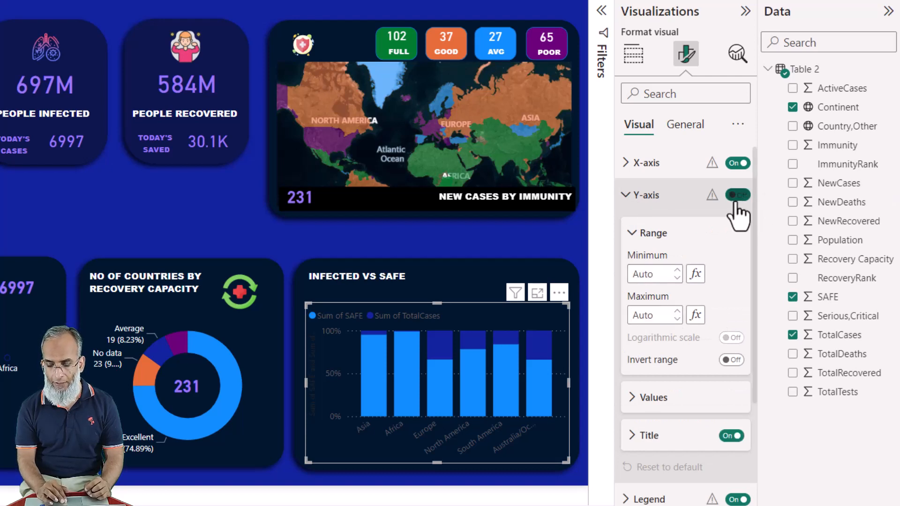
{"action": "left_click", "coordinate": [732, 436]}
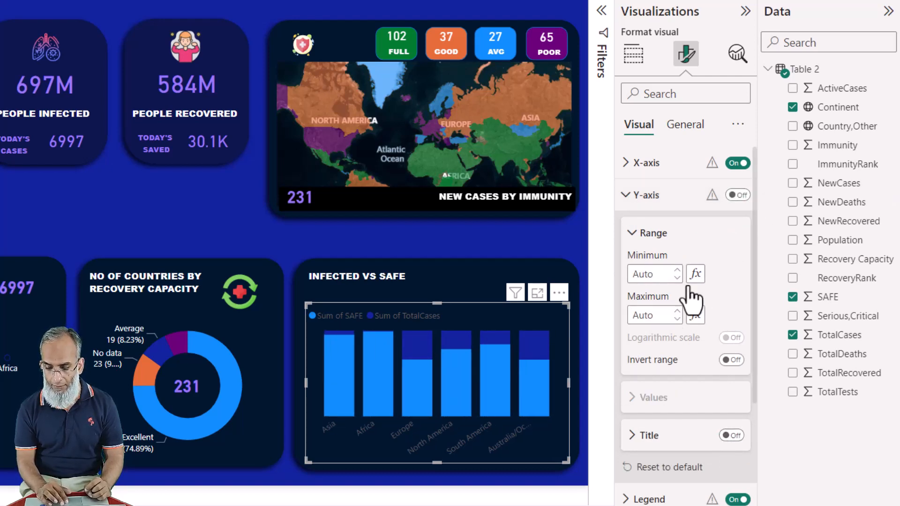
{"action": "left_click", "coordinate": [624, 197]}
- Change the color of the chart's X-axis continent labels to white
{"action": "left_click", "coordinate": [626, 162]}
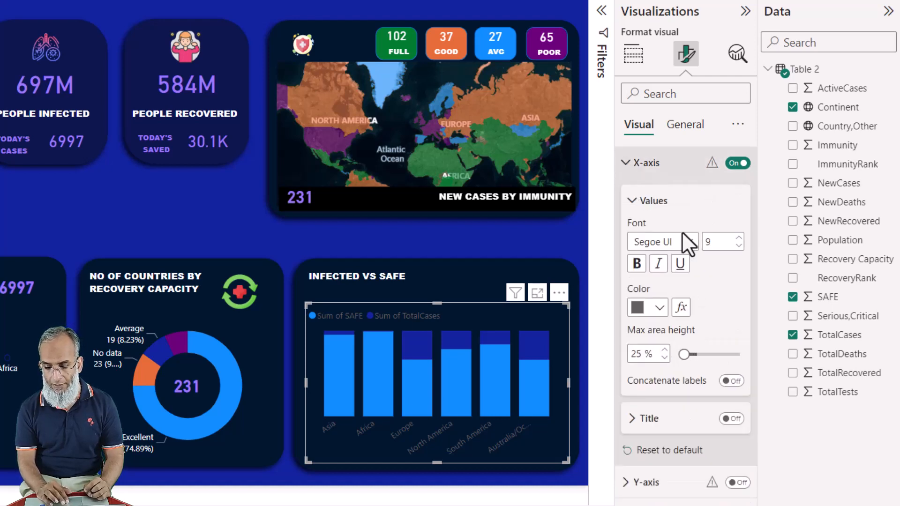
{"action": "left_click", "coordinate": [659, 308]}
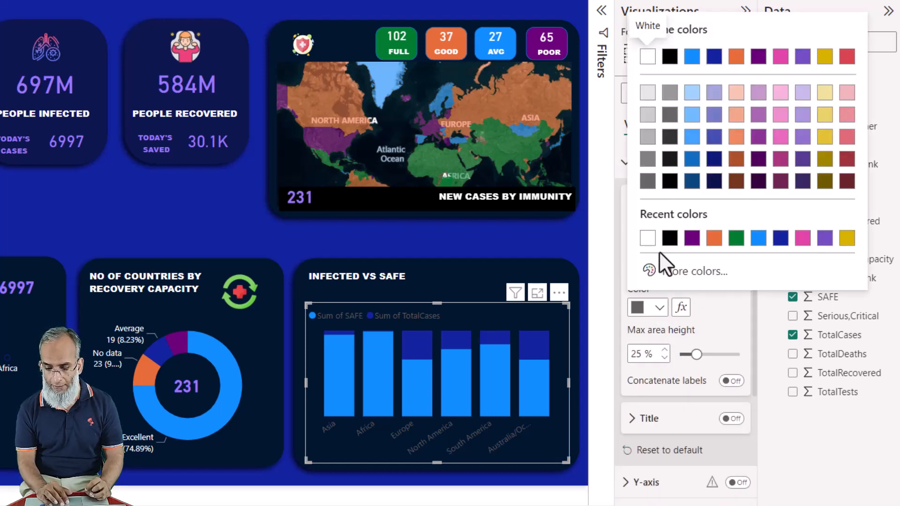
{"action": "left_click", "coordinate": [648, 57]}
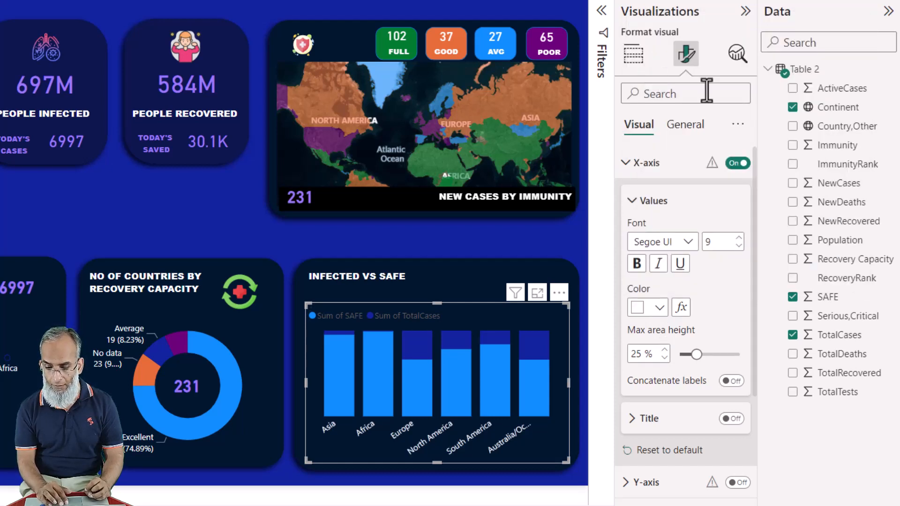
{"action": "left_click", "coordinate": [629, 165]}
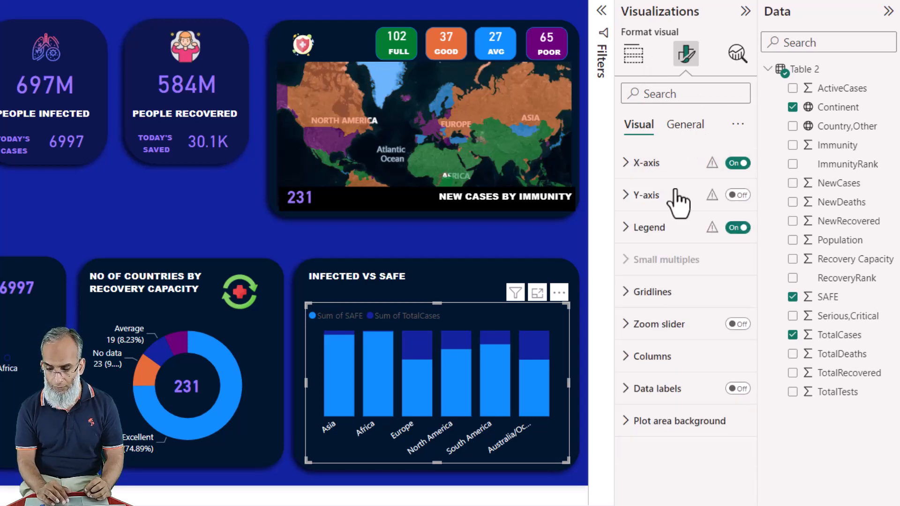
- Turn off the chart's legend title and set the legend text color to white
{"action": "left_click", "coordinate": [625, 227]}
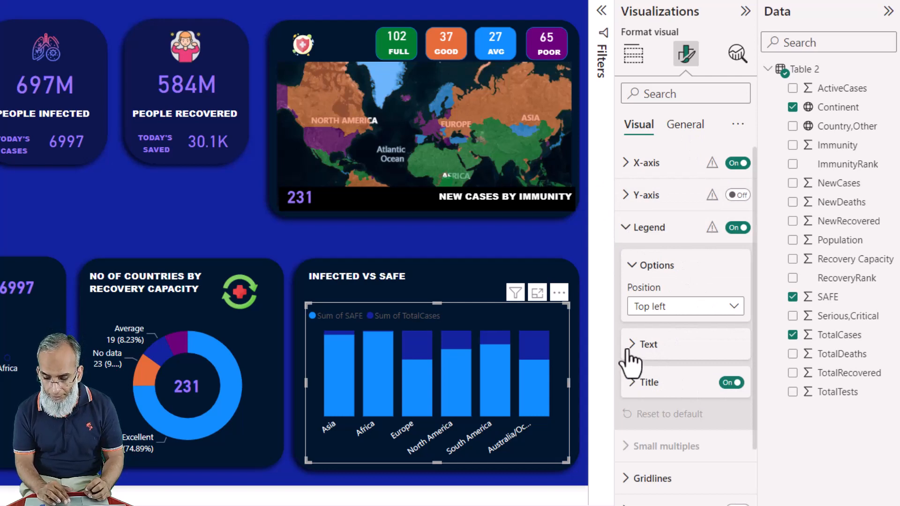
{"action": "left_click", "coordinate": [730, 384]}
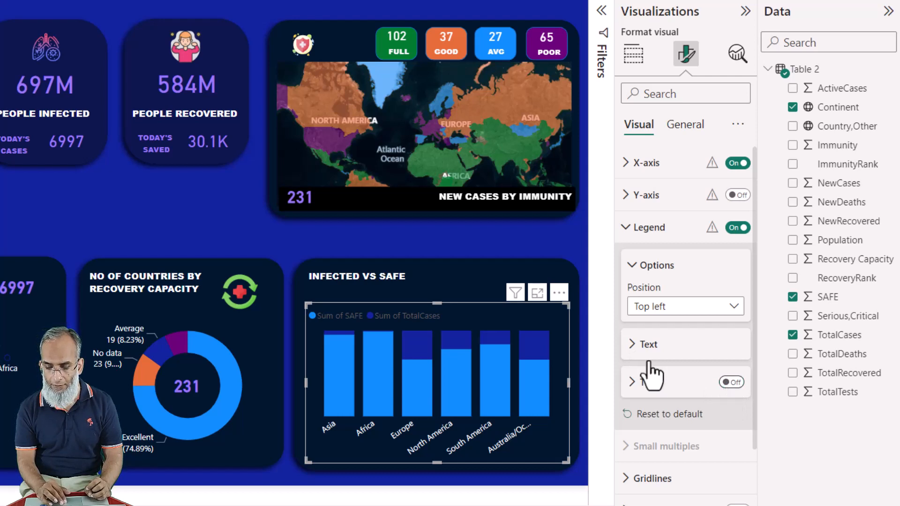
{"action": "left_click", "coordinate": [632, 345]}
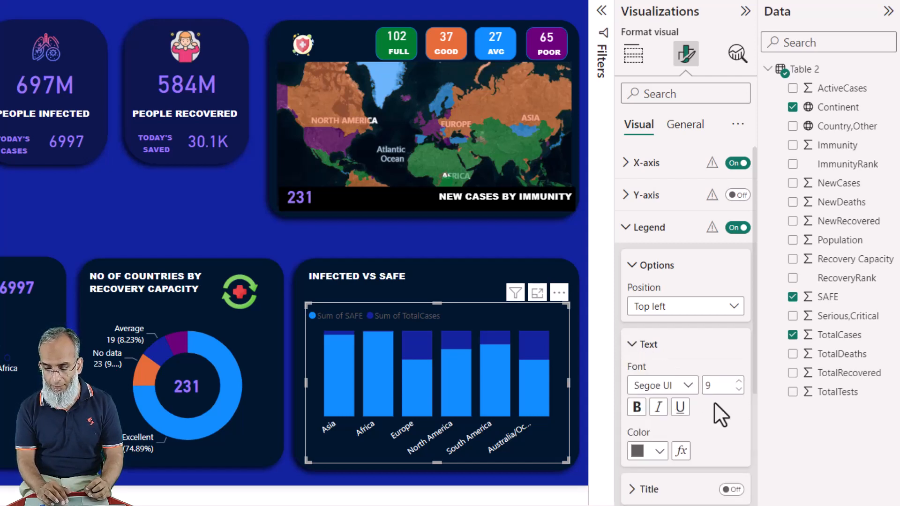
{"action": "left_click", "coordinate": [655, 452]}
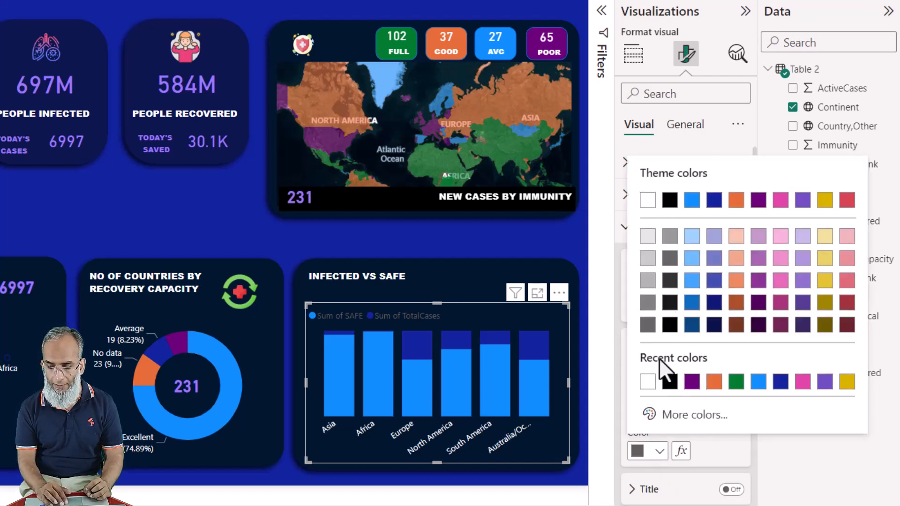
{"action": "left_click", "coordinate": [648, 200]}
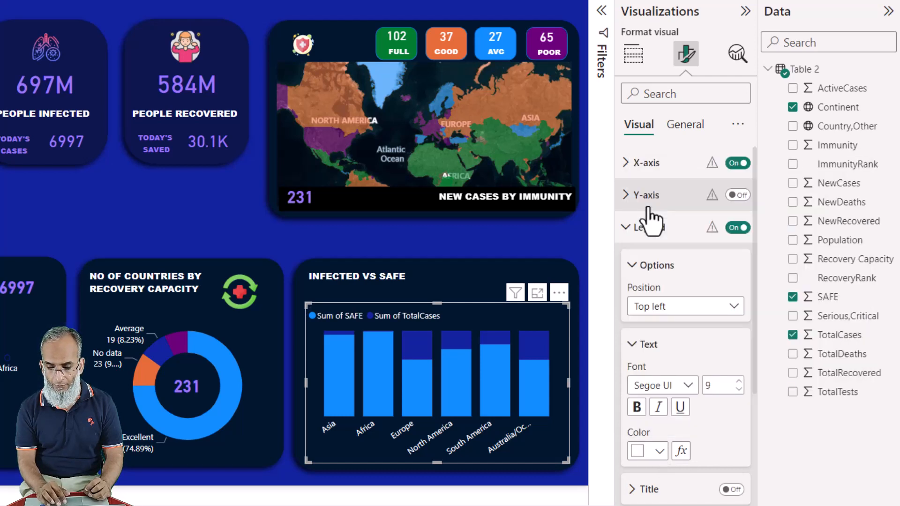
{"action": "mouse_move", "coordinate": [471, 412]}
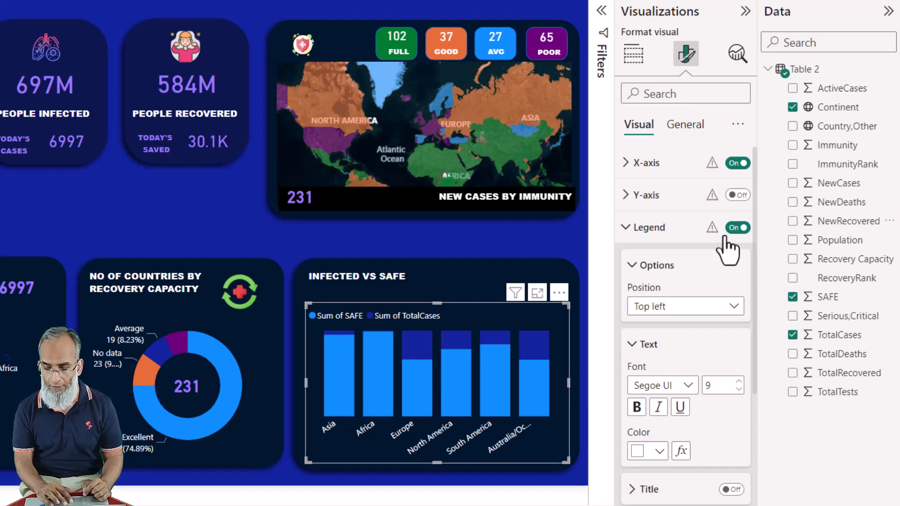
{"action": "left_click", "coordinate": [624, 229]}
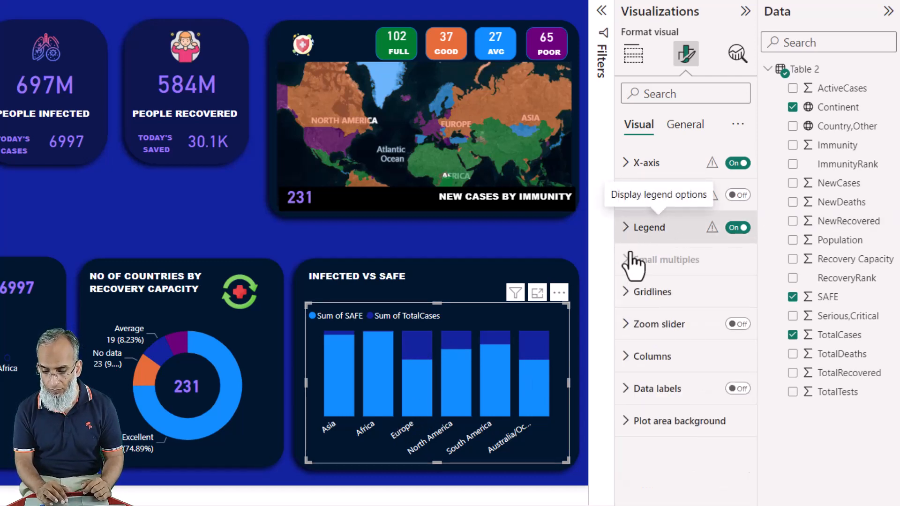
- Turn on data labels for the chart's columns and set their values to 0 decimal places
{"action": "left_click", "coordinate": [626, 388]}
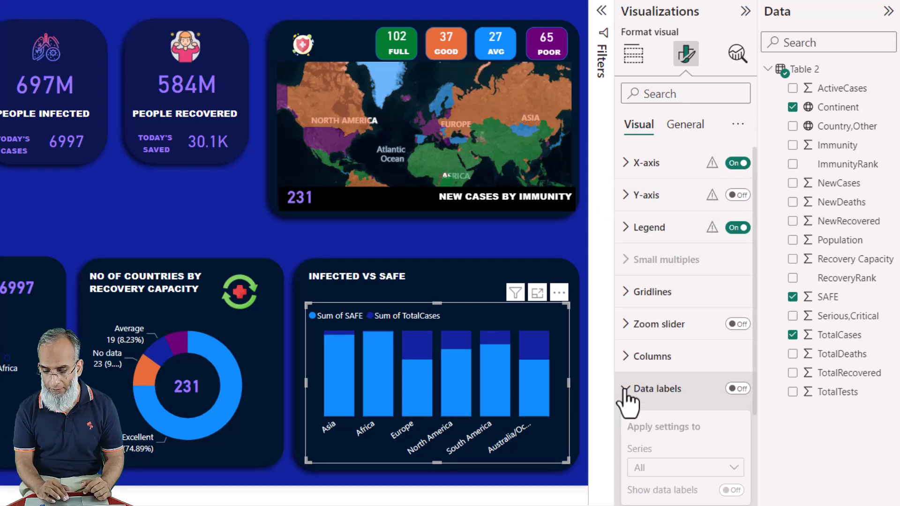
{"action": "scroll", "coordinate": [674, 426], "scroll_direction": "down", "scroll_amount": 3}
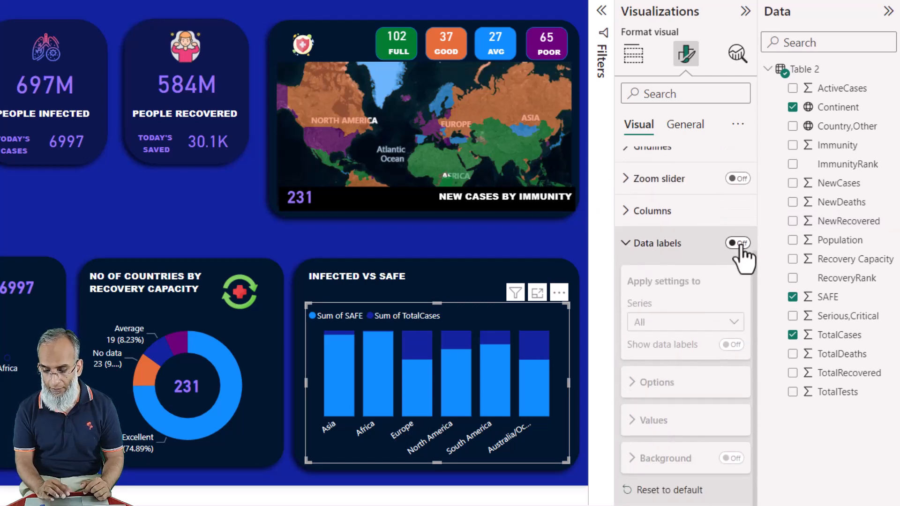
{"action": "left_click", "coordinate": [739, 243]}
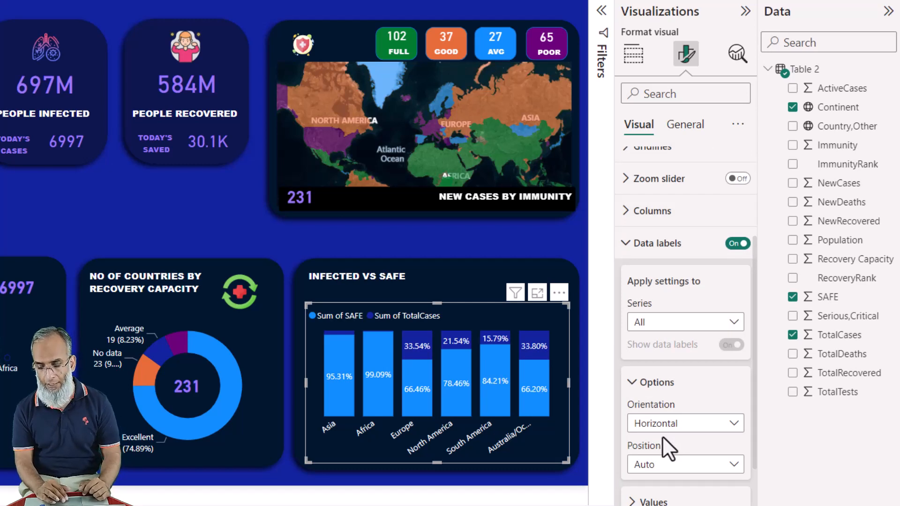
{"action": "scroll", "coordinate": [717, 448], "scroll_direction": "down", "scroll_amount": 3}
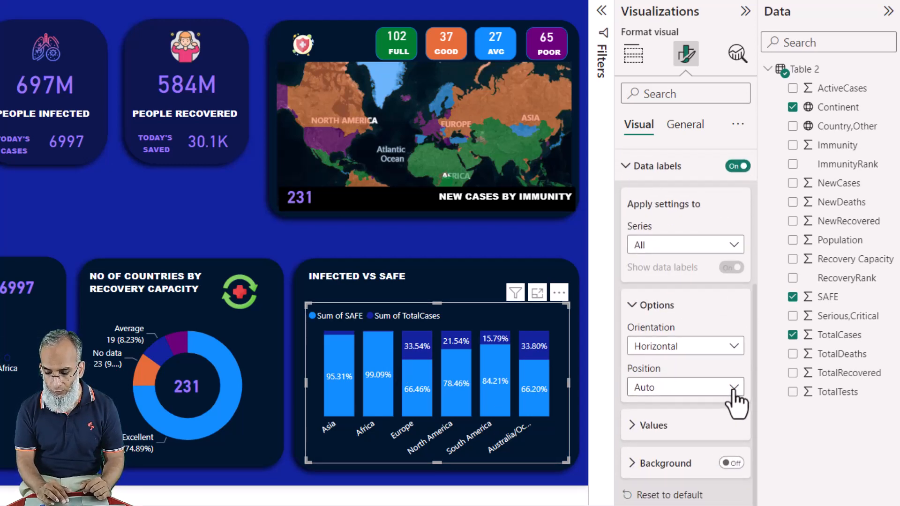
{"action": "left_click", "coordinate": [634, 426]}
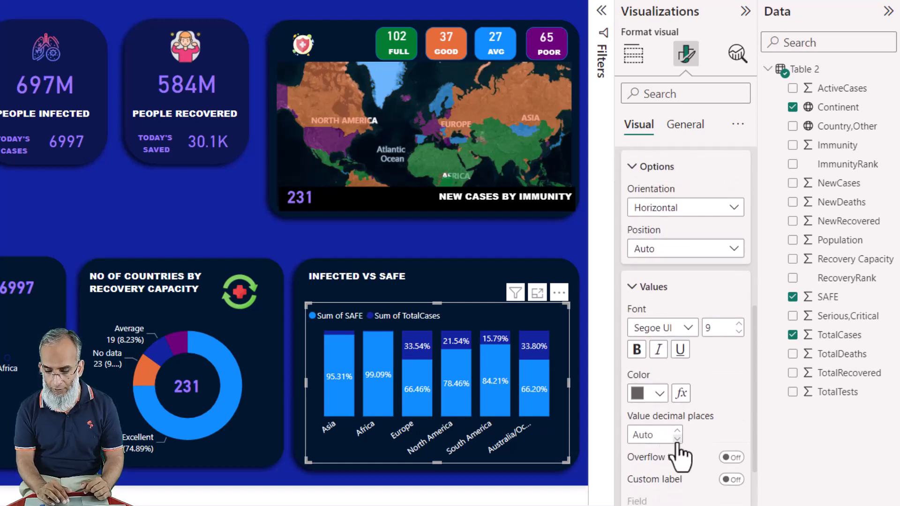
{"action": "left_click", "coordinate": [677, 432]}
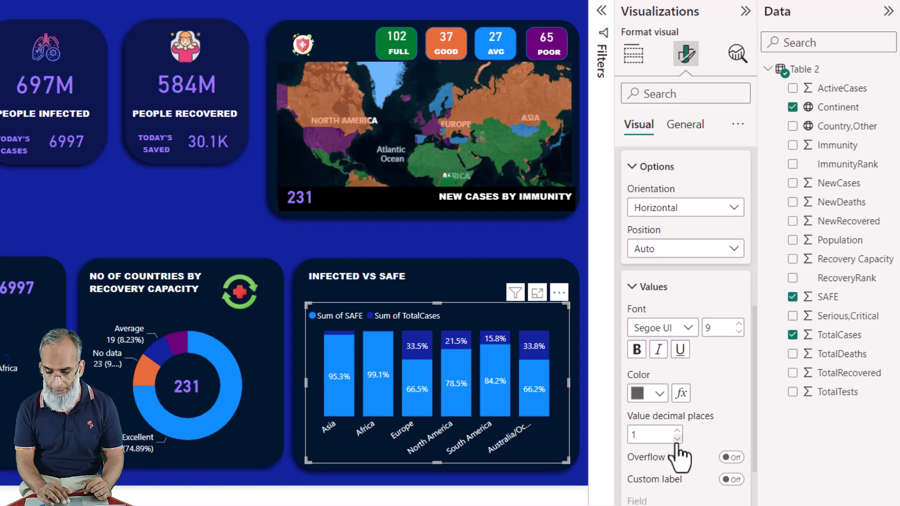
{"action": "left_click", "coordinate": [677, 440]}
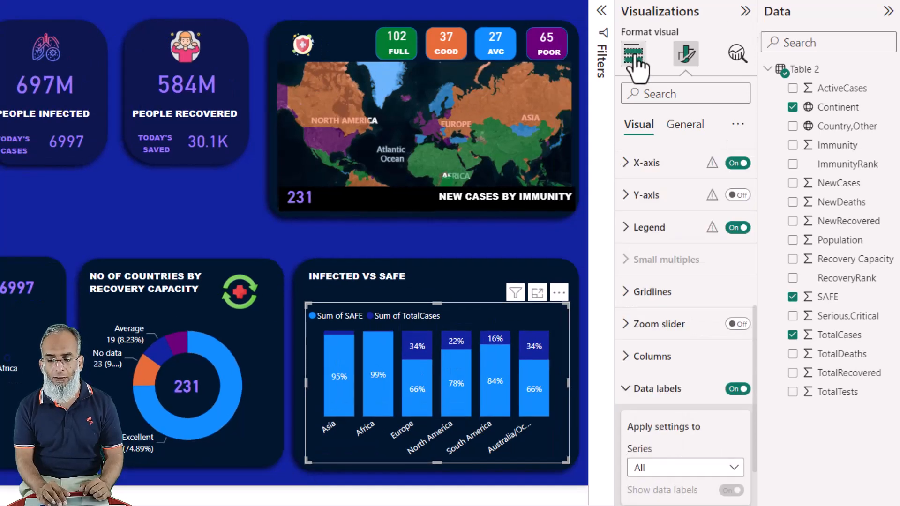
- Rename the chart's Sum of SAFE series to SAFE and its Sum of TotalCases series to INFECTED
{"action": "left_click", "coordinate": [636, 63]}
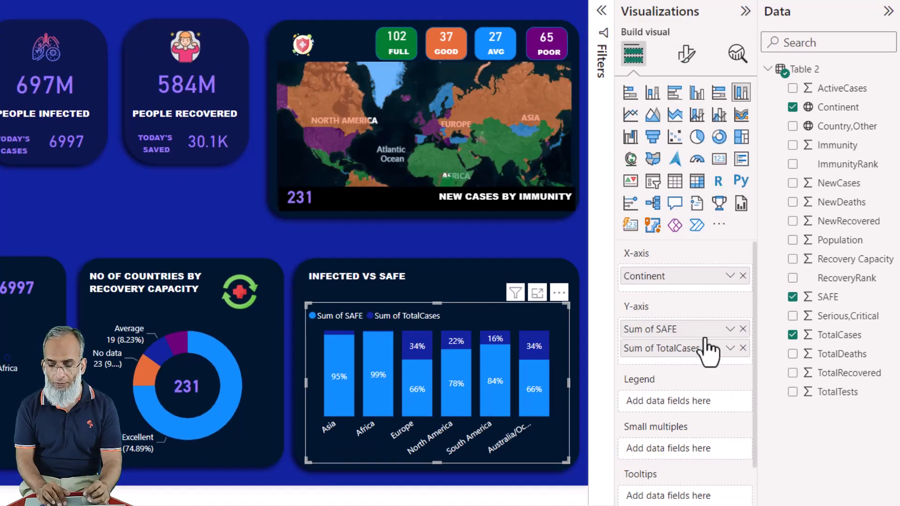
{"action": "double_click", "coordinate": [657, 330]}
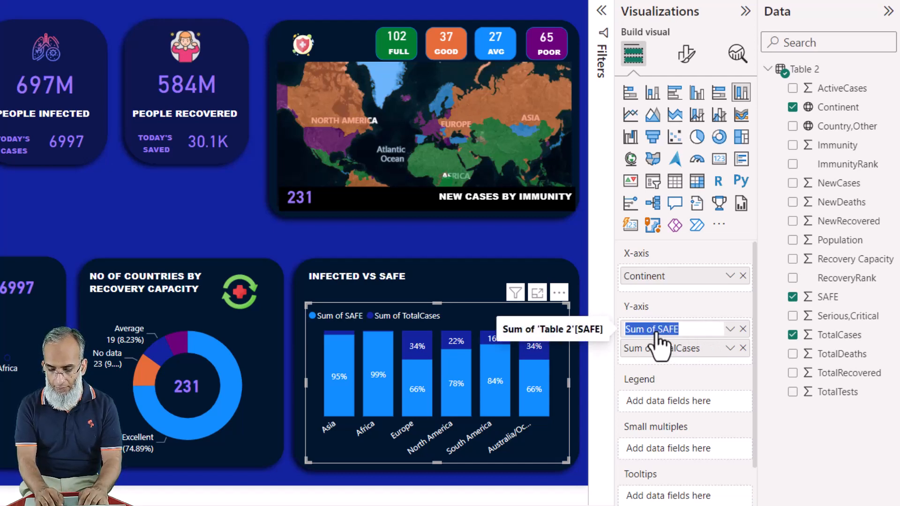
{"action": "type", "text": "SAFE"}
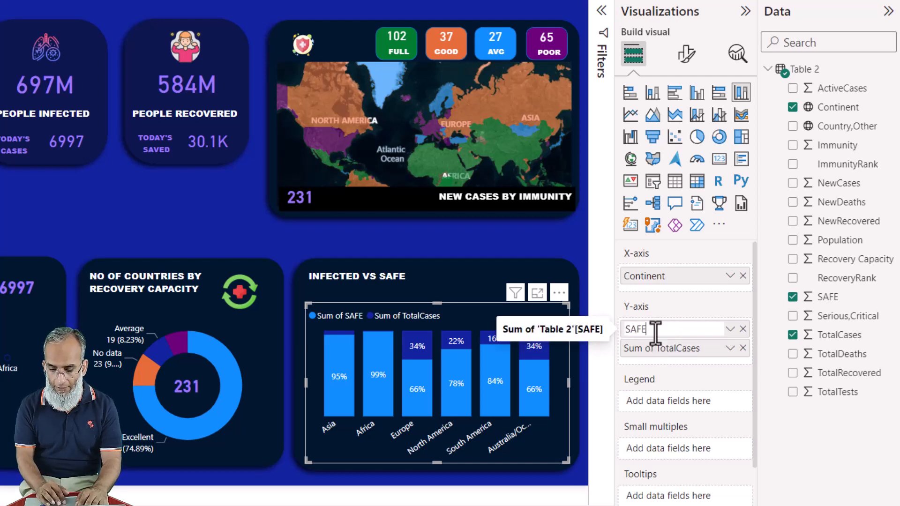
{"action": "key", "text": "Return"}
{"action": "double_click", "coordinate": [643, 349]}
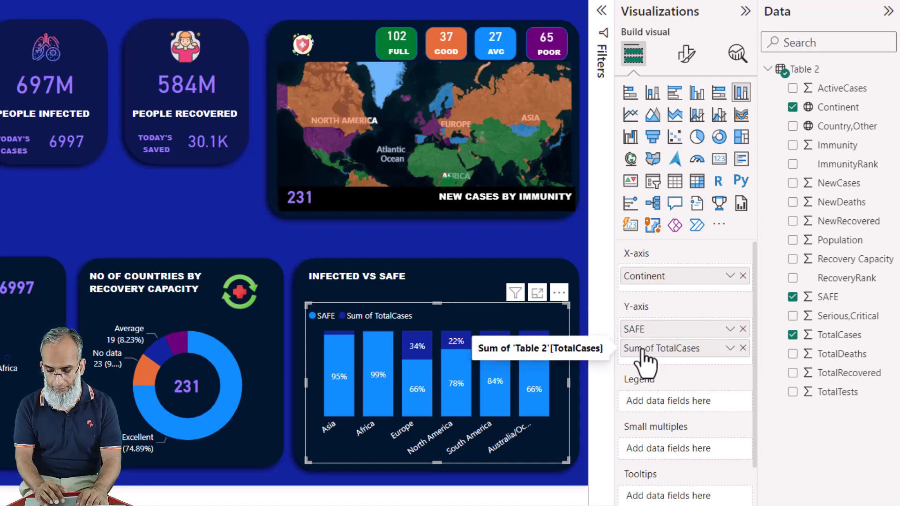
{"action": "double_click", "coordinate": [643, 349]}
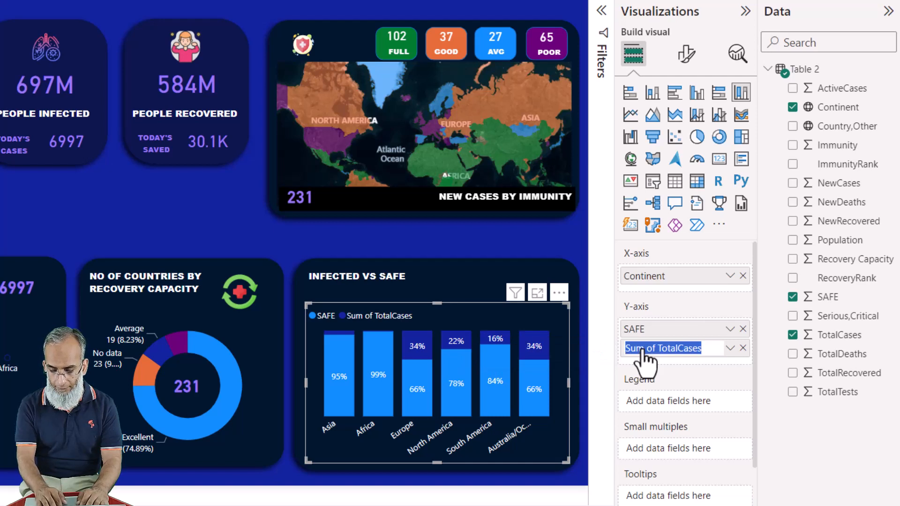
{"action": "type", "text": "INFECTED"}
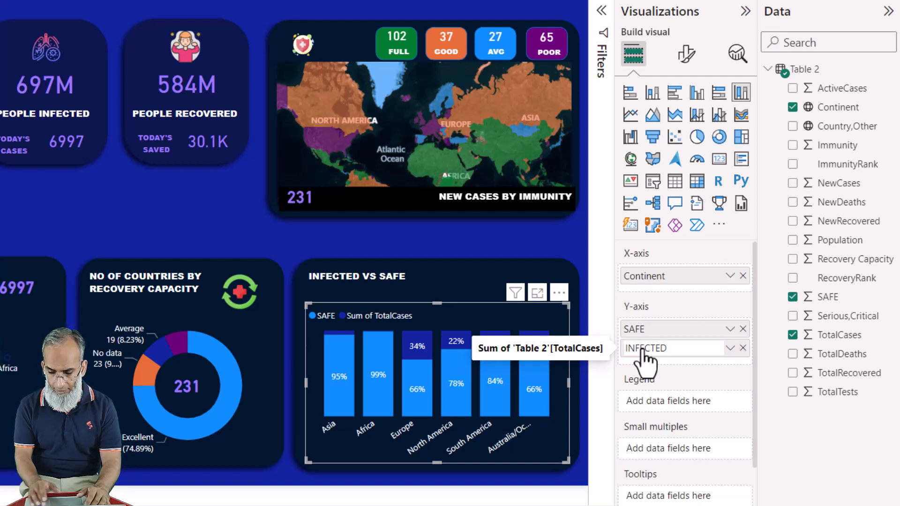
{"action": "key", "text": "Return"}
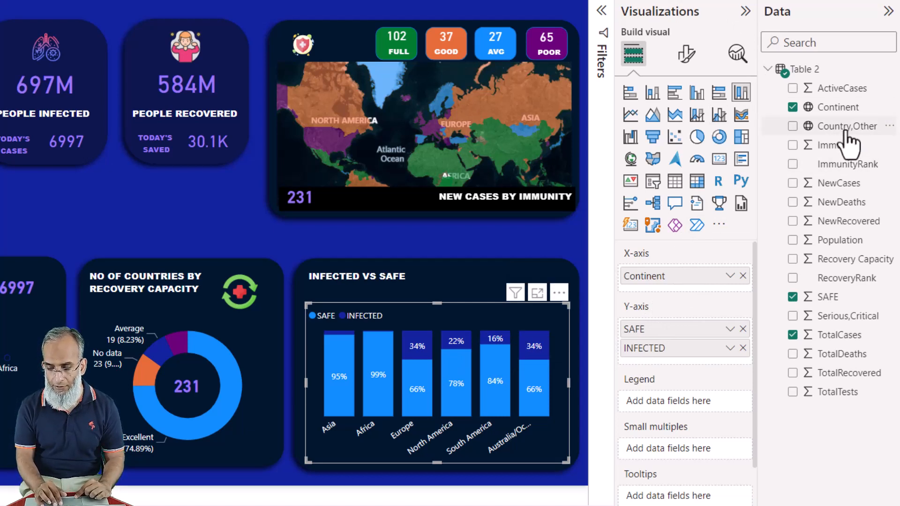
- Add Country,Other beneath Continent as a second X-axis level of the chart and collapse the visualization settings
{"action": "left_click_drag", "start_coordinate": [847, 132], "coordinate": [703, 287]}
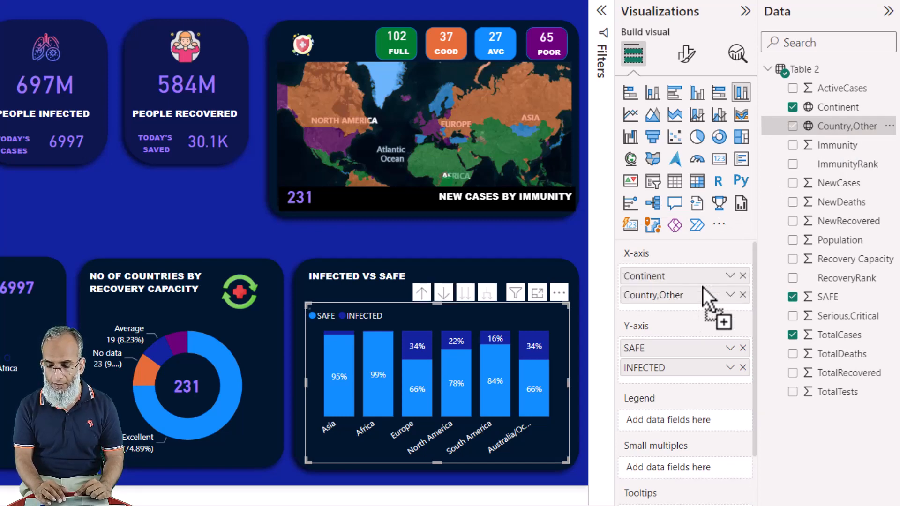
{"action": "left_click", "coordinate": [745, 11]}
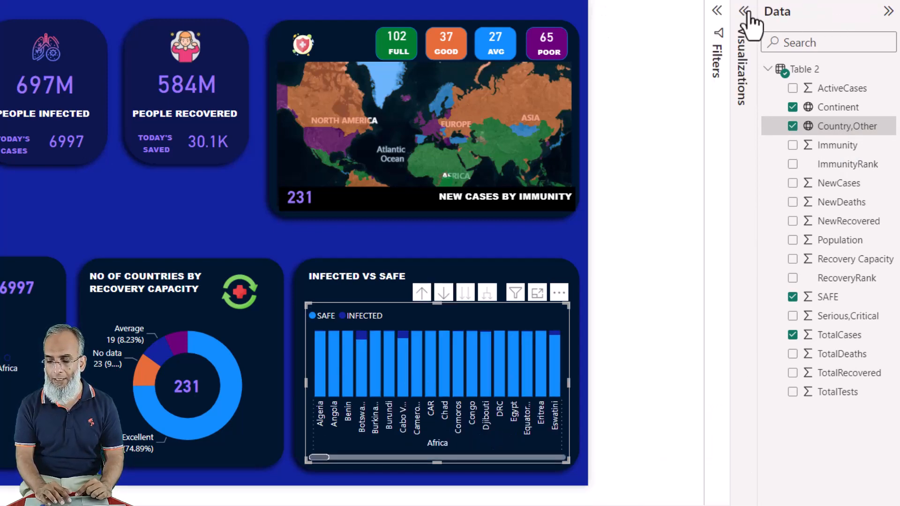